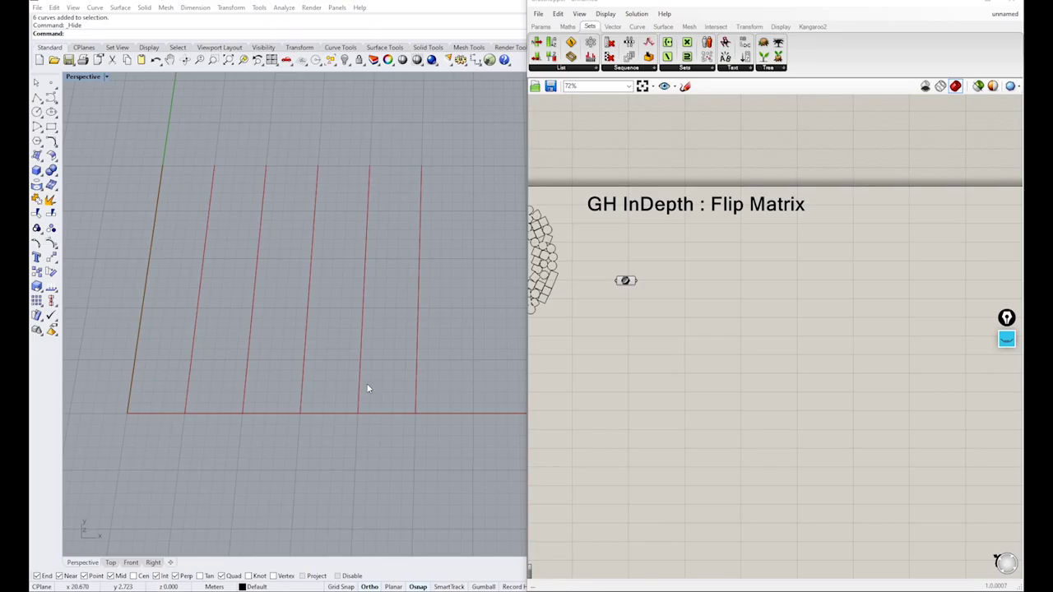
# Add a Divide Curve component on the canvas beside the curve parameter
pyautogui.click(626, 281)
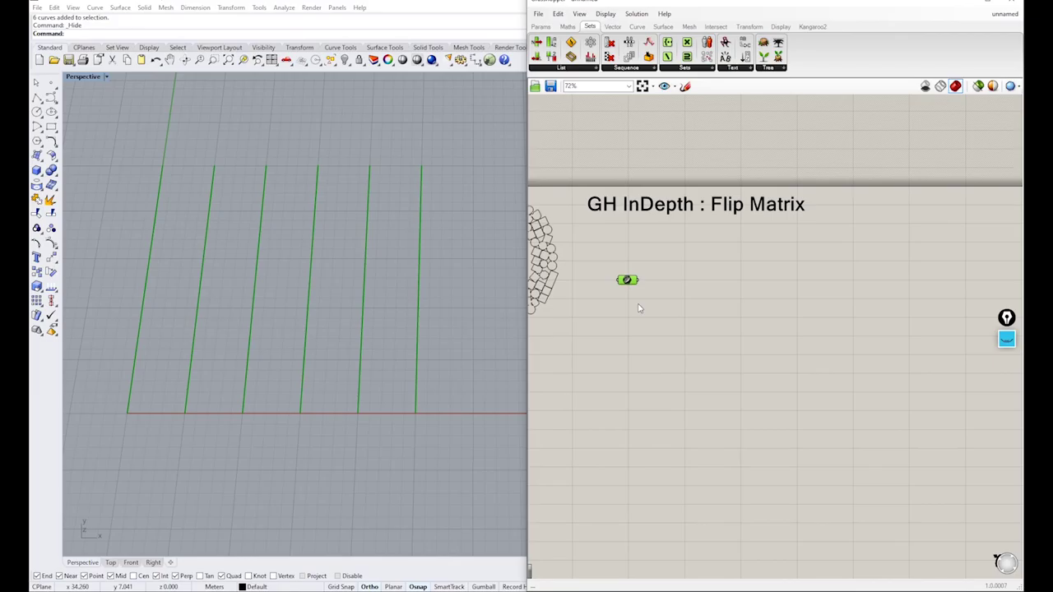
pyautogui.click(640, 309)
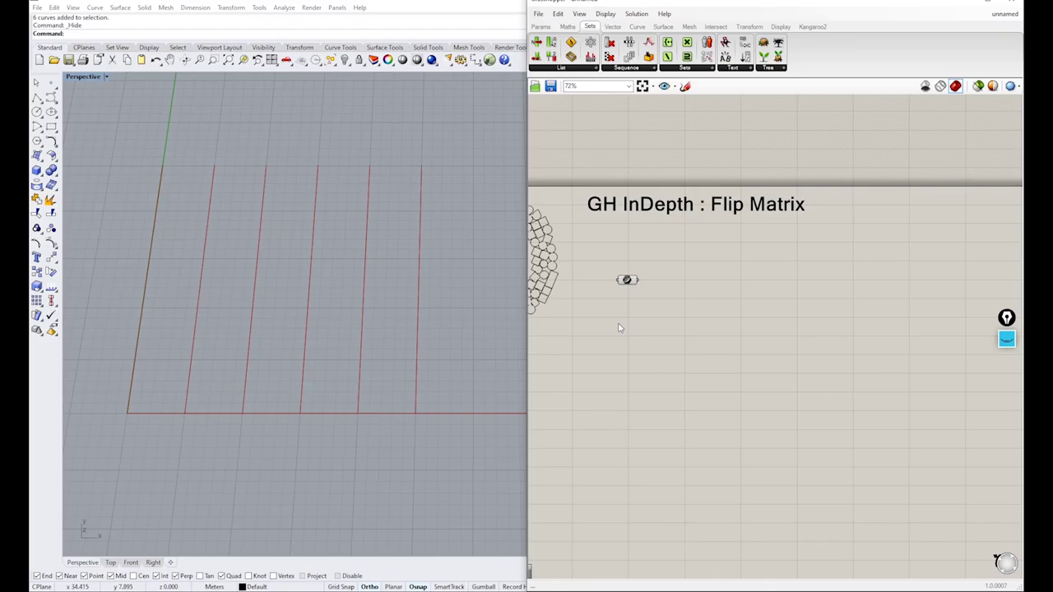
pyautogui.doubleClick(667, 304)
pyautogui.write('div')
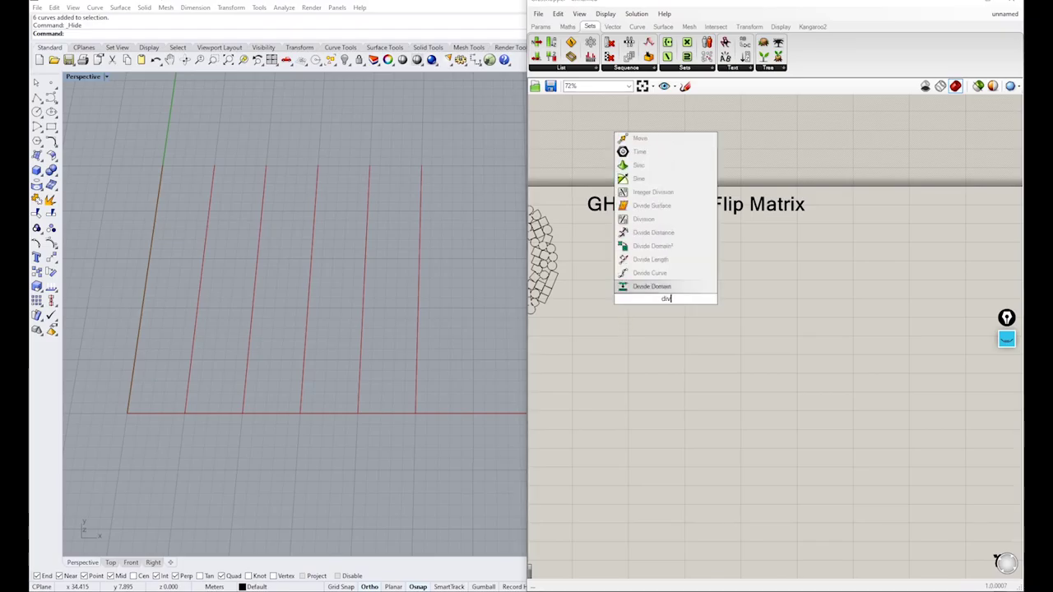
pyautogui.click(670, 276)
pyautogui.moveTo(663, 301); pyautogui.dragTo(686, 288)
pyautogui.click(673, 340)
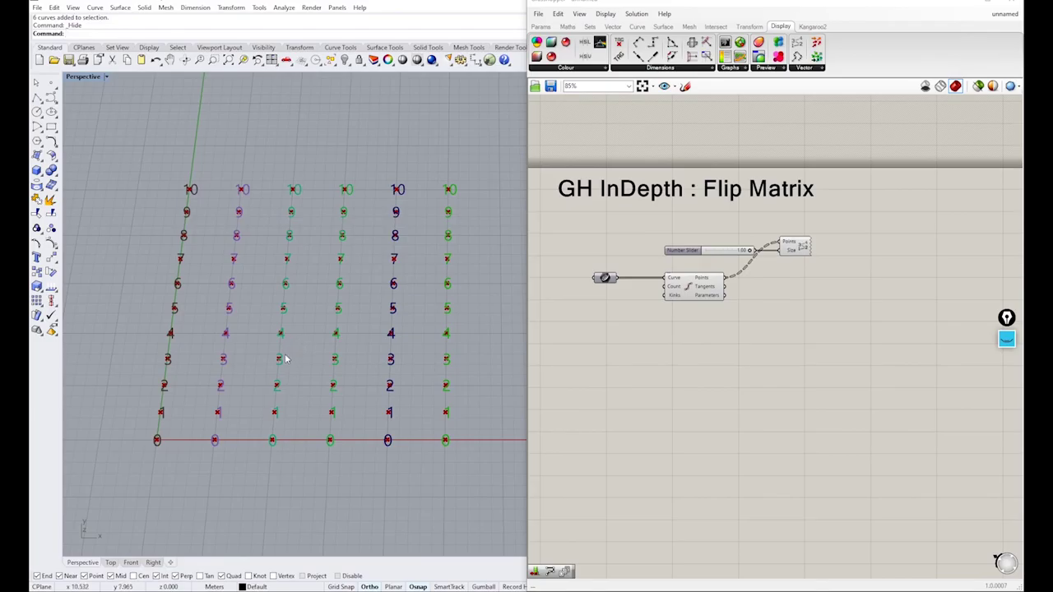
# Hide the preview of the Point List component that numbers the division points
pyautogui.moveTo(288, 355); pyautogui.dragTo(306, 327, button='right')
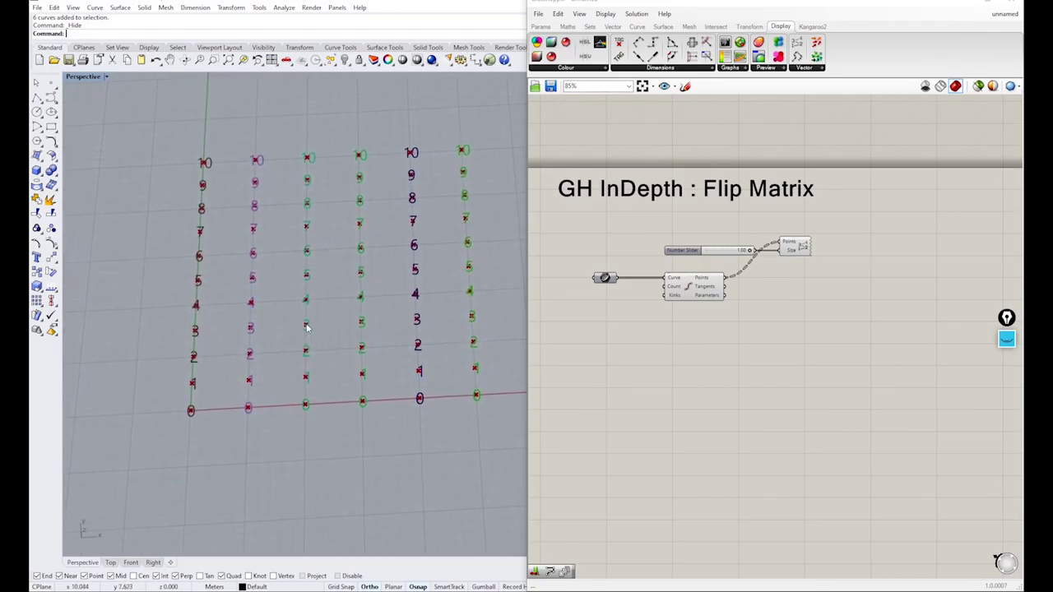
pyautogui.moveTo(307, 326); pyautogui.dragTo(287, 276, button='right')
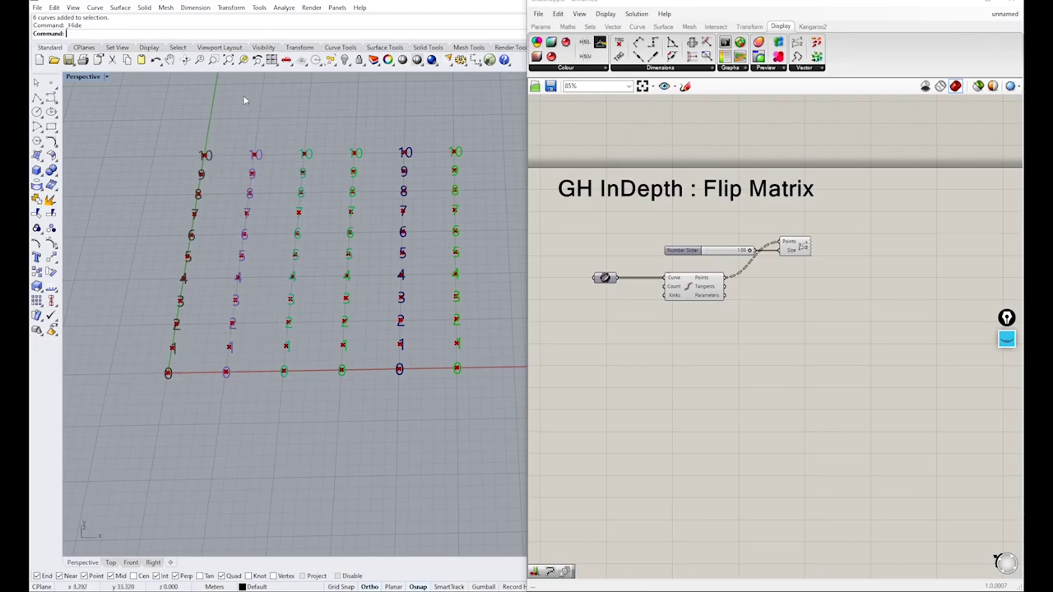
pyautogui.moveTo(826, 270); pyautogui.dragTo(780, 228)
pyautogui.middleClick(780, 228)
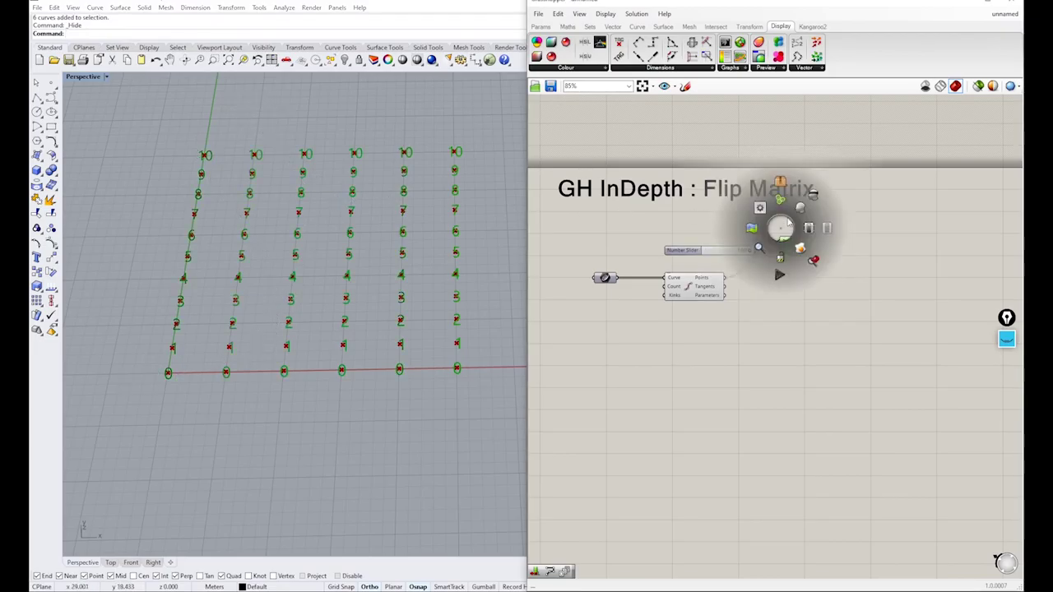
pyautogui.click(808, 197)
# Turn the Divide Curve component's preview off and back on
pyautogui.moveTo(739, 340); pyautogui.dragTo(659, 270)
pyautogui.middleClick(698, 277)
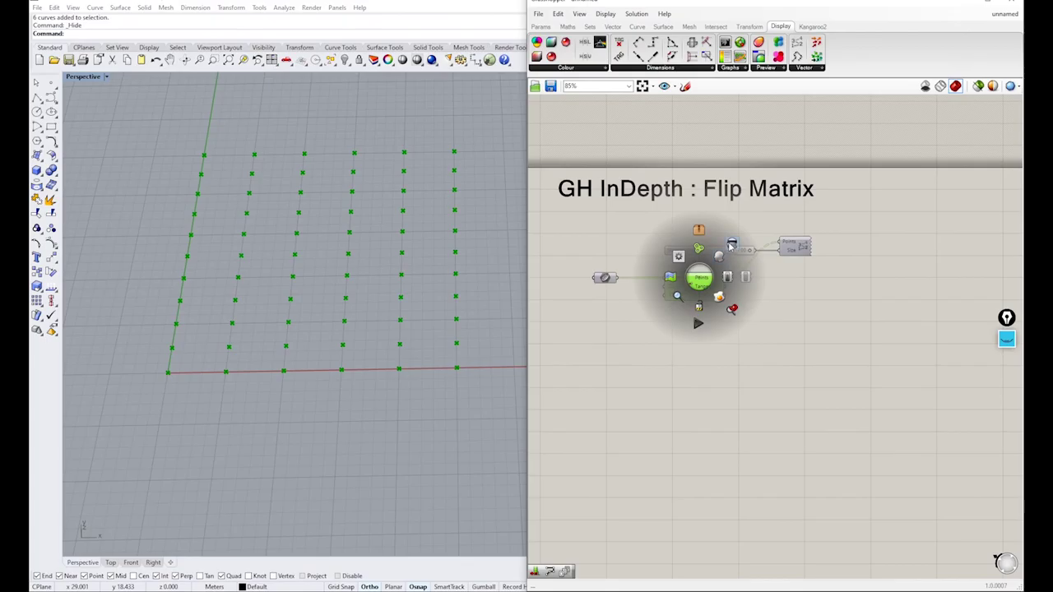
pyautogui.click(730, 247)
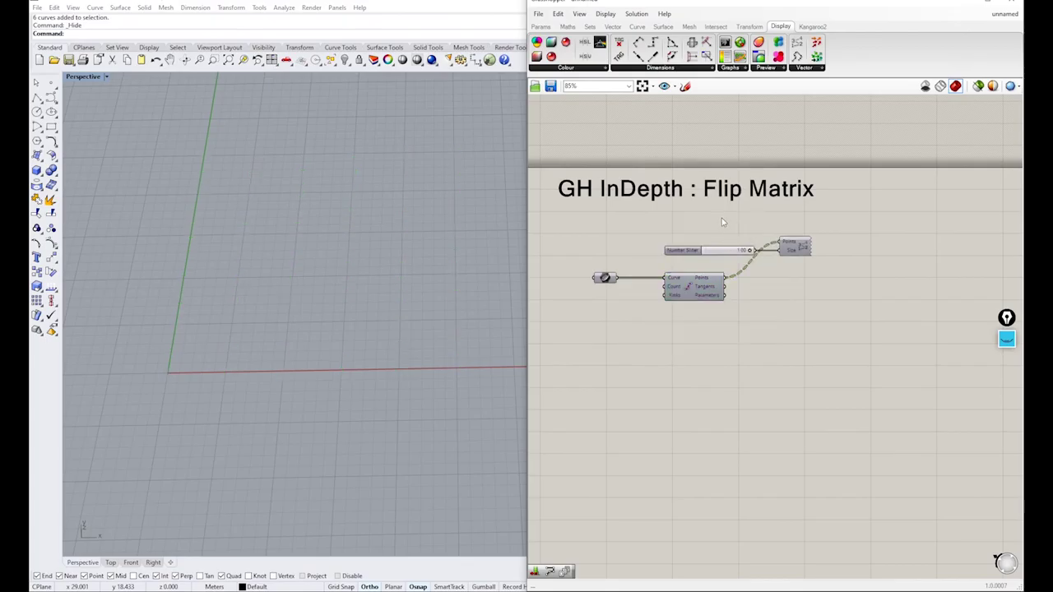
pyautogui.click(701, 289)
pyautogui.middleClick(701, 289)
pyautogui.click(730, 263)
pyautogui.click(754, 275)
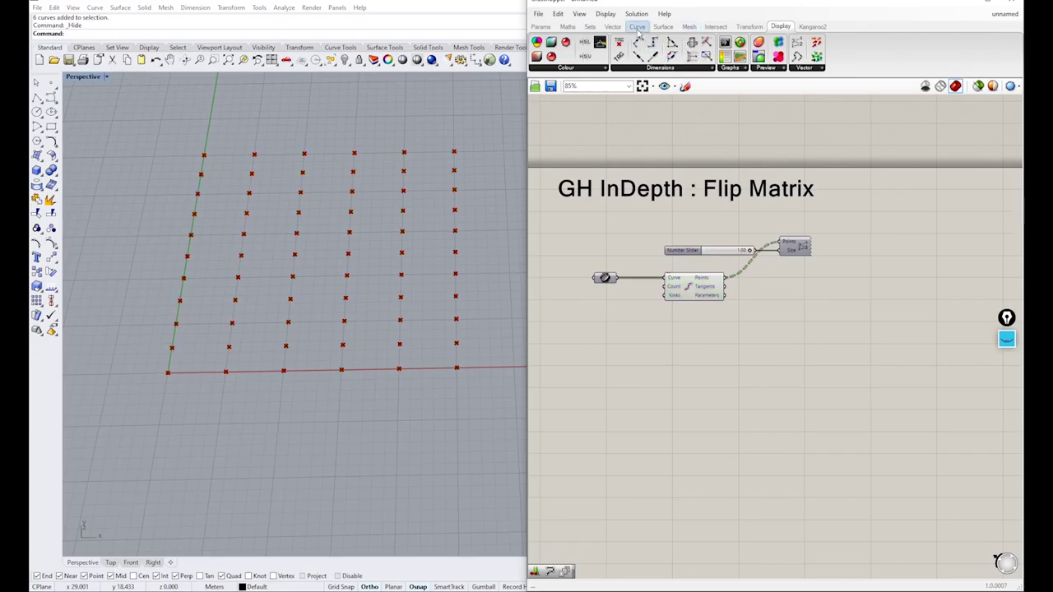
# Add a PolyLine component and connect the Divide Curve Points output to its Vertices input
pyautogui.click(637, 26)
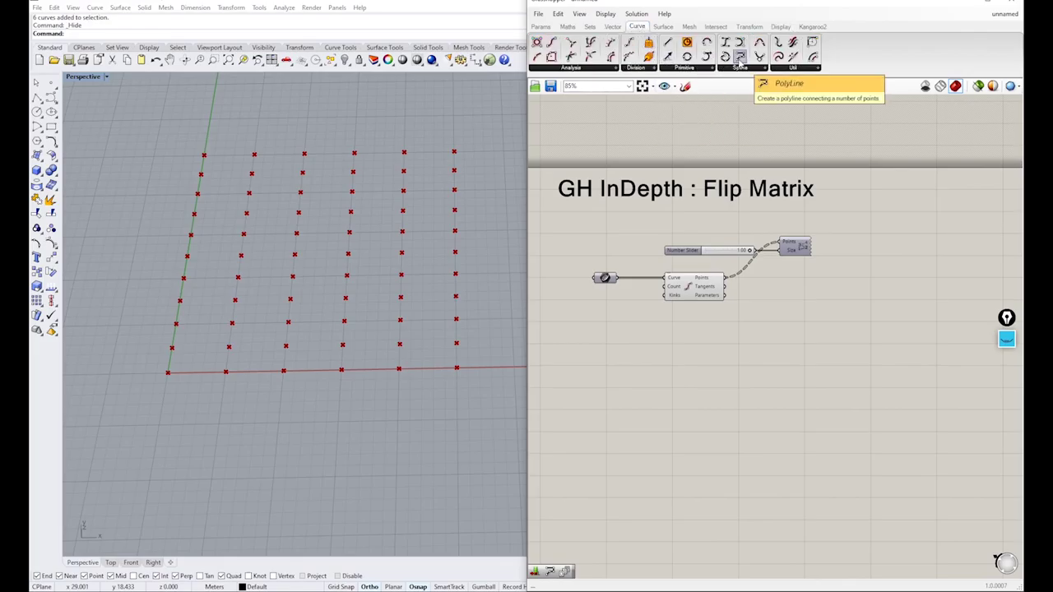
pyautogui.moveTo(740, 58); pyautogui.dragTo(793, 327)
pyautogui.moveTo(728, 281); pyautogui.dragTo(768, 321)
# Hide the Divide Curve points to view the polylines alone, and restore the point preview
pyautogui.moveTo(738, 343); pyautogui.dragTo(703, 285)
pyautogui.middleClick(702, 283)
pyautogui.click(737, 253)
pyautogui.click(786, 287)
pyautogui.click(699, 288)
pyautogui.middleClick(699, 288)
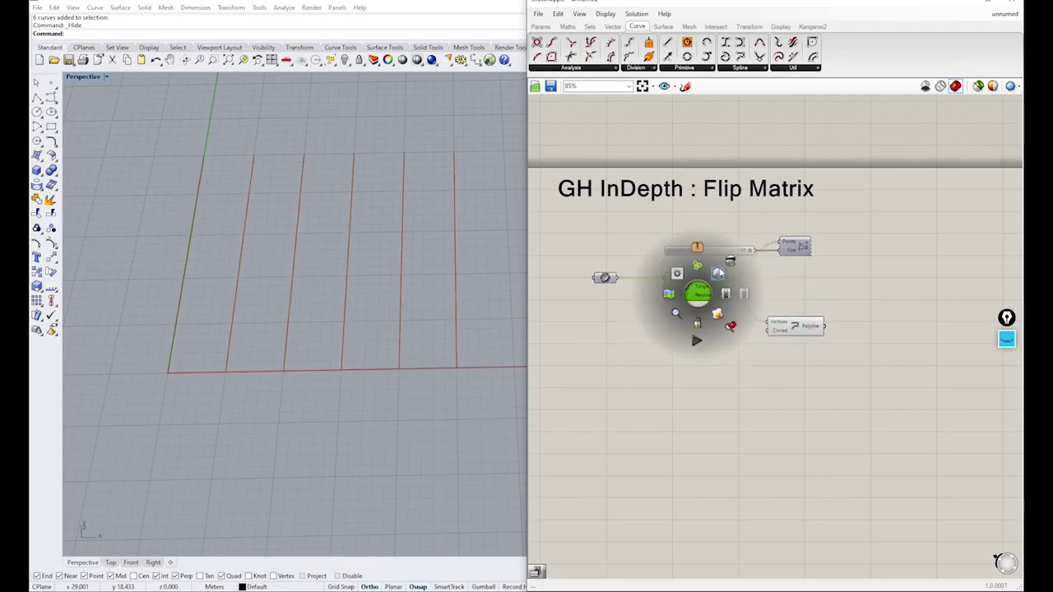
pyautogui.click(721, 274)
pyautogui.click(722, 270)
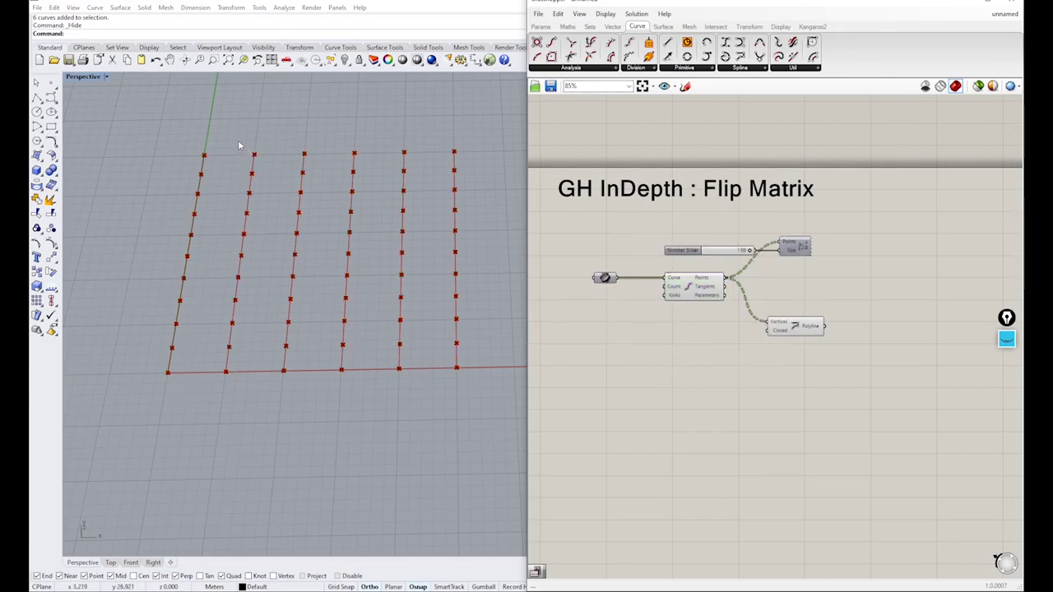
# Move the PolyLine component down and place a Flip Matrix component above it
pyautogui.moveTo(803, 359); pyautogui.dragTo(737, 364, button='right')
pyautogui.moveTo(738, 341); pyautogui.dragTo(742, 378)
pyautogui.click(759, 302)
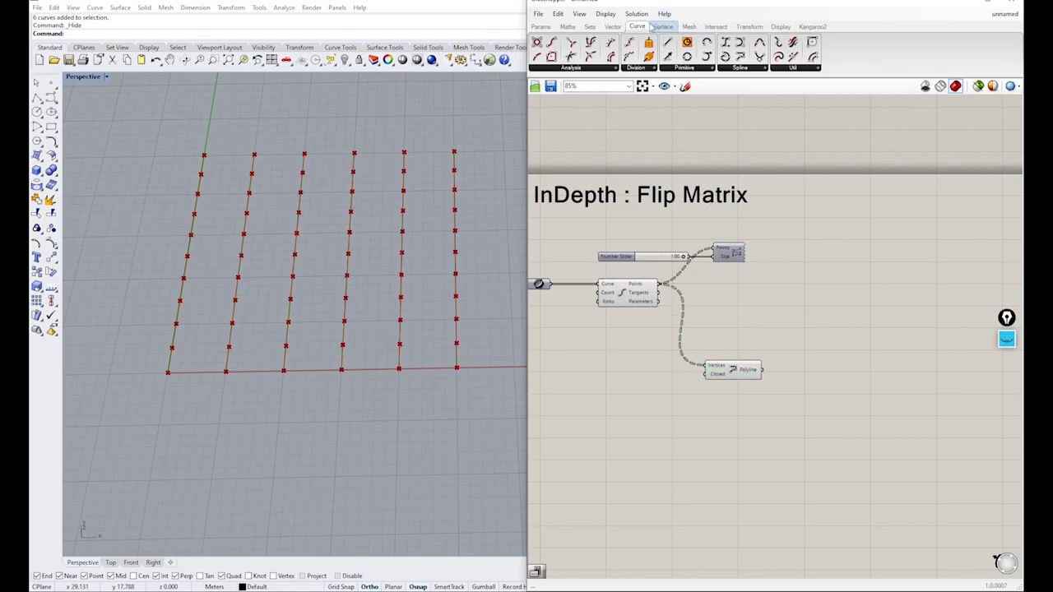
pyautogui.click(591, 26)
pyautogui.click(769, 68)
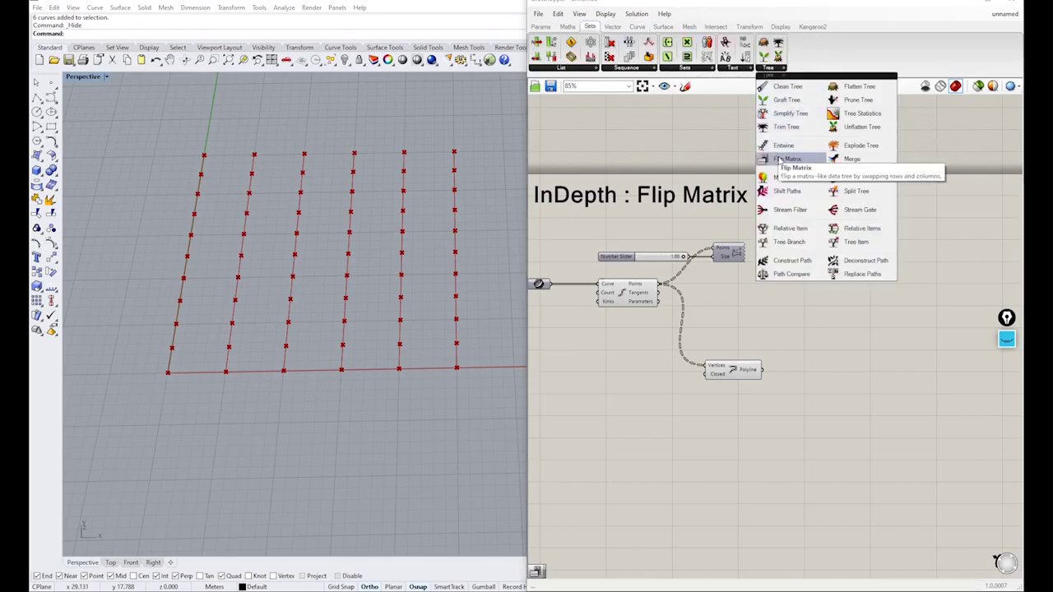
pyautogui.moveTo(780, 158); pyautogui.dragTo(733, 332)
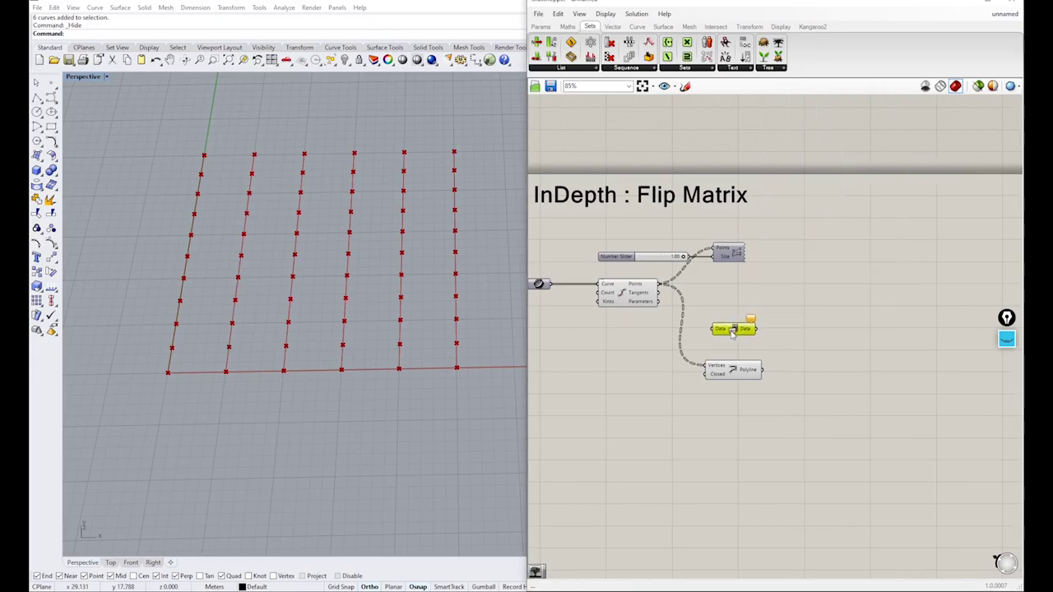
# Turn the Point List component's preview back on to number the points in the viewport
pyautogui.moveTo(307, 312); pyautogui.dragTo(304, 317, button='right')
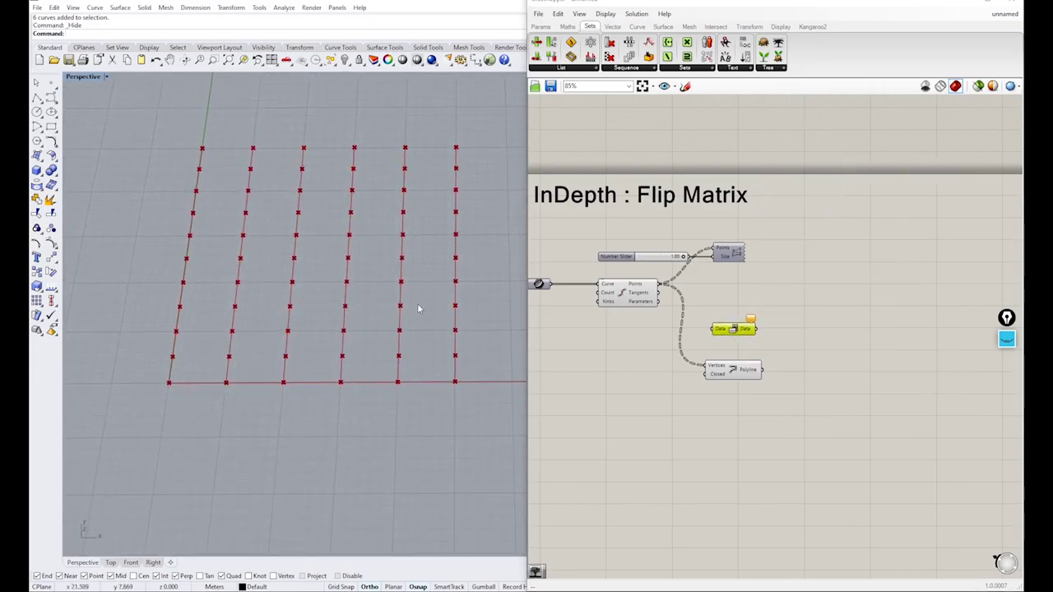
pyautogui.click(735, 254)
pyautogui.middleClick(736, 256)
pyautogui.click(760, 237)
pyautogui.click(764, 240)
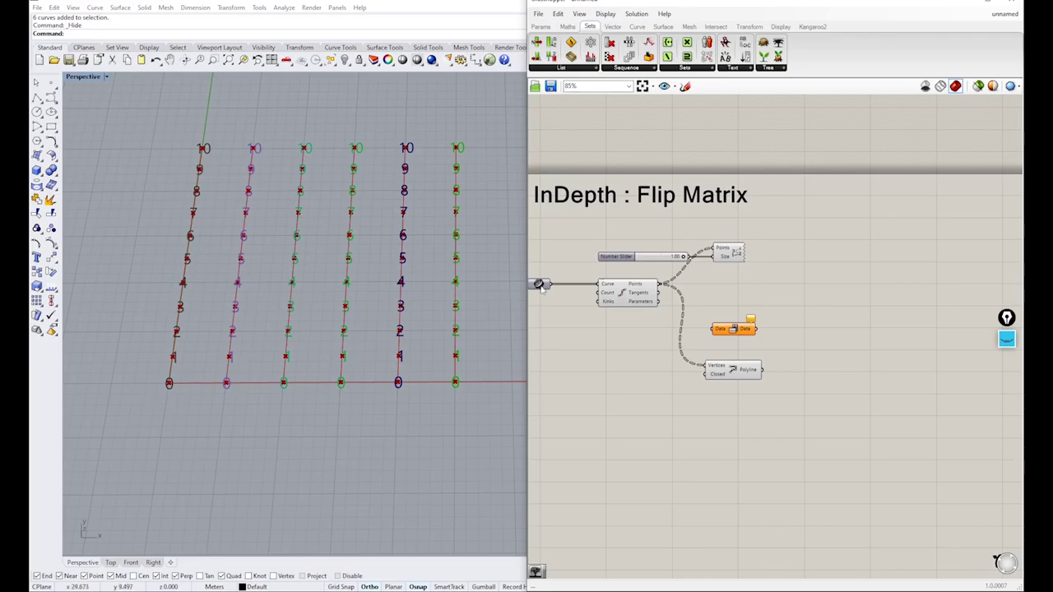
# Arrange Flip Matrix and PolyLine beside Divide Curve, and connect the Points output to the Flip Matrix Data input
pyautogui.moveTo(736, 330); pyautogui.dragTo(792, 317)
pyautogui.moveTo(734, 369); pyautogui.dragTo(730, 351)
pyautogui.moveTo(785, 320); pyautogui.dragTo(725, 302)
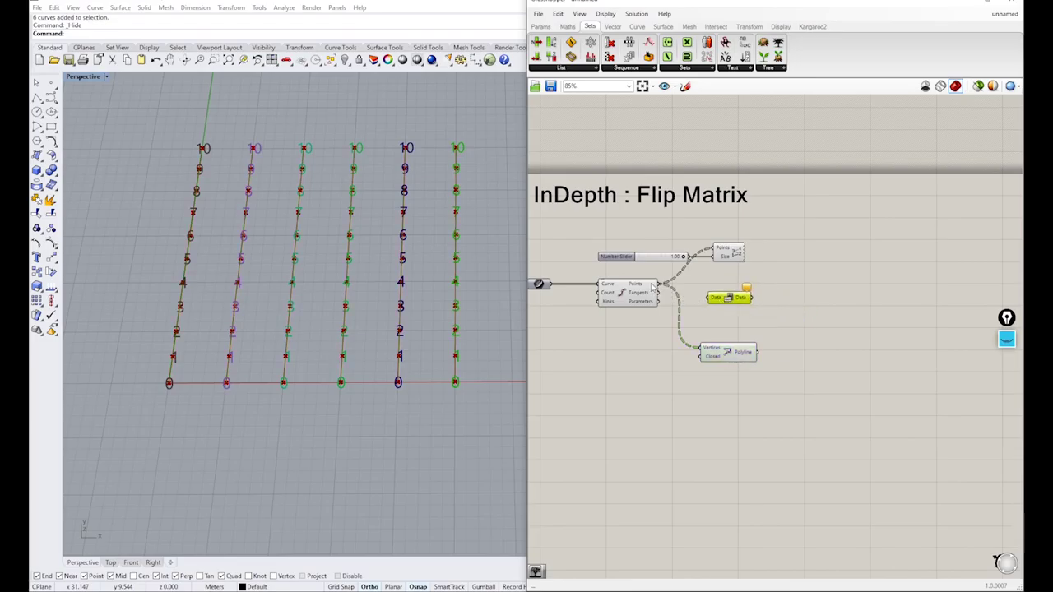
pyautogui.moveTo(659, 284); pyautogui.dragTo(708, 298)
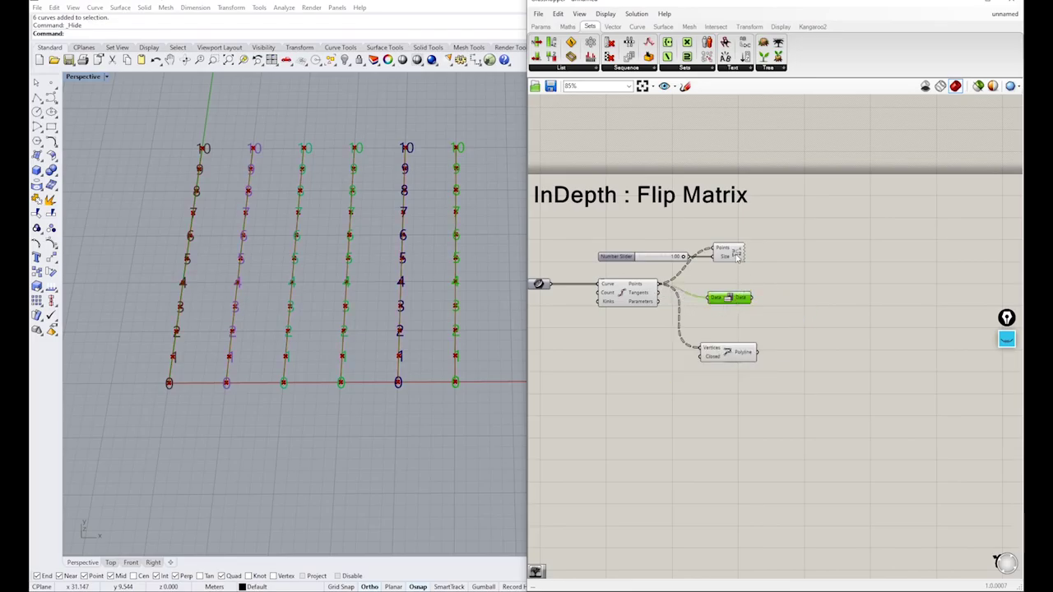
# Place Flip Matrix ahead of the Point List component and feed its Data output into the Points input
pyautogui.moveTo(737, 257); pyautogui.dragTo(788, 256)
pyautogui.moveTo(729, 298); pyautogui.dragTo(769, 256)
pyautogui.click(805, 320)
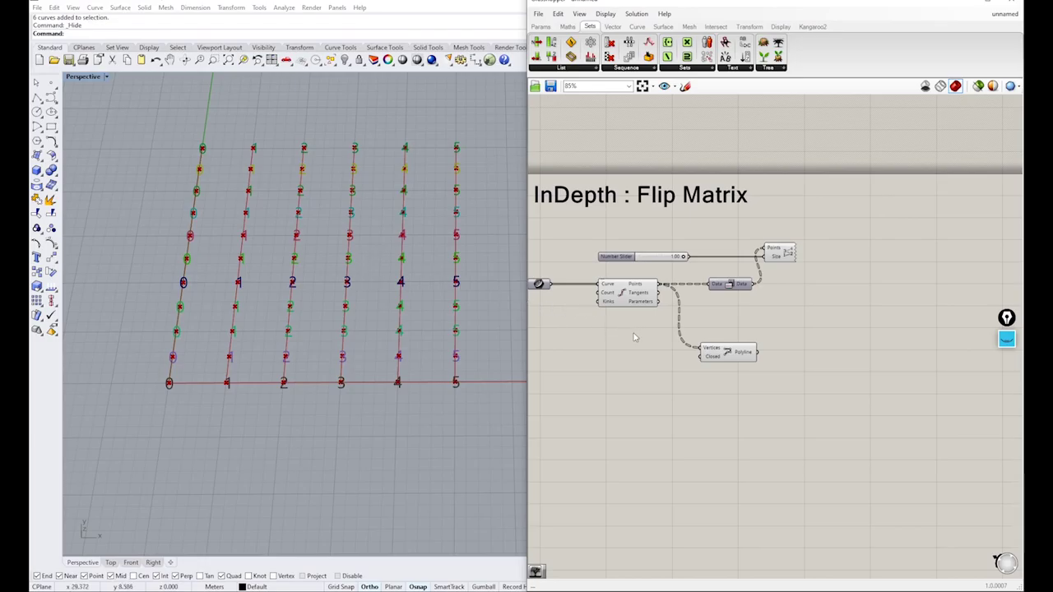
# Hide the PolyLine component's preview
pyautogui.moveTo(728, 347); pyautogui.dragTo(728, 345)
pyautogui.scroll(1, 732, 344)
pyautogui.middleClick(727, 345)
pyautogui.click(751, 325)
pyautogui.click(698, 388)
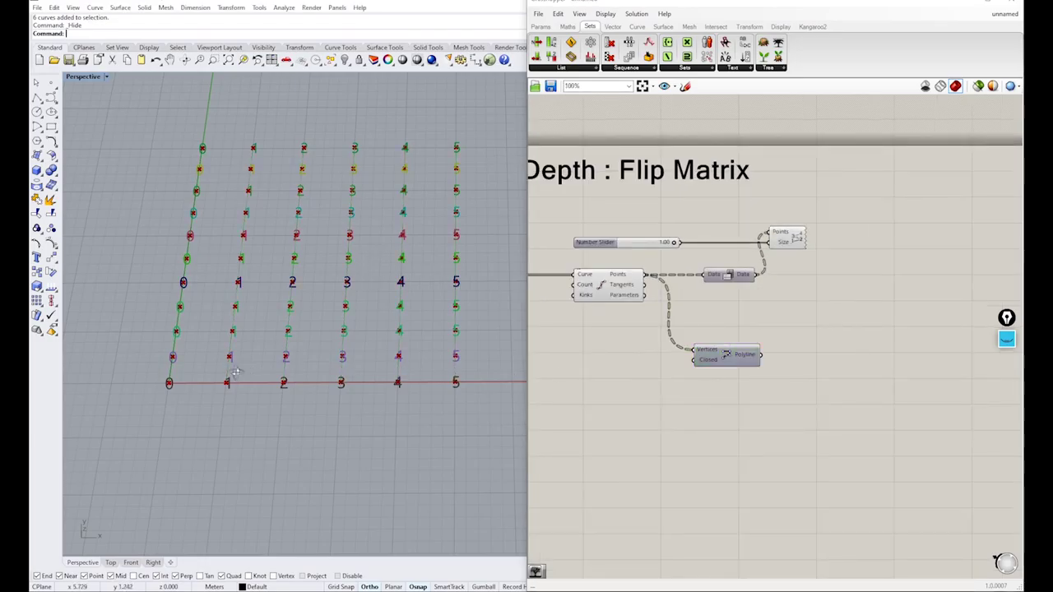
# On a cleared annotation overlay, circle the first point column in magenta and the bottom row in yellow, and hide the overlay
pyautogui.moveTo(236, 376); pyautogui.dragTo(234, 371, button='right')
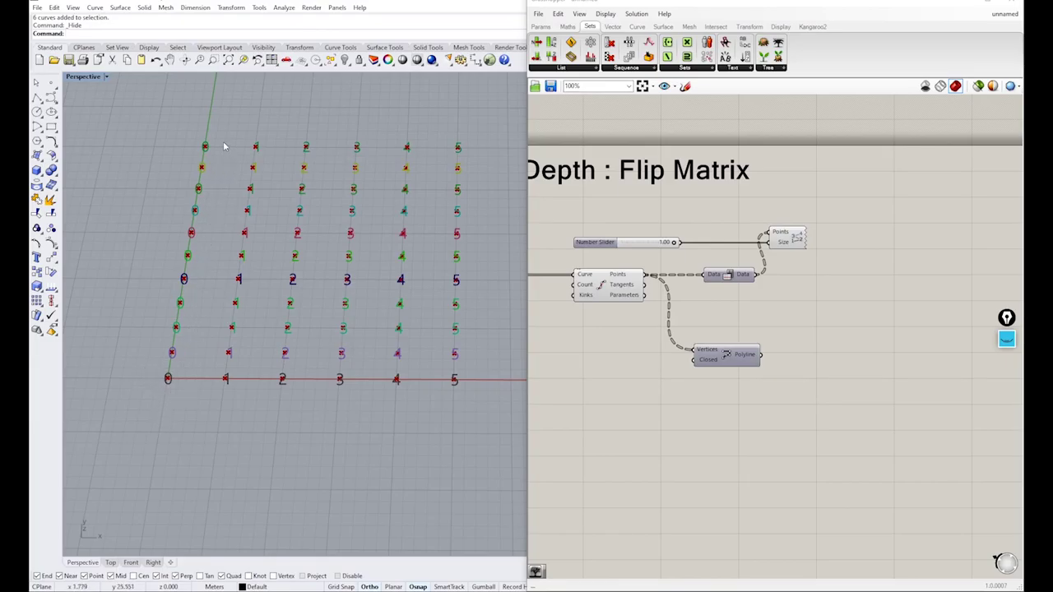
pyautogui.moveTo(215, 137); pyautogui.dragTo(164, 214)
pyautogui.click(1007, 339)
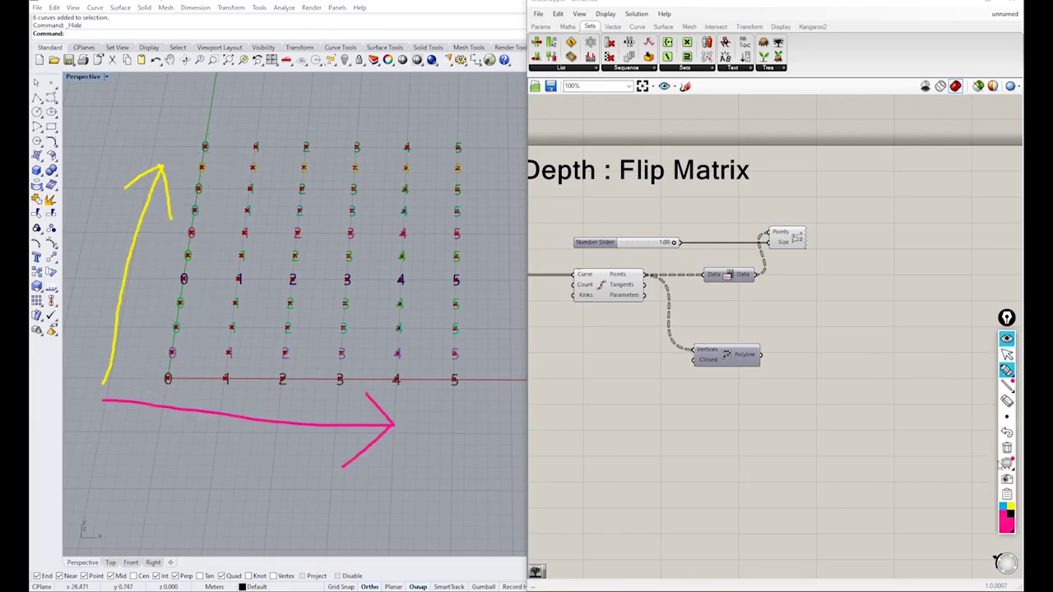
pyautogui.click(1007, 447)
pyautogui.click(1007, 370)
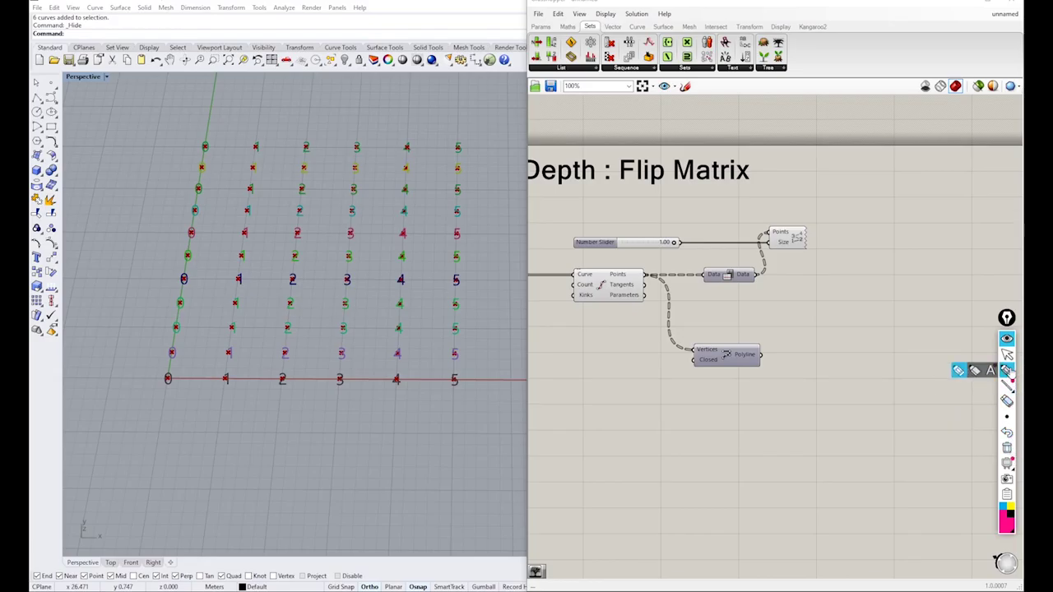
pyautogui.moveTo(216, 134)
pyautogui.mouseDown()
pyautogui.moveTo(187, 153)
pyautogui.moveTo(169, 372)
pyautogui.moveTo(215, 303)
pyautogui.moveTo(212, 130)
pyautogui.mouseUp()
pyautogui.click(1010, 511)
pyautogui.moveTo(131, 368)
pyautogui.mouseDown()
pyautogui.moveTo(487, 376)
pyautogui.moveTo(403, 416)
pyautogui.moveTo(167, 401)
pyautogui.moveTo(146, 367)
pyautogui.mouseUp()
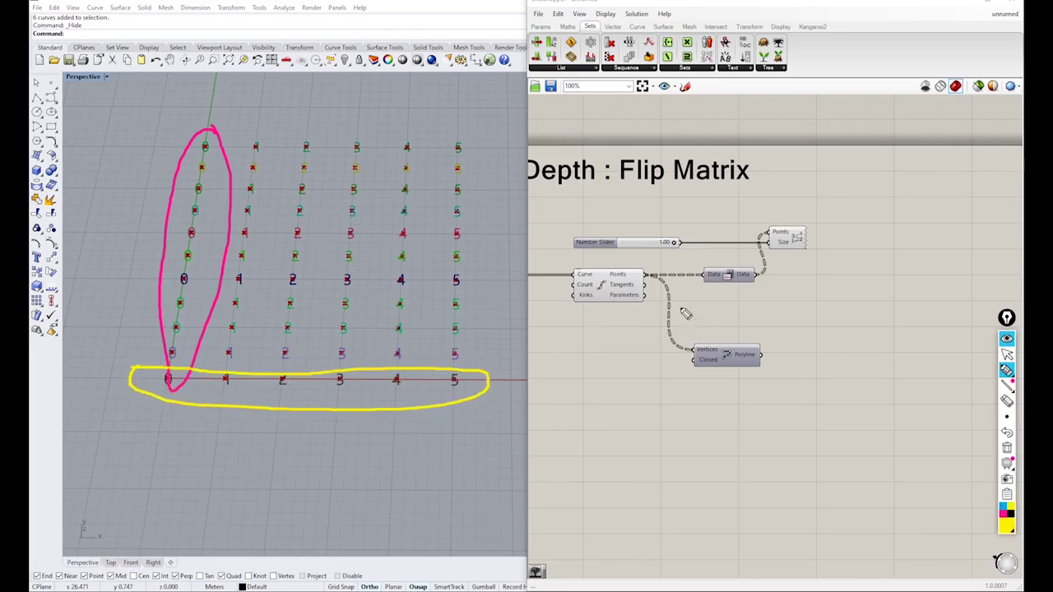
pyautogui.click(1006, 338)
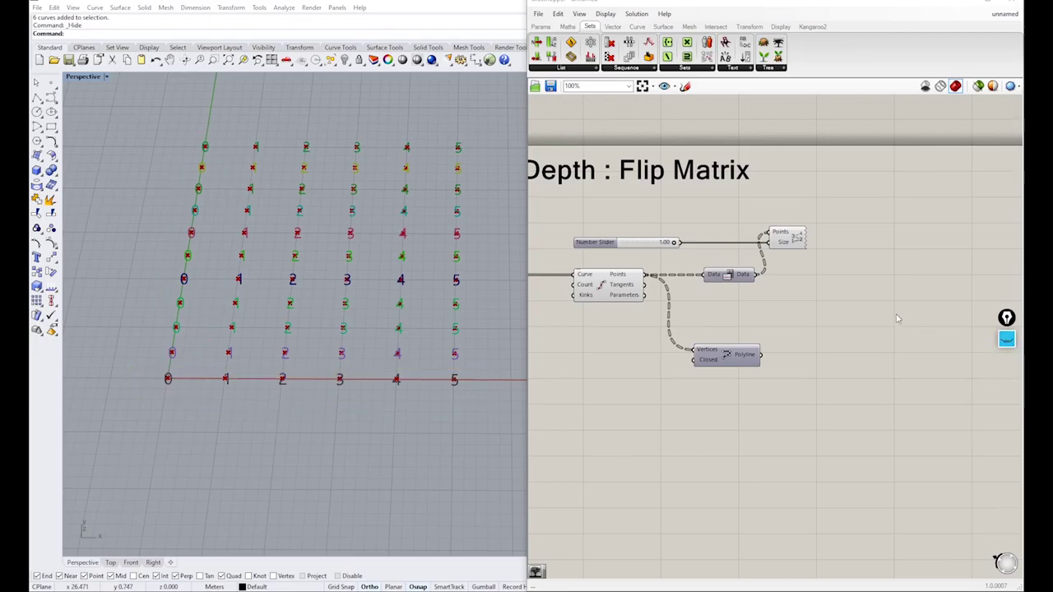
# Duplicate the Point List for the unflipped Divide Curve points and hide the preview of the one fed by Flip Matrix
pyautogui.click(792, 239)
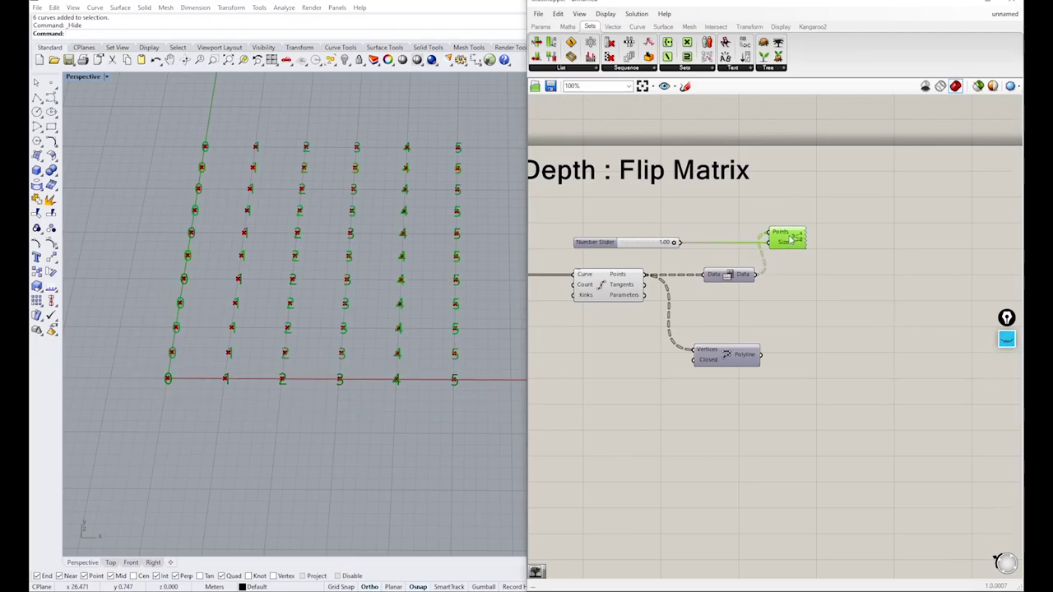
pyautogui.keyDown('alt'); pyautogui.moveTo(792, 238); pyautogui.dragTo(794, 206); pyautogui.keyUp('alt')
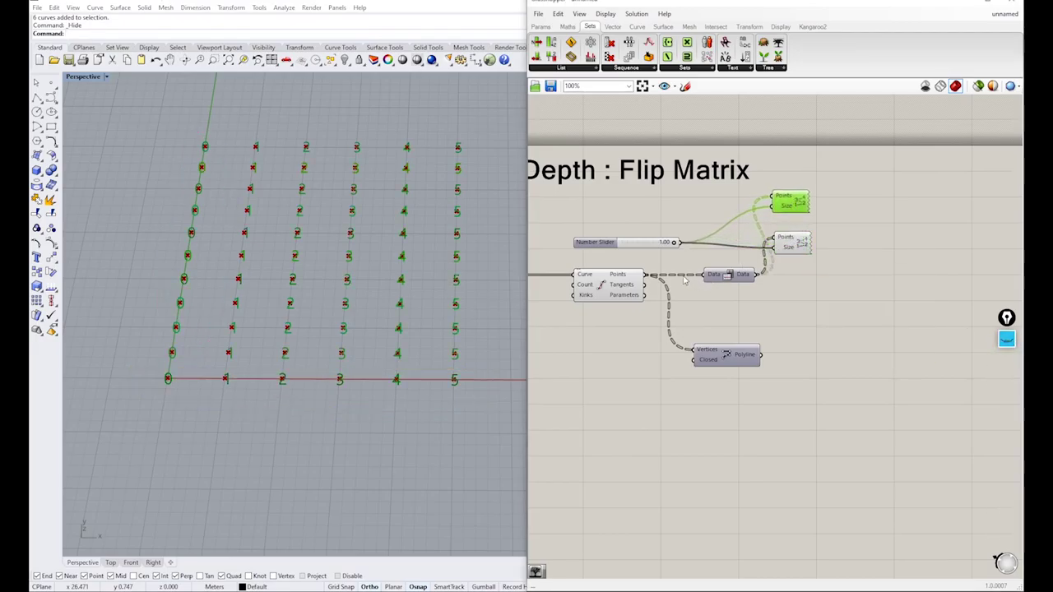
pyautogui.click(791, 242)
pyautogui.middleClick(785, 238)
pyautogui.click(818, 206)
pyautogui.click(827, 226)
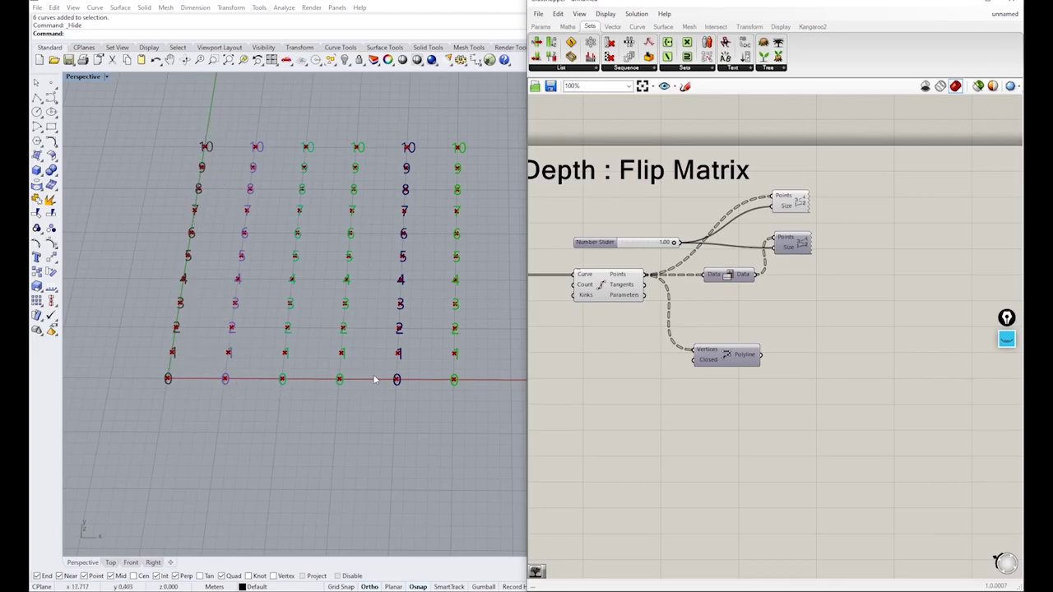
# Hide the unflipped Point List preview and show the numbering from the Flip Matrix Point List instead
pyautogui.moveTo(793, 204); pyautogui.dragTo(797, 209)
pyautogui.middleClick(795, 208)
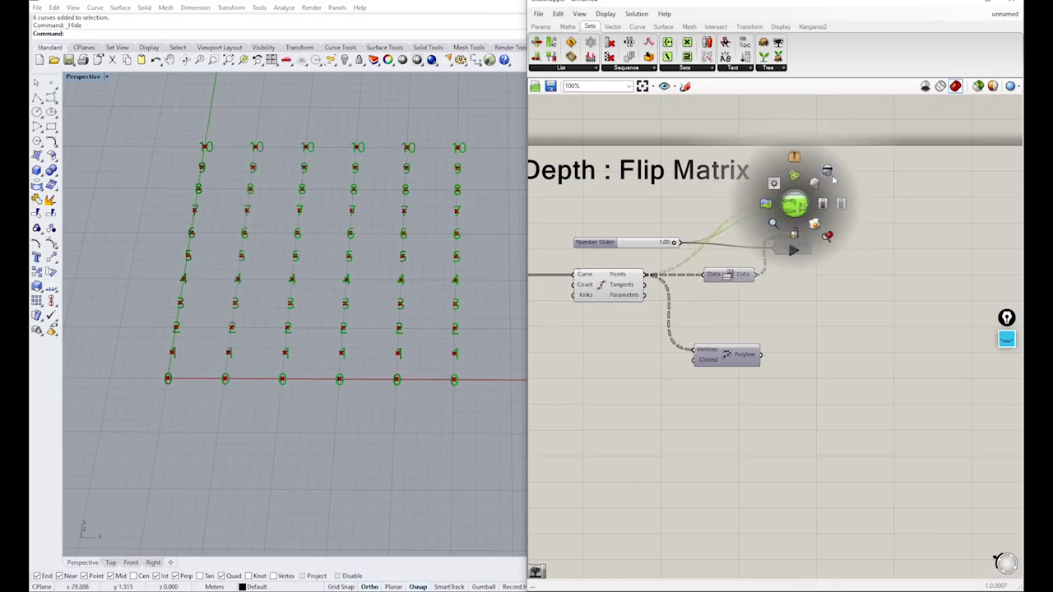
pyautogui.click(829, 177)
pyautogui.click(837, 265)
pyautogui.click(792, 244)
pyautogui.middleClick(795, 245)
pyautogui.click(827, 277)
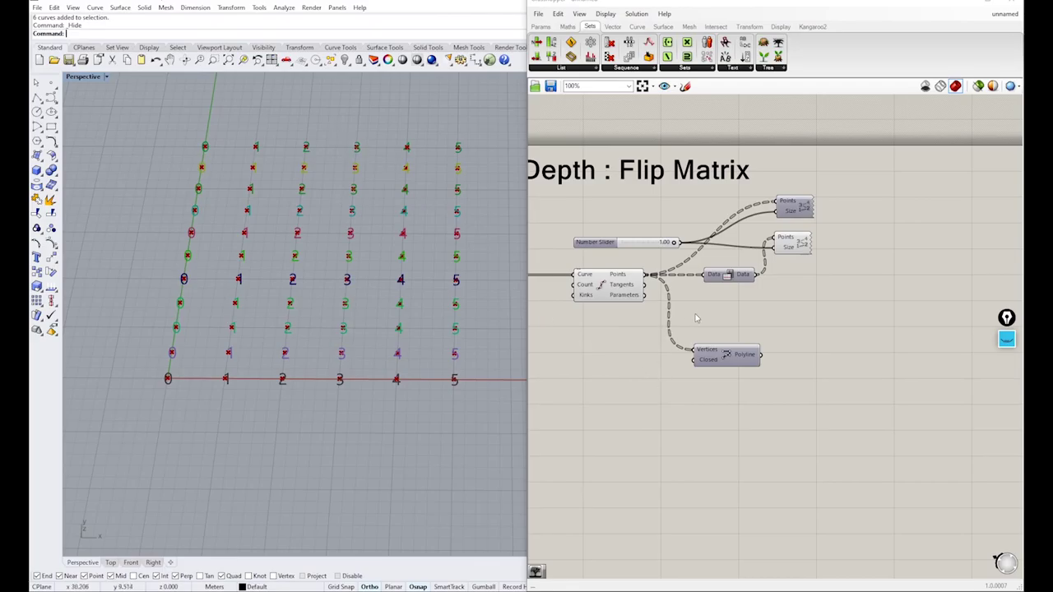
# Duplicate the PolyLine component and connect the Flip Matrix Data output to the copy's Vertices input
pyautogui.moveTo(736, 359)
pyautogui.mouseDown()
pyautogui.moveTo(799, 372)
pyautogui.moveTo(741, 362)
pyautogui.mouseUp()
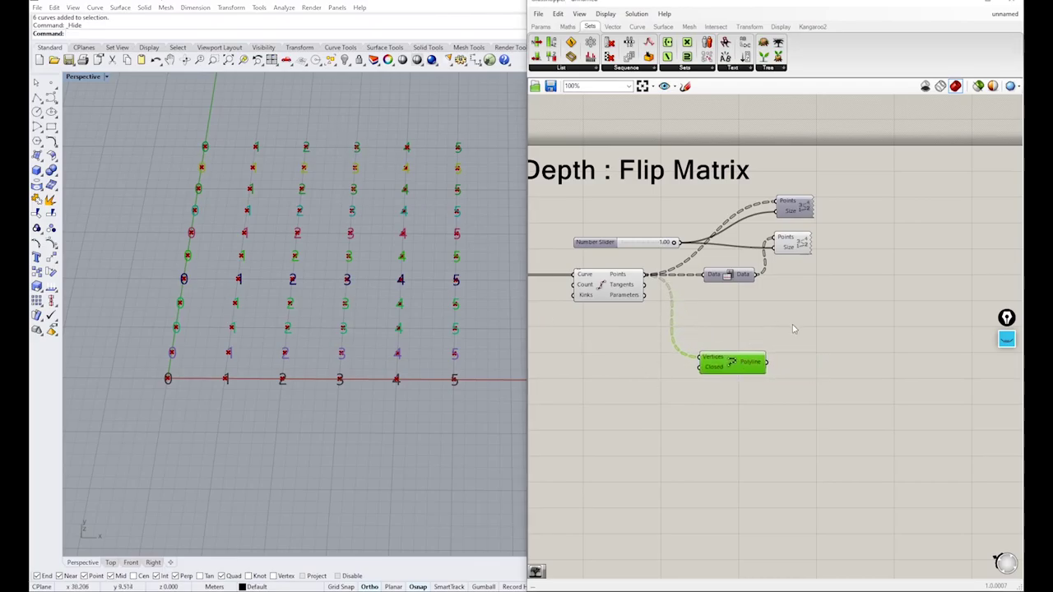
pyautogui.moveTo(793, 326); pyautogui.dragTo(770, 329, button='right')
pyautogui.moveTo(738, 372); pyautogui.dragTo(777, 311)
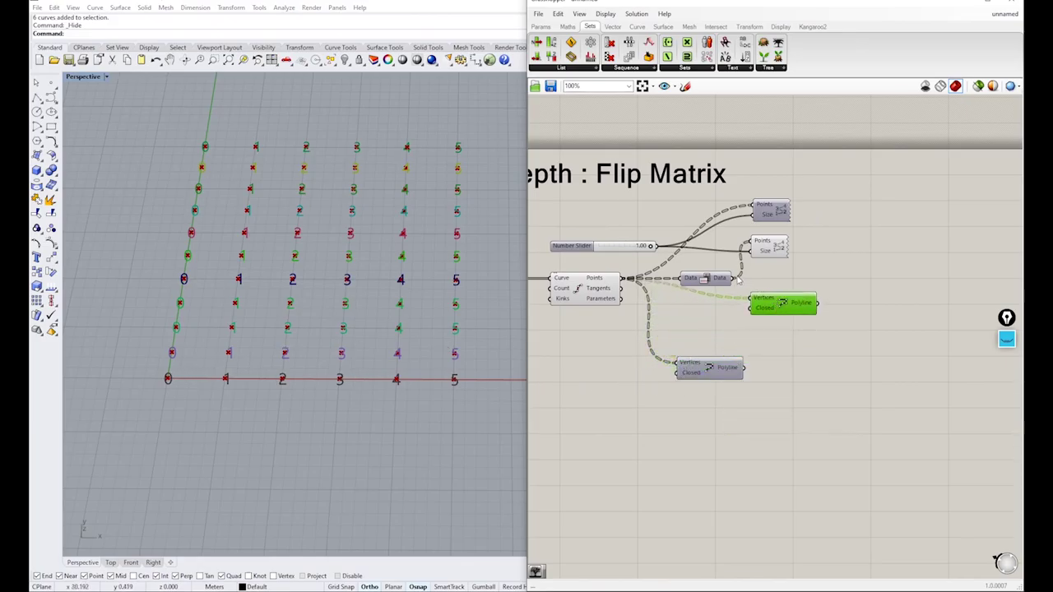
pyautogui.moveTo(735, 278); pyautogui.dragTo(794, 308)
# Turn on the preview of the PolyLine copy fed by Flip Matrix
pyautogui.middleClick(794, 308)
pyautogui.click(811, 288)
pyautogui.click(797, 369)
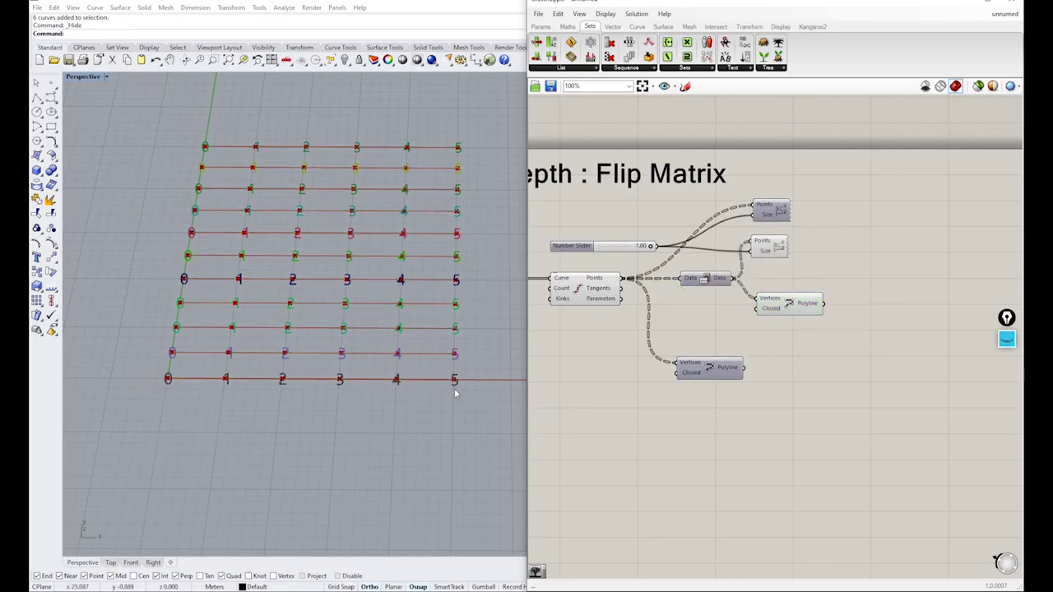
# Line up the PolyLine copy with the Flip Matrix component and hide the preview of both Point List components
pyautogui.moveTo(780, 307); pyautogui.dragTo(797, 287)
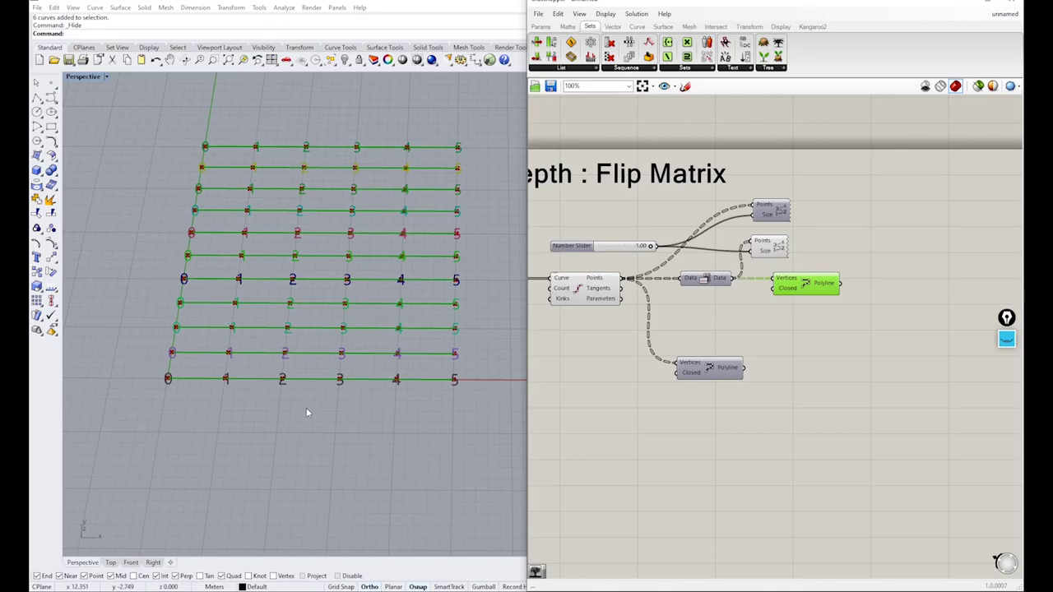
pyautogui.click(721, 280)
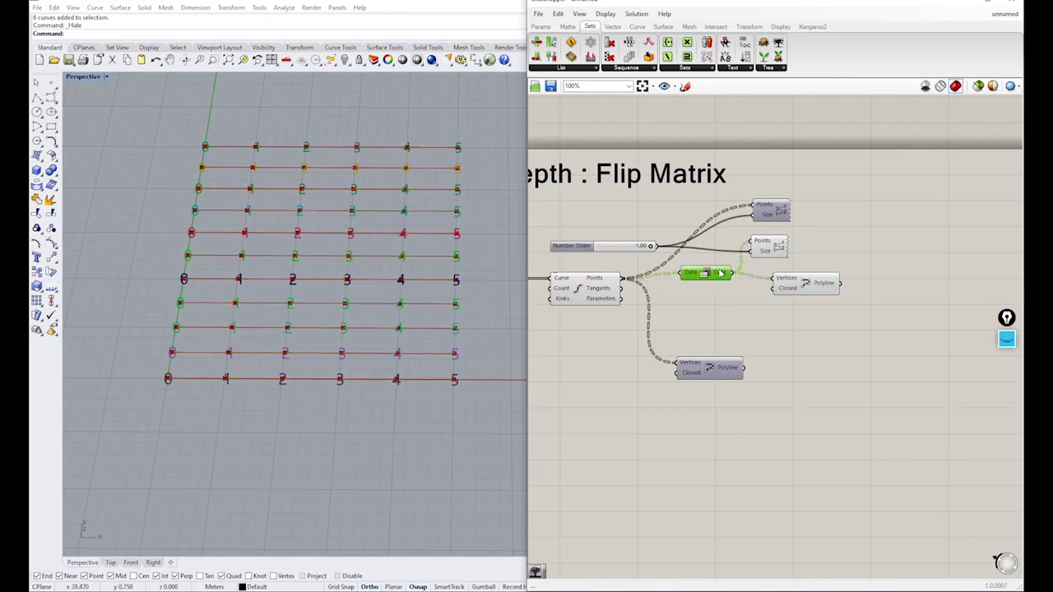
pyautogui.moveTo(763, 251); pyautogui.dragTo(612, 196)
pyautogui.moveTo(767, 237)
pyautogui.middleClick(761, 209)
pyautogui.click(781, 188)
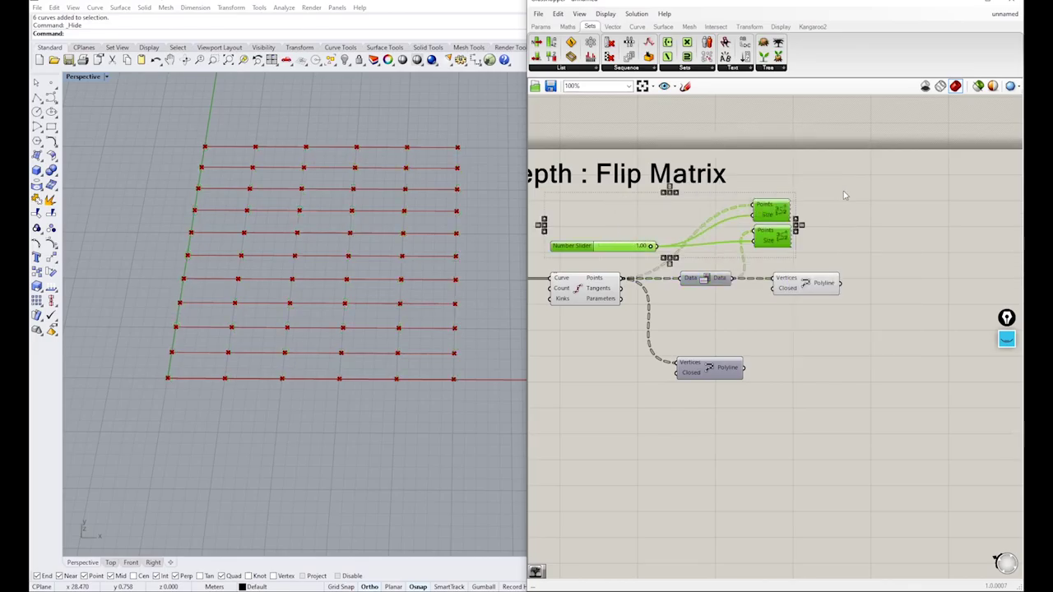
# Move the unflipped PolyLine component further down and place a Shift List component in the gap below Flip Matrix
pyautogui.moveTo(717, 379); pyautogui.dragTo(719, 492)
pyautogui.click(754, 411)
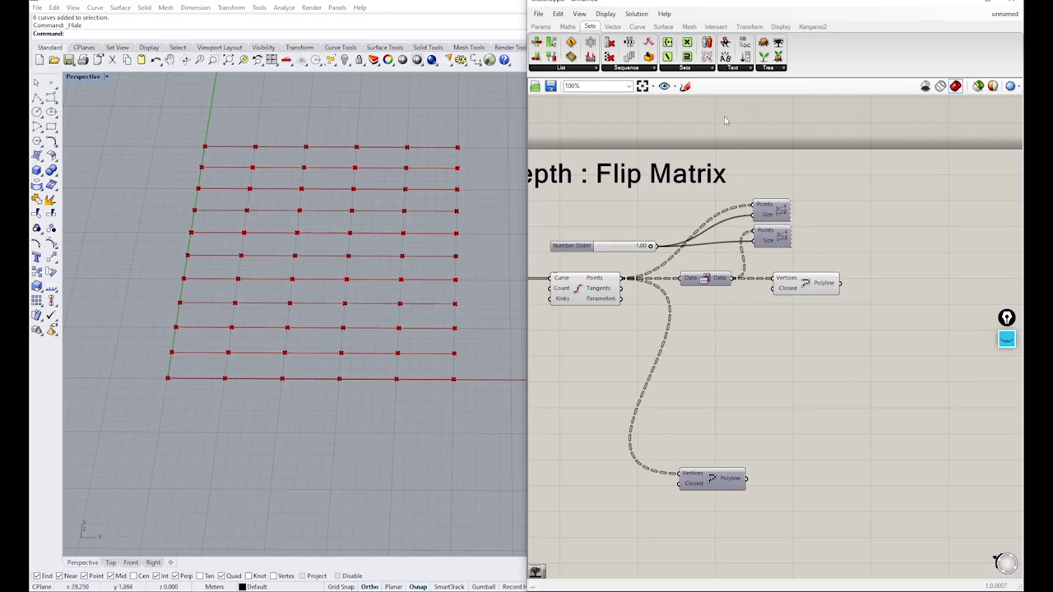
pyautogui.click(579, 69)
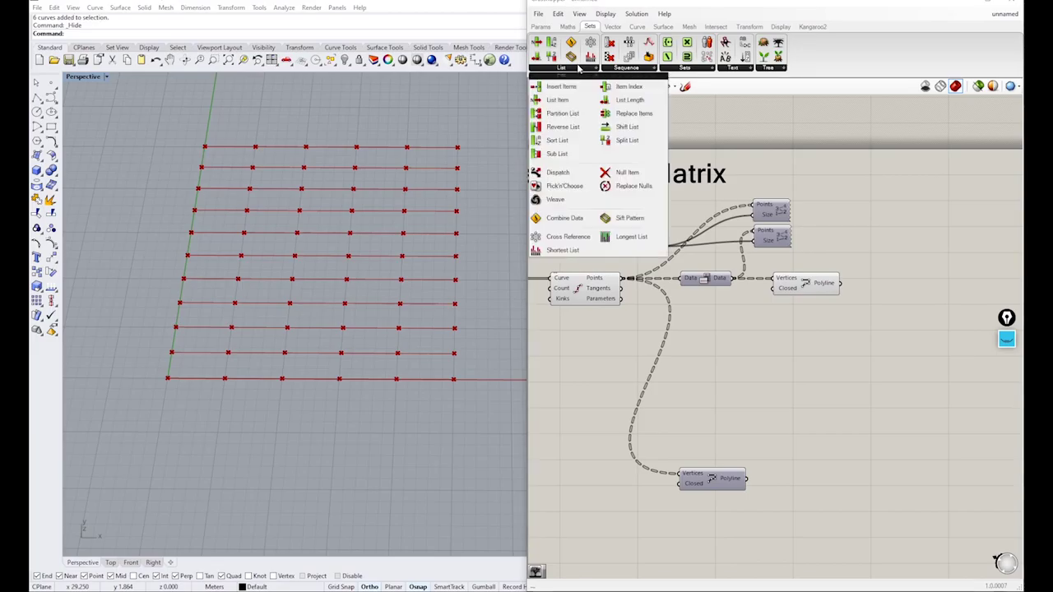
pyautogui.moveTo(716, 351); pyautogui.dragTo(715, 353)
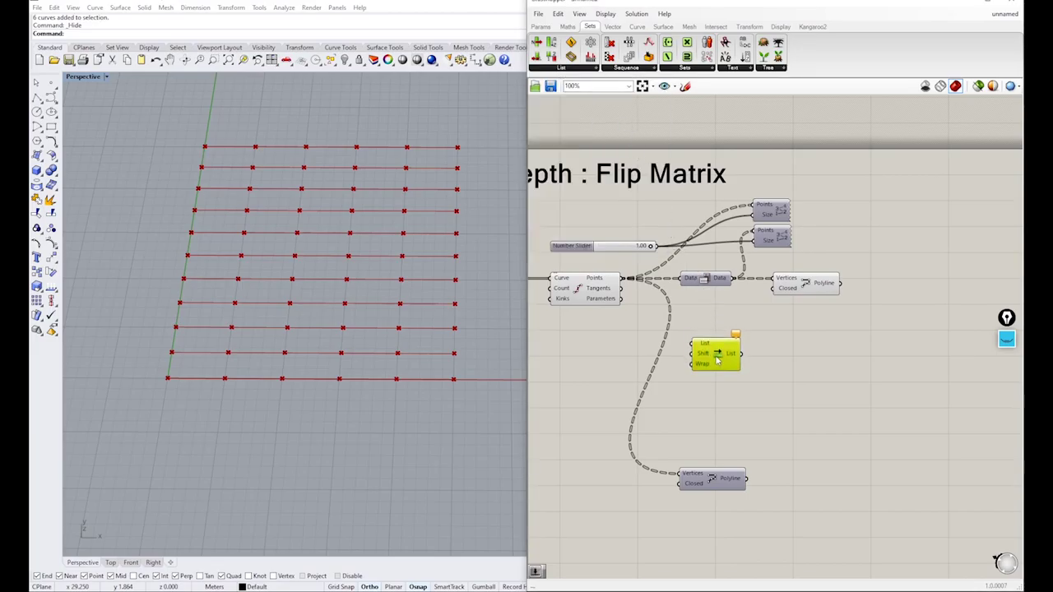
# Show the preview of the unflipped Point List and hide the preview of the PolyLine fed by Flip Matrix
pyautogui.click(763, 216)
pyautogui.middleClick(762, 213)
pyautogui.click(779, 189)
pyautogui.click(829, 186)
pyautogui.click(788, 288)
pyautogui.middleClick(789, 287)
pyautogui.click(786, 242)
pyautogui.click(837, 244)
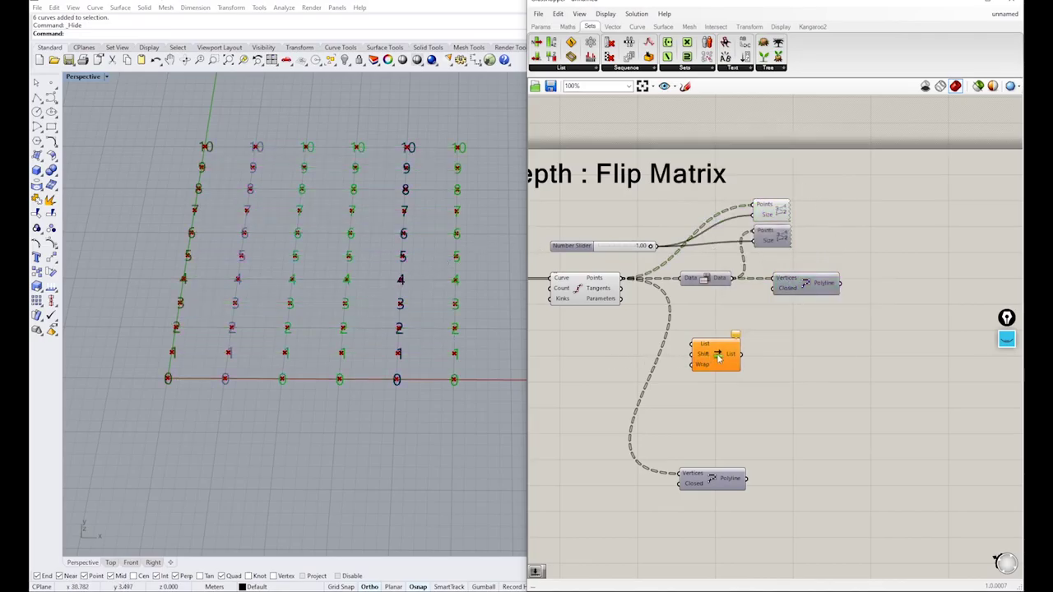
# Connect the Divide Curve Points to the Shift List input and the shifted List output to the unflipped Point List's Points
pyautogui.moveTo(718, 356); pyautogui.dragTo(708, 343)
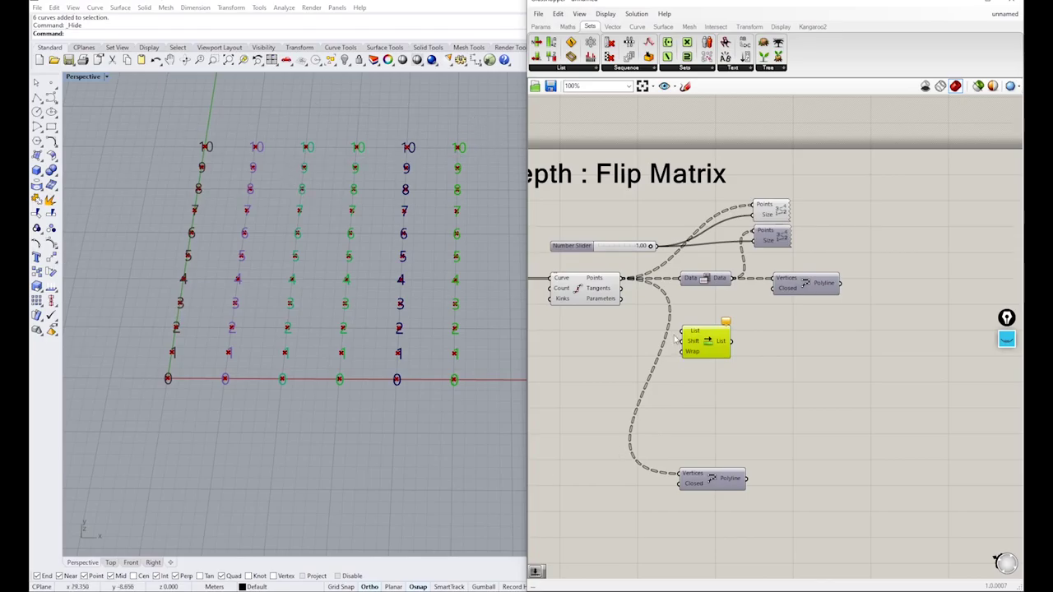
pyautogui.moveTo(625, 280); pyautogui.dragTo(682, 331)
pyautogui.click(630, 354)
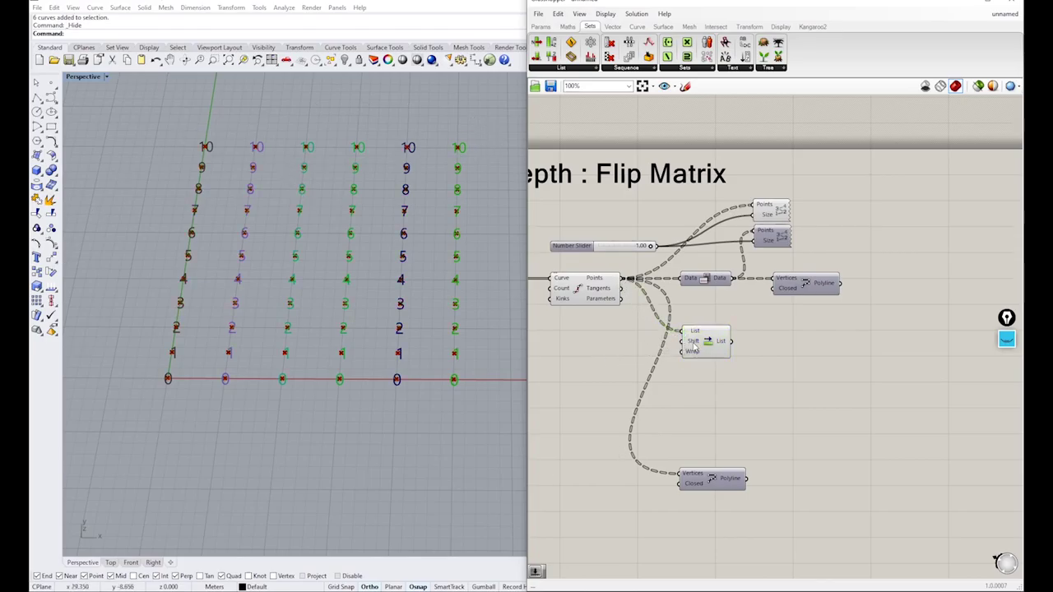
pyautogui.moveTo(731, 346); pyautogui.dragTo(755, 207)
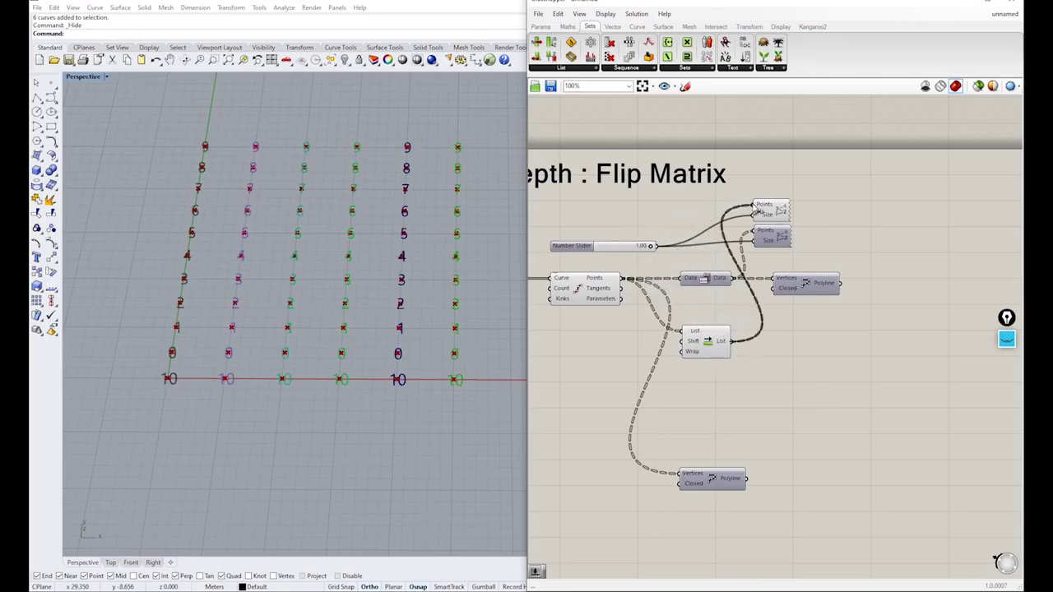
# Add a number slider with value 5, connect it to the Shift input of Shift List, and lower it to 0
pyautogui.doubleClick(578, 381)
pyautogui.write('5')
pyautogui.press('Return')
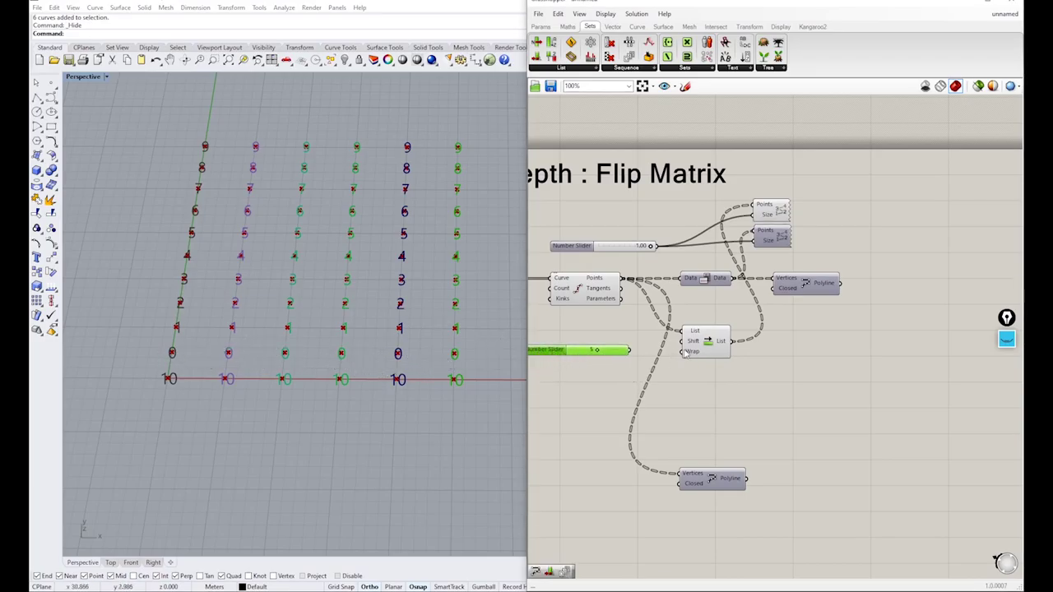
pyautogui.moveTo(684, 341); pyautogui.dragTo(598, 343)
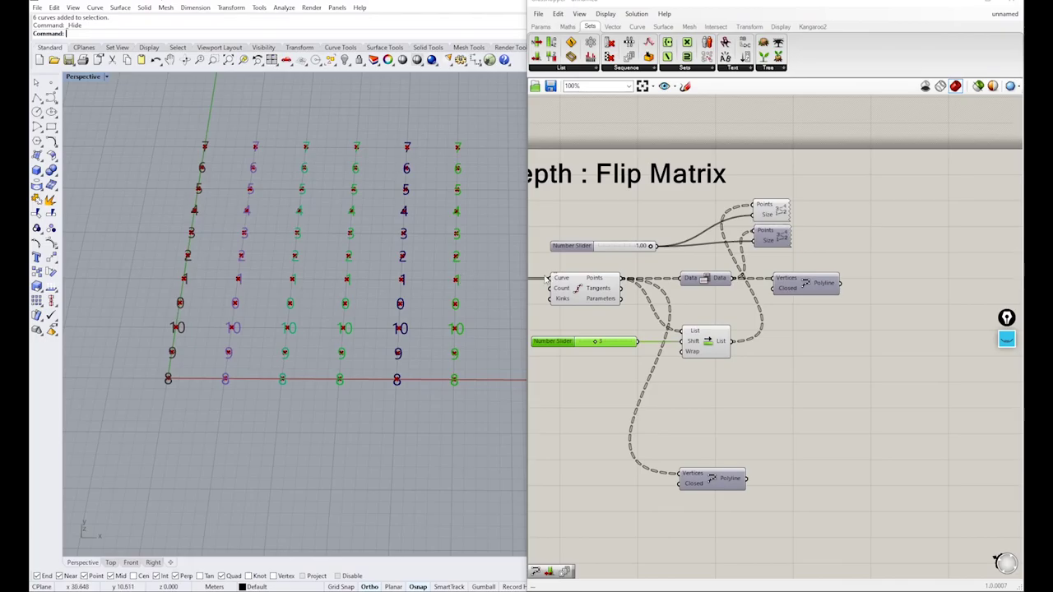
pyautogui.moveTo(598, 344); pyautogui.dragTo(298, 363)
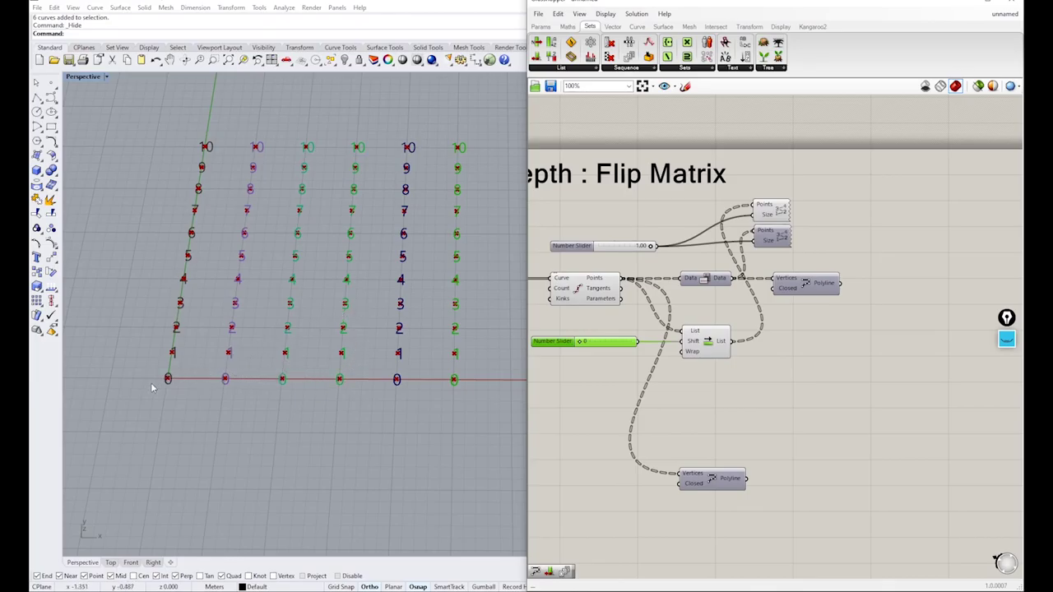
# Clear the old screen markings, sketch two yellow diagonal arrows across the numbered columns from points 0 and 1, and erase them
pyautogui.click(1006, 340)
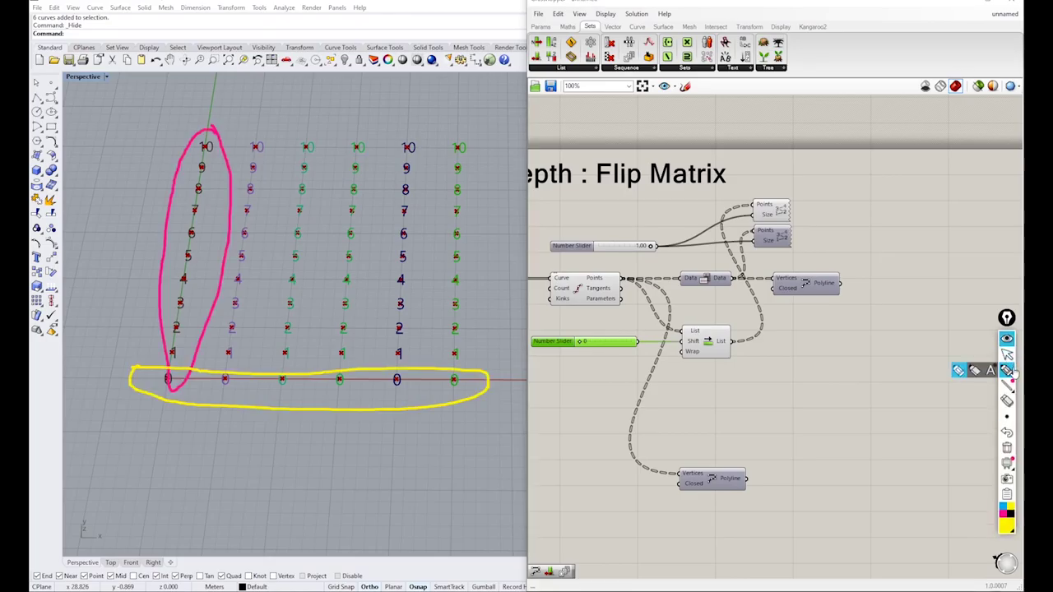
pyautogui.click(1006, 447)
pyautogui.click(1006, 369)
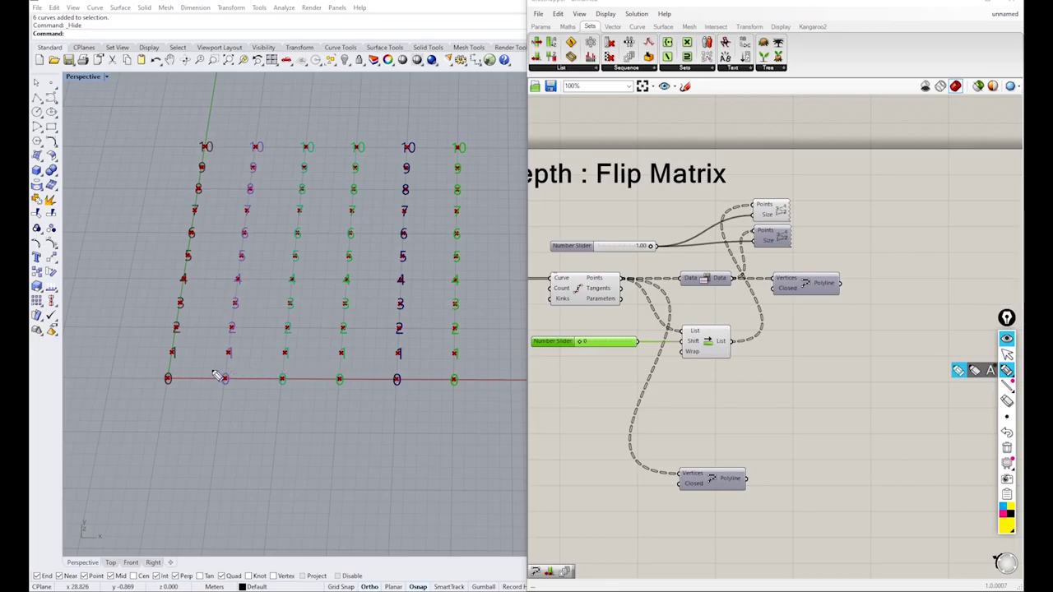
pyautogui.moveTo(165, 377)
pyautogui.mouseDown()
pyautogui.moveTo(413, 268)
pyautogui.moveTo(472, 256)
pyautogui.mouseUp()
pyautogui.moveTo(172, 352)
pyautogui.mouseDown()
pyautogui.moveTo(280, 311)
pyautogui.moveTo(465, 211)
pyautogui.mouseUp()
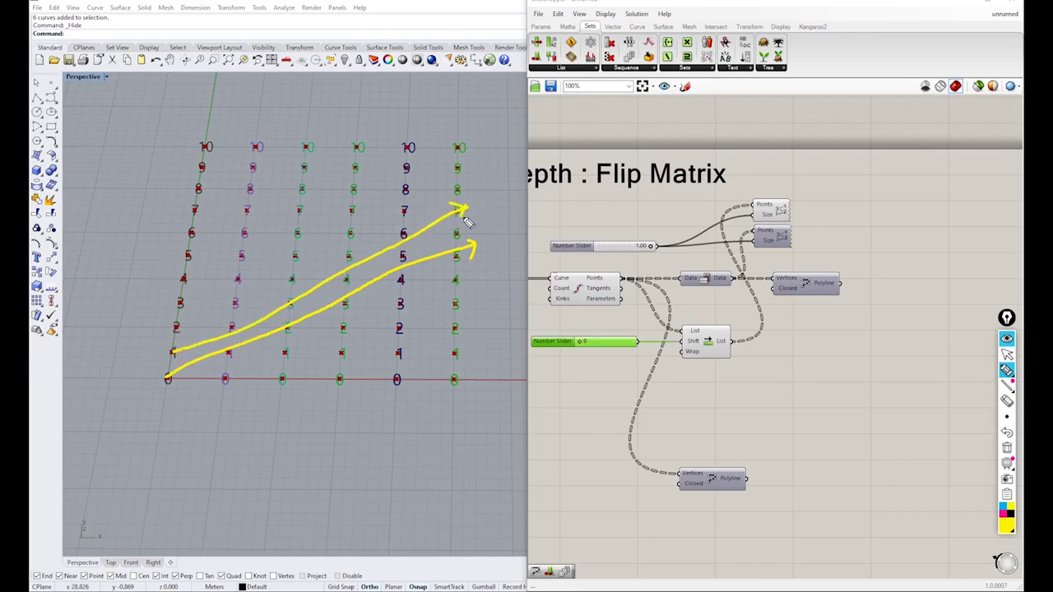
pyautogui.click(1007, 447)
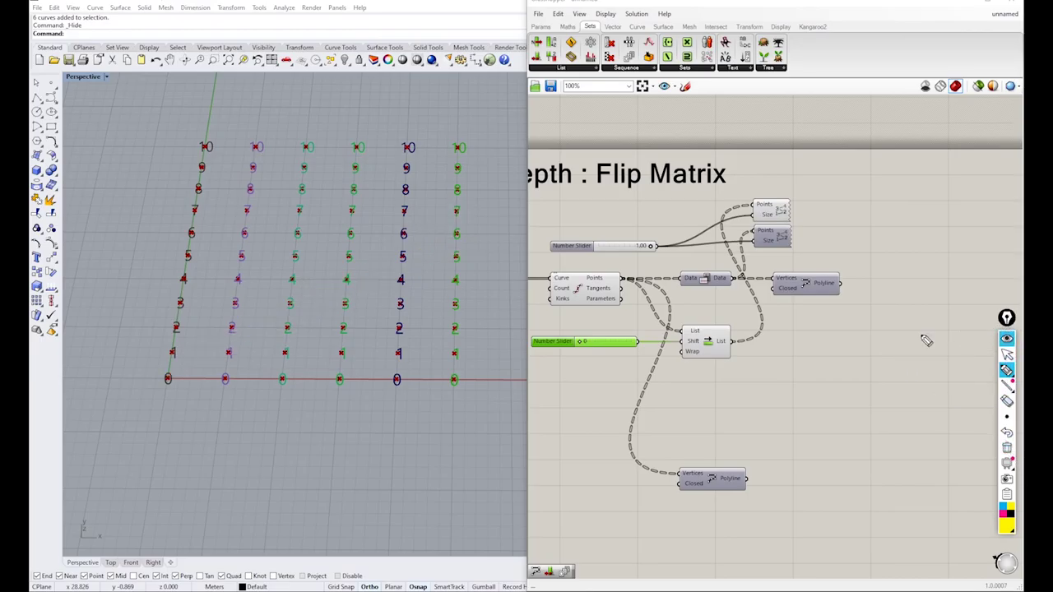
pyautogui.click(1007, 338)
# Rearrange the shift slider and Shift List component, and place a Series component below the slider
pyautogui.click(716, 352)
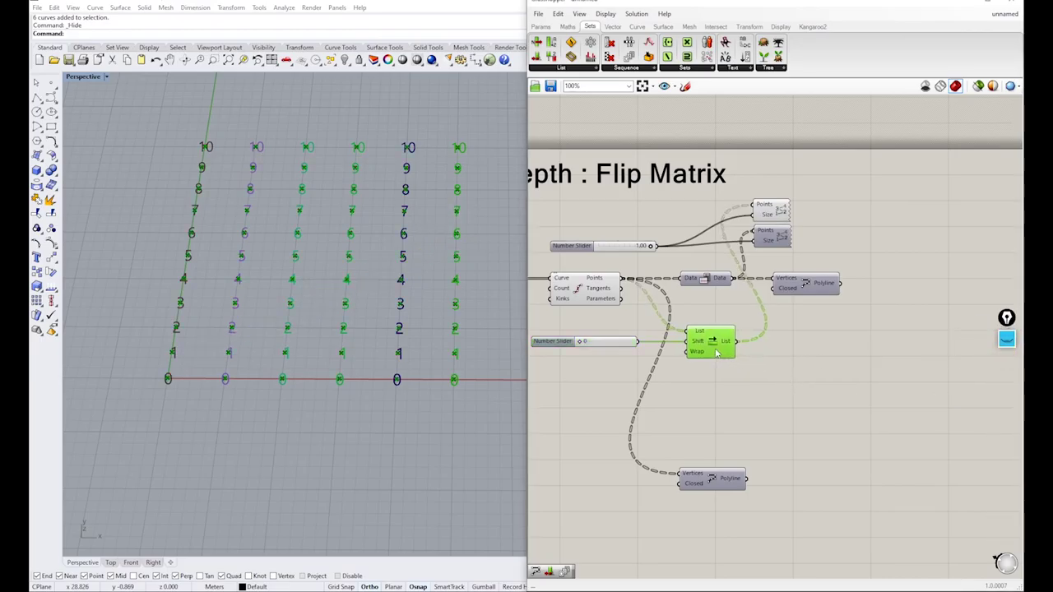
pyautogui.moveTo(702, 391); pyautogui.dragTo(800, 389, button='right')
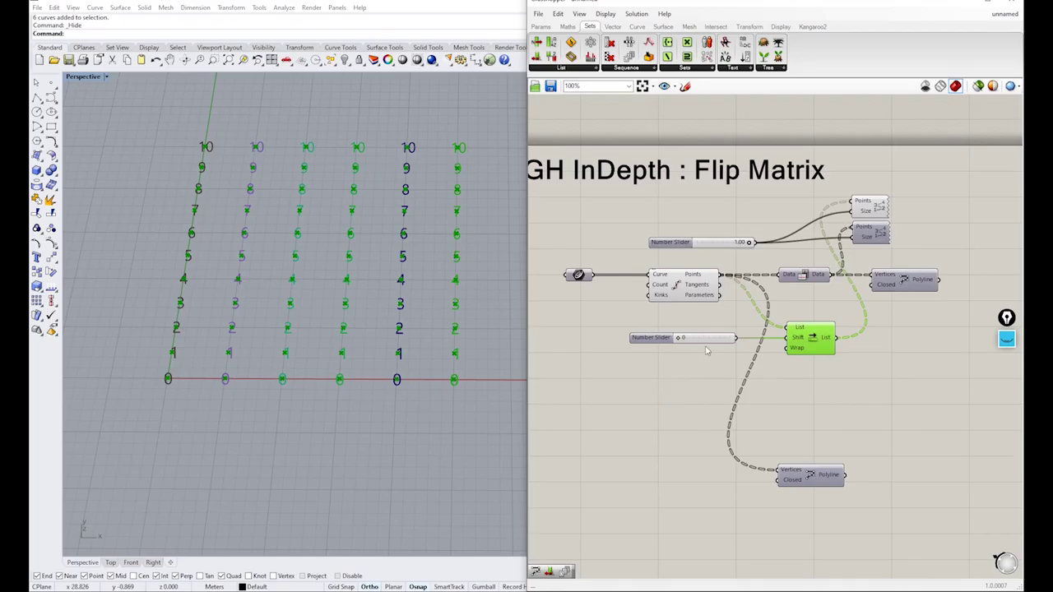
pyautogui.moveTo(710, 338); pyautogui.dragTo(690, 338)
pyautogui.moveTo(814, 338); pyautogui.dragTo(803, 338)
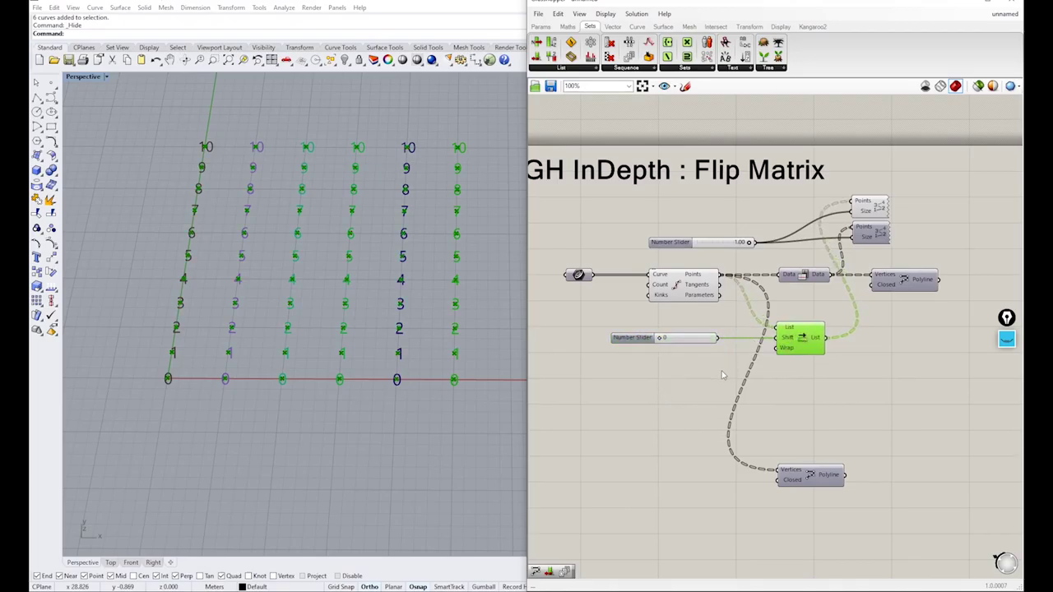
pyautogui.moveTo(704, 278)
pyautogui.click(631, 69)
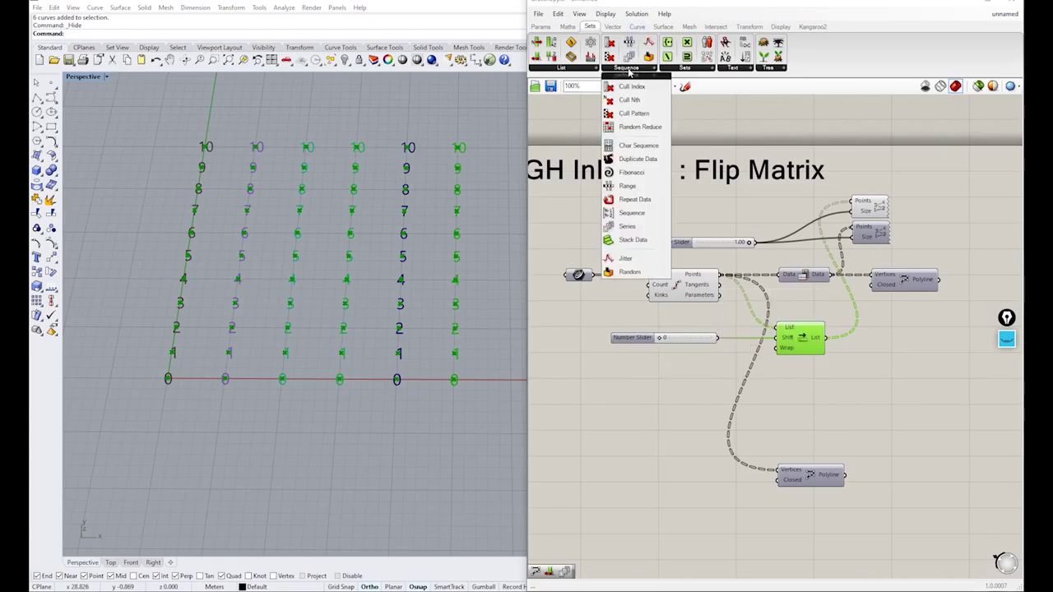
pyautogui.click(625, 226)
pyautogui.click(668, 391)
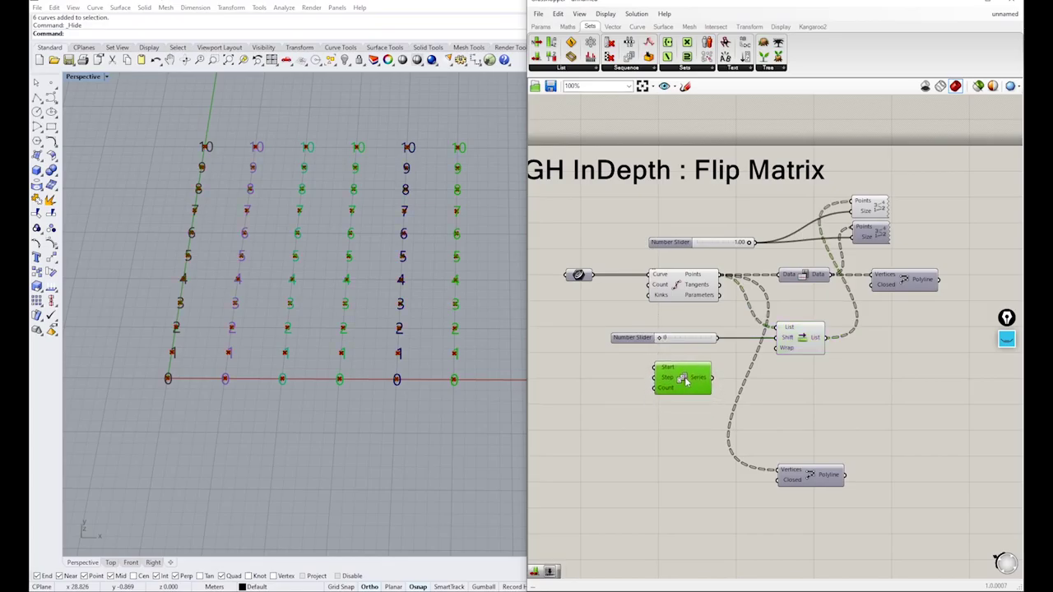
# Move the Curve parameter further away from Divide Curve to make room for more components
pyautogui.moveTo(579, 303); pyautogui.dragTo(709, 320, button='right')
pyautogui.moveTo(716, 292); pyautogui.dragTo(656, 290)
pyautogui.moveTo(690, 323); pyautogui.dragTo(634, 316, button='right')
pyautogui.click(628, 311)
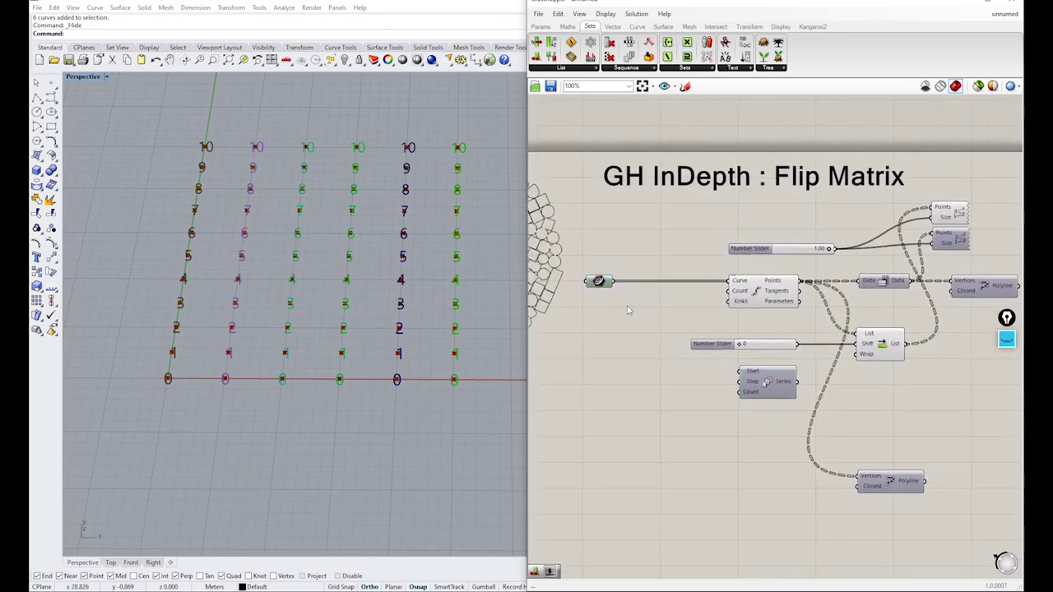
# Add a List Length component, feed it from the Curve parameter, and connect its Length output to the Series Count input
pyautogui.doubleClick(650, 340)
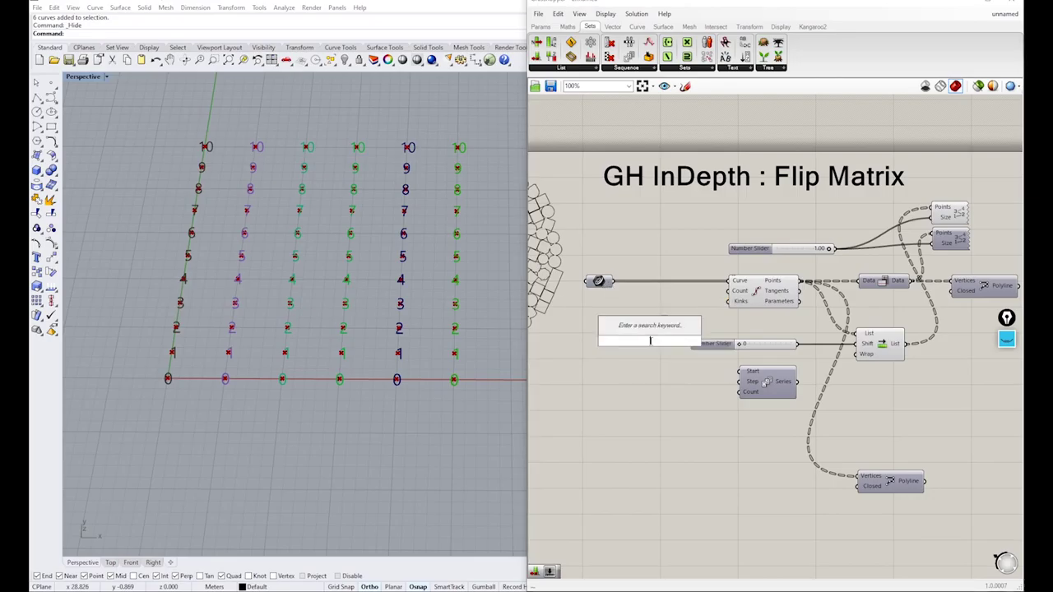
pyautogui.write('lis')
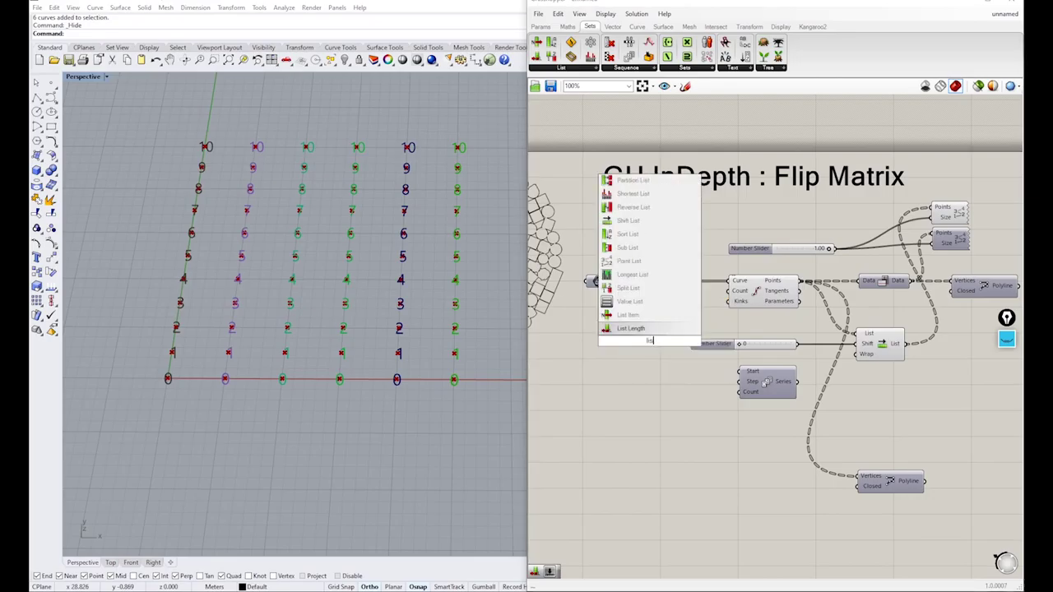
pyautogui.click(656, 332)
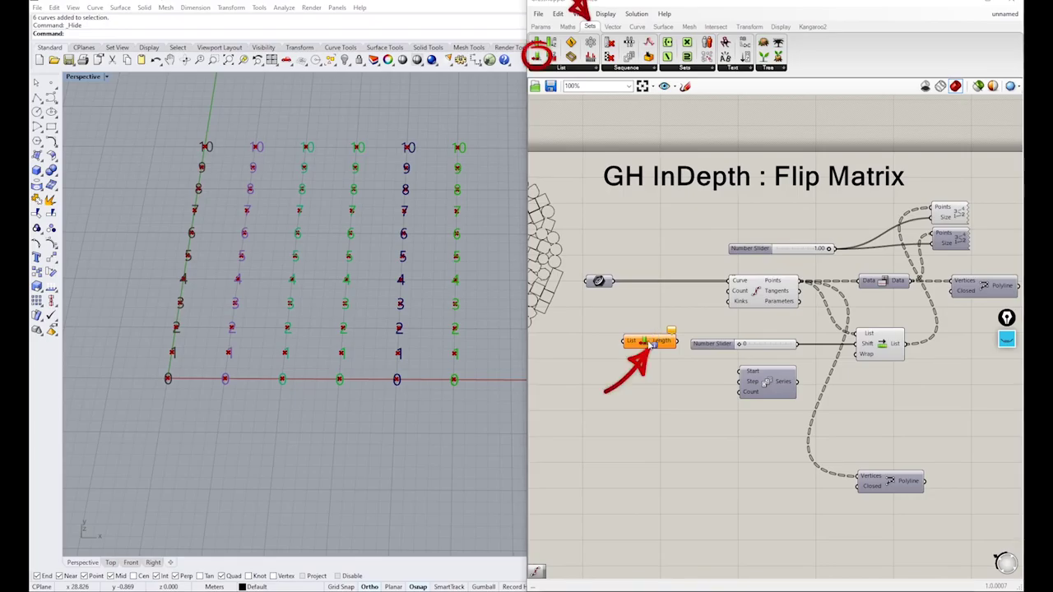
pyautogui.moveTo(649, 345); pyautogui.dragTo(647, 350)
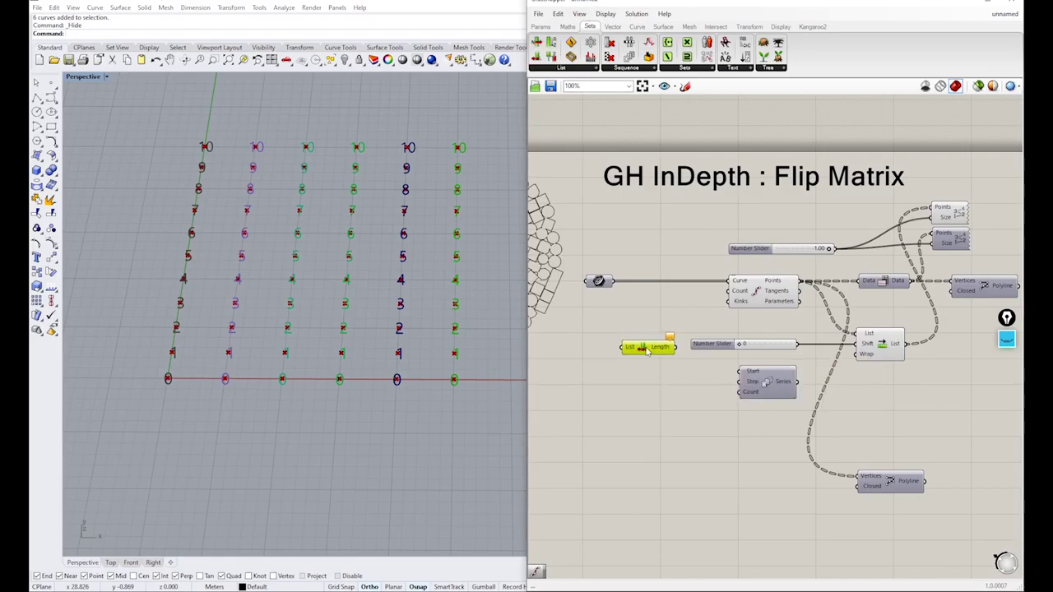
pyautogui.moveTo(609, 282); pyautogui.dragTo(740, 392)
pyautogui.moveTo(654, 352); pyautogui.dragTo(701, 398)
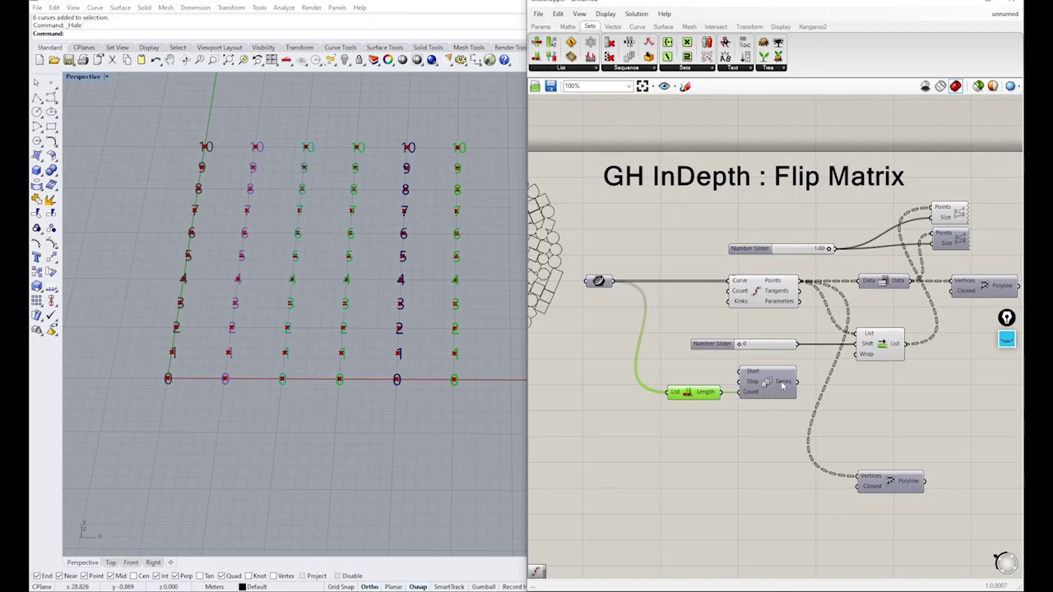
# Graft the Series output and connect it to the Shift input of Shift List in place of the slider
pyautogui.moveTo(782, 387)
pyautogui.moveTo(784, 384); pyautogui.dragTo(695, 386, button='right')
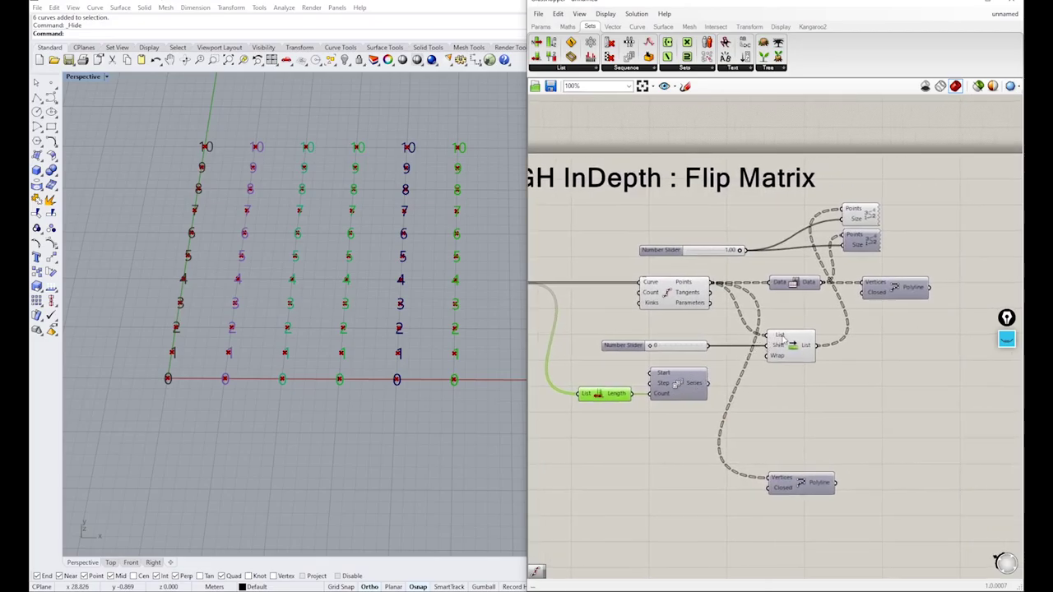
pyautogui.moveTo(783, 338)
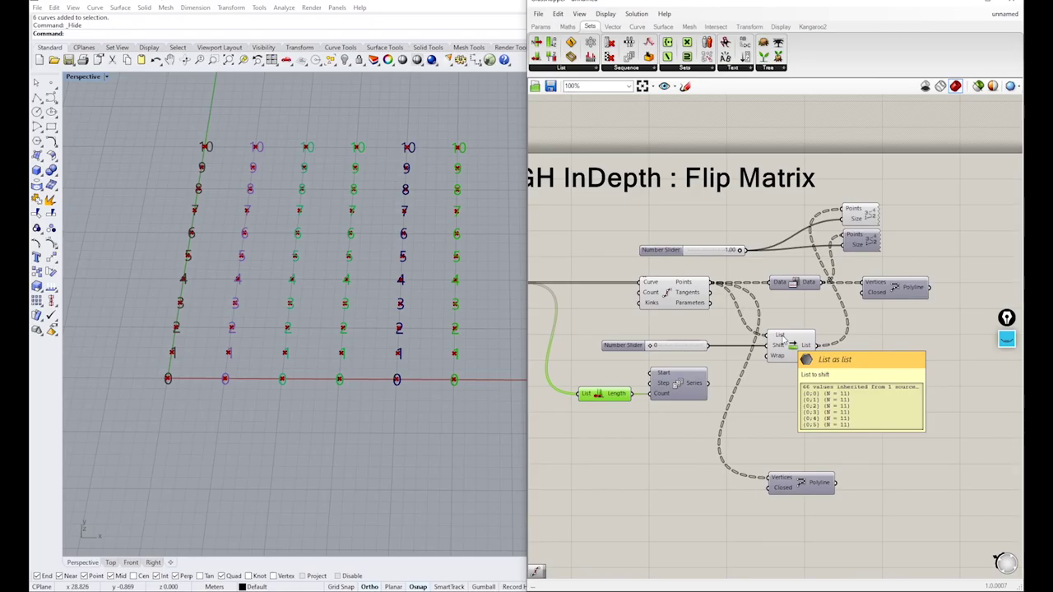
pyautogui.moveTo(696, 392)
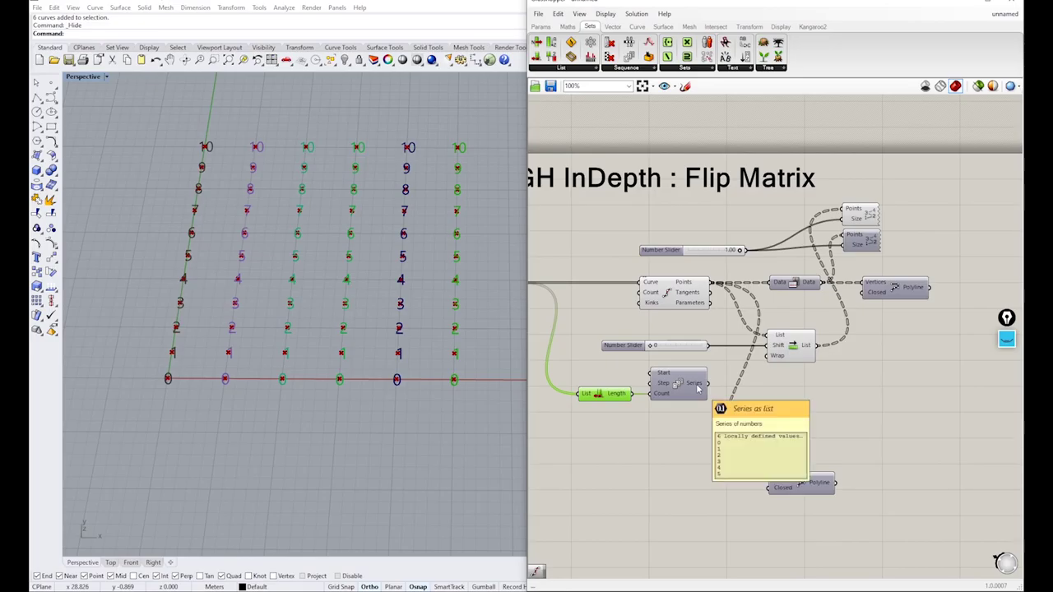
pyautogui.rightClick(696, 391)
pyautogui.click(712, 428)
pyautogui.moveTo(710, 384); pyautogui.dragTo(768, 349)
# Move the flipped PolyLine and both Point List components further away from Flip Matrix and Shift List
pyautogui.moveTo(790, 390); pyautogui.dragTo(700, 412, button='right')
pyautogui.moveTo(810, 316); pyautogui.dragTo(895, 311)
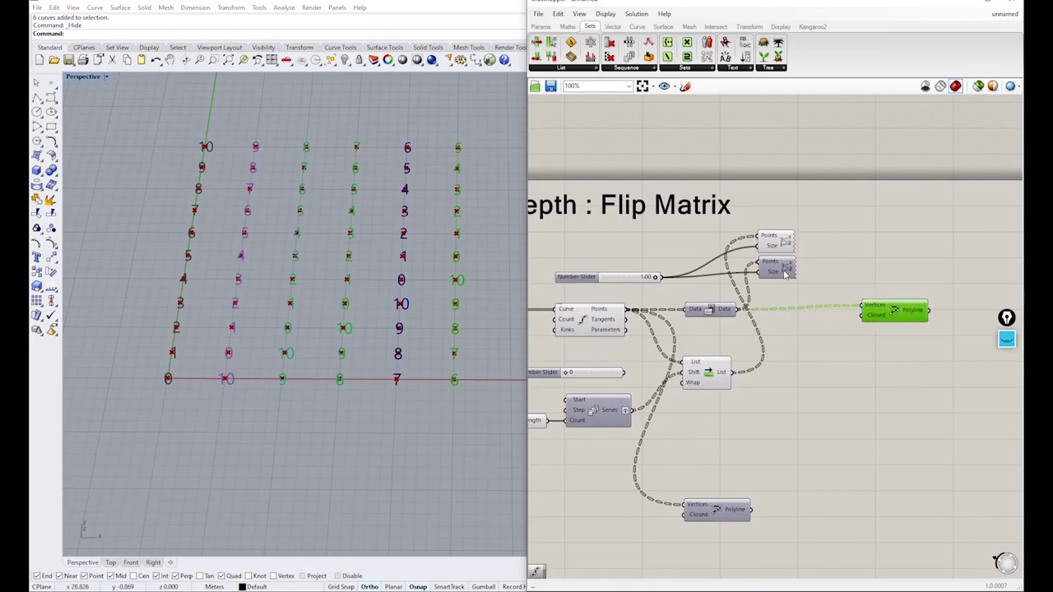
pyautogui.moveTo(782, 268); pyautogui.dragTo(809, 268)
pyautogui.click(799, 240)
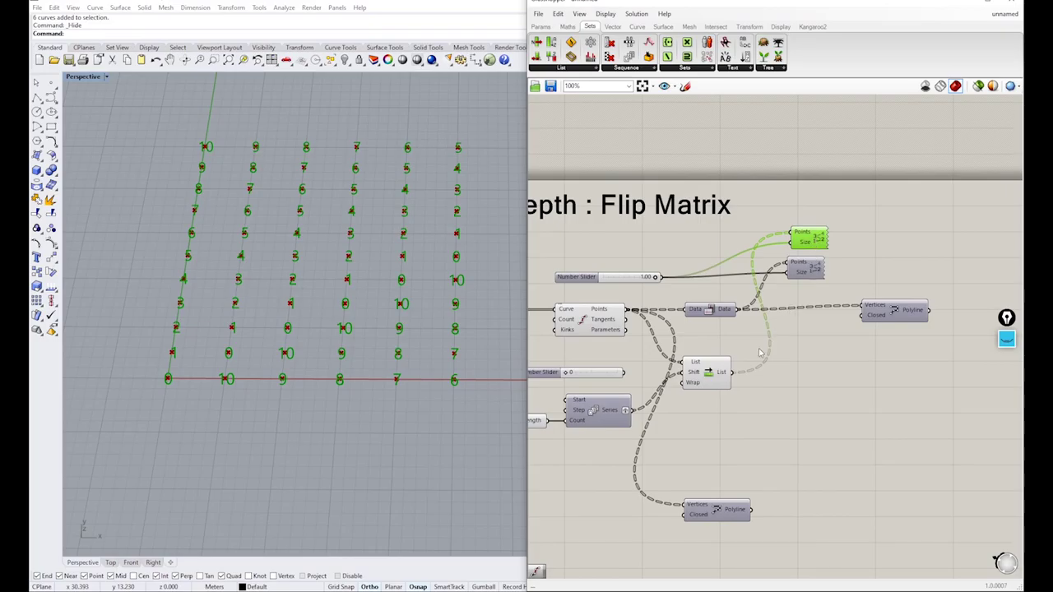
# Duplicate the flipped PolyLine, connect the Shift List output to the copy's Vertices, and turn on its preview
pyautogui.moveTo(727, 376); pyautogui.dragTo(668, 386, button='right')
pyautogui.moveTo(841, 324); pyautogui.dragTo(807, 386)
pyautogui.moveTo(671, 383); pyautogui.dragTo(792, 390)
pyautogui.middleClick(793, 390)
pyautogui.click(786, 447)
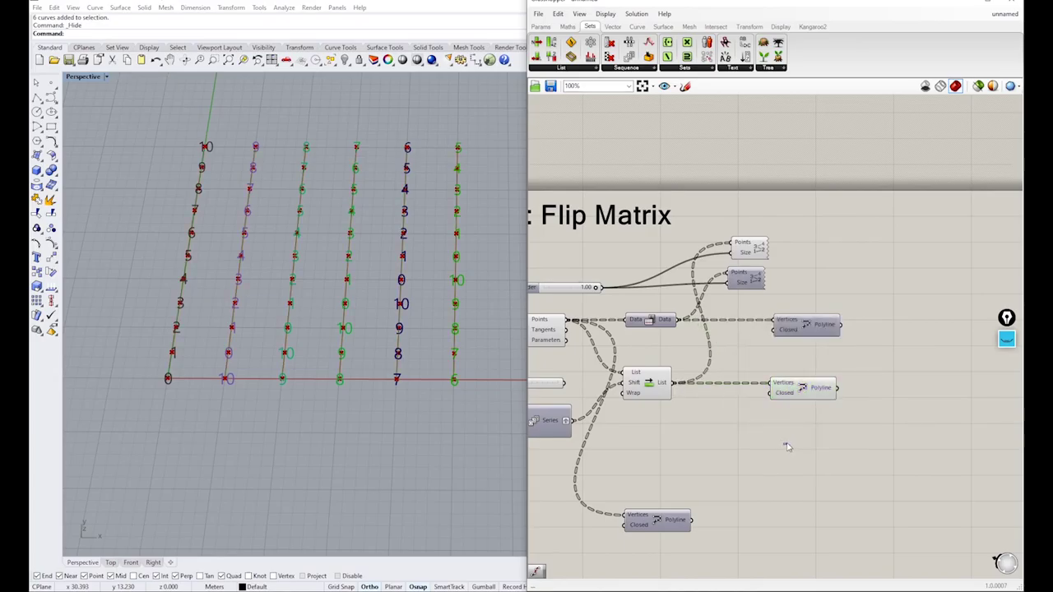
# Insert a copy of Flip Matrix between the Shift List output and the new PolyLine's Vertices input
pyautogui.click(648, 382)
pyautogui.moveTo(659, 321); pyautogui.dragTo(721, 364)
pyautogui.moveTo(800, 388); pyautogui.dragTo(821, 387)
pyautogui.moveTo(728, 369); pyautogui.dragTo(794, 383)
pyautogui.click(785, 422)
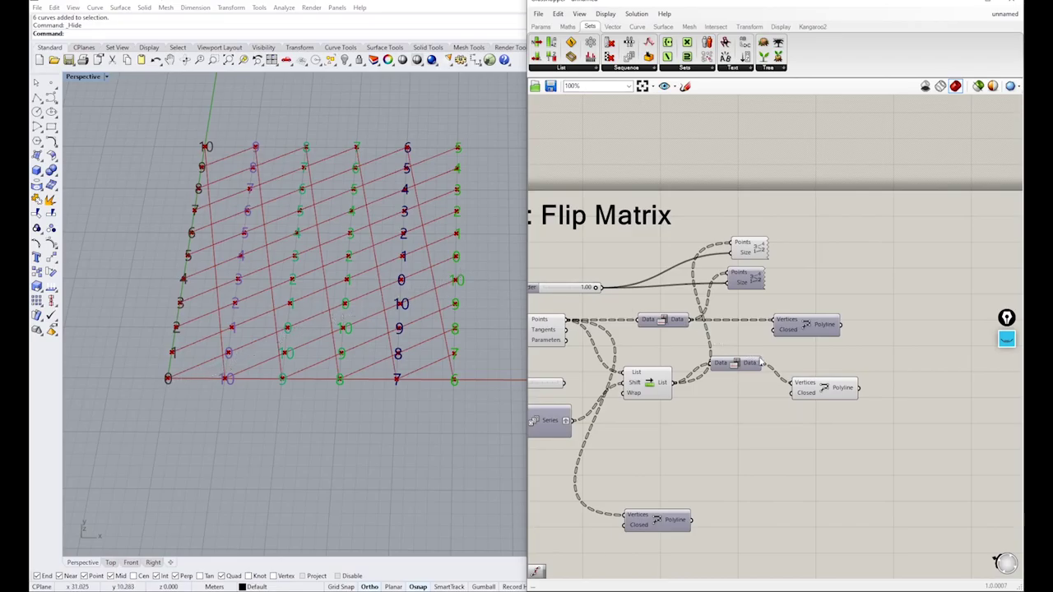
# Move the upper Point List higher and connect the second Flip Matrix output to its Points input
pyautogui.moveTo(761, 255); pyautogui.dragTo(760, 233)
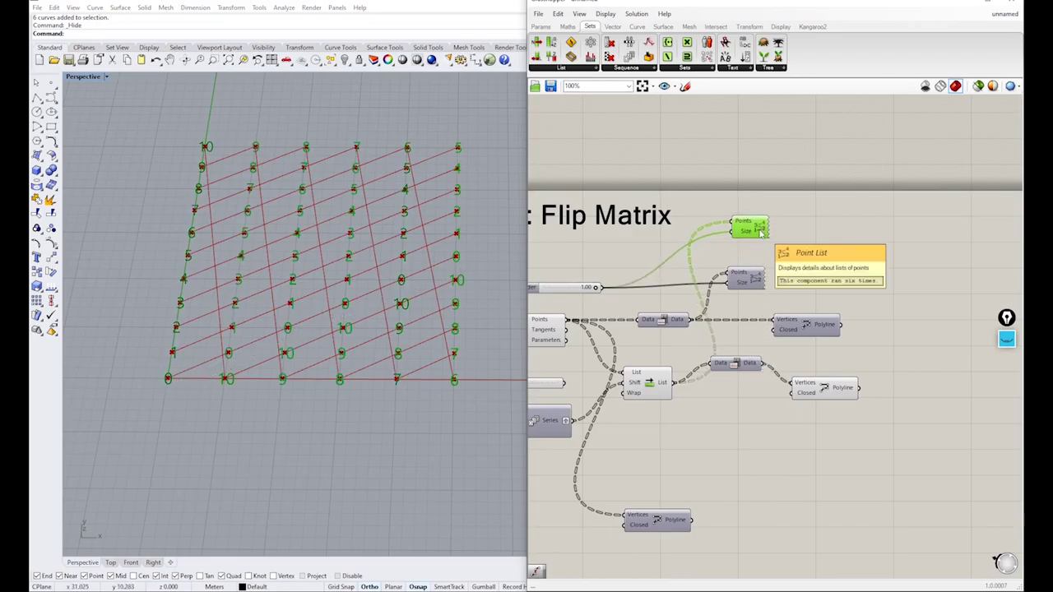
pyautogui.moveTo(764, 363); pyautogui.dragTo(736, 226)
pyautogui.click(836, 259)
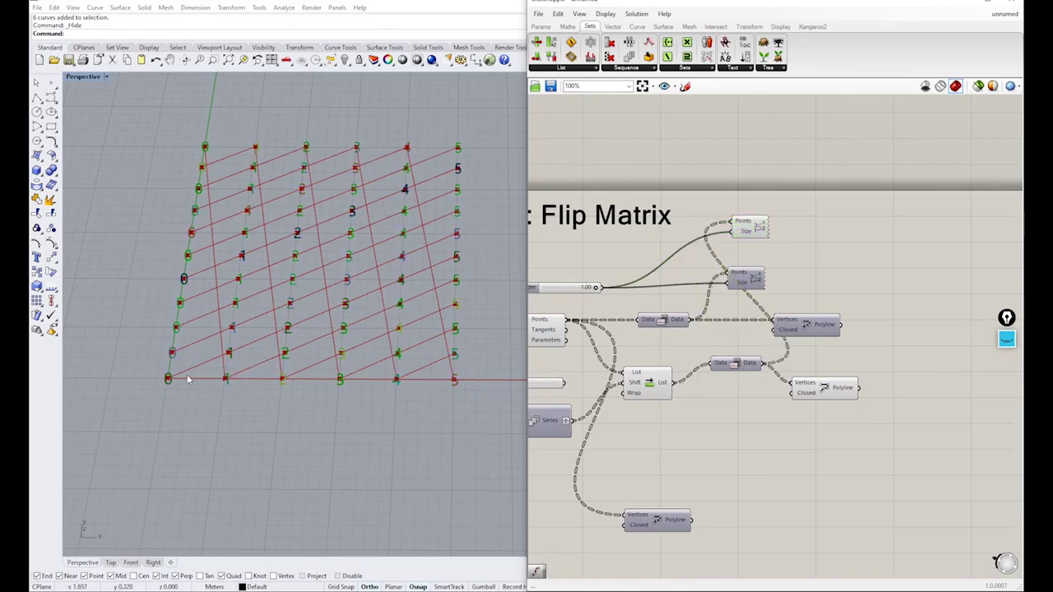
pyautogui.moveTo(187, 379); pyautogui.dragTo(196, 387, button='right')
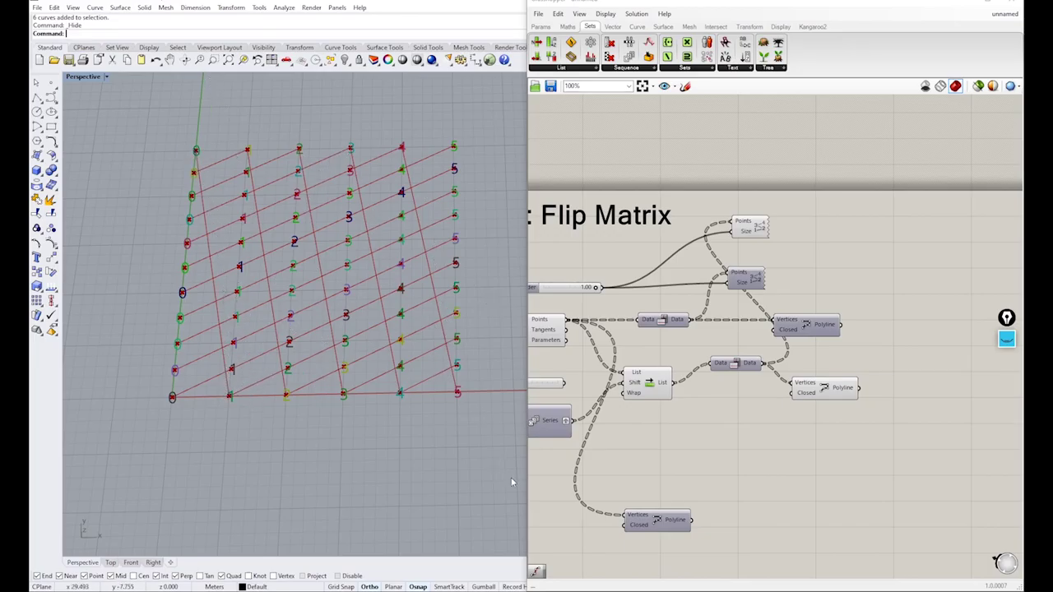
# Move the Shift List component closer to the second Flip Matrix, lining it up in the same row
pyautogui.moveTo(847, 418); pyautogui.dragTo(916, 375, button='right')
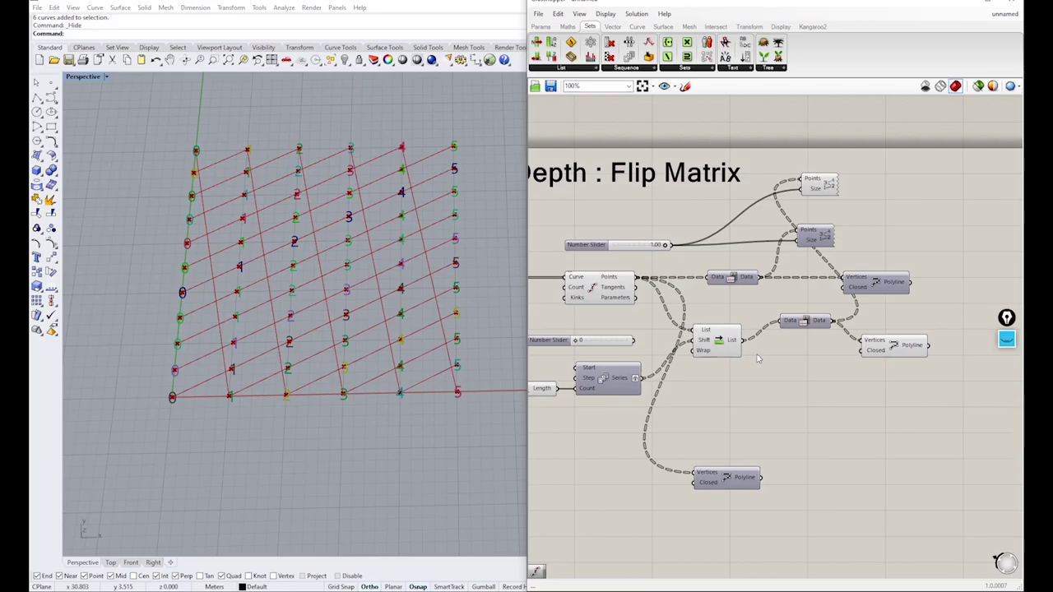
pyautogui.moveTo(746, 333); pyautogui.dragTo(773, 324, button='right')
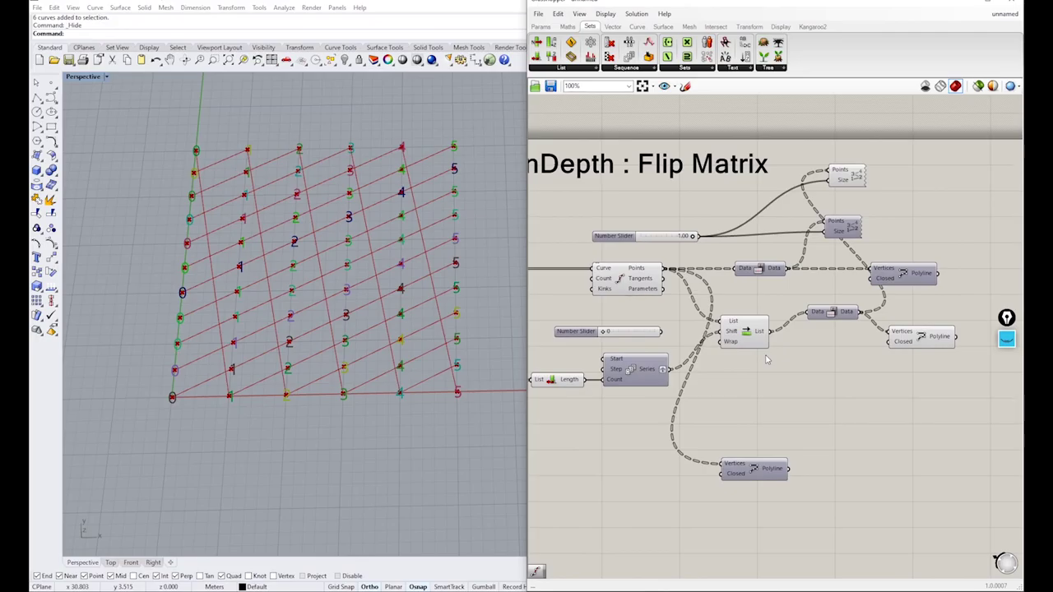
pyautogui.moveTo(748, 333); pyautogui.dragTo(766, 315)
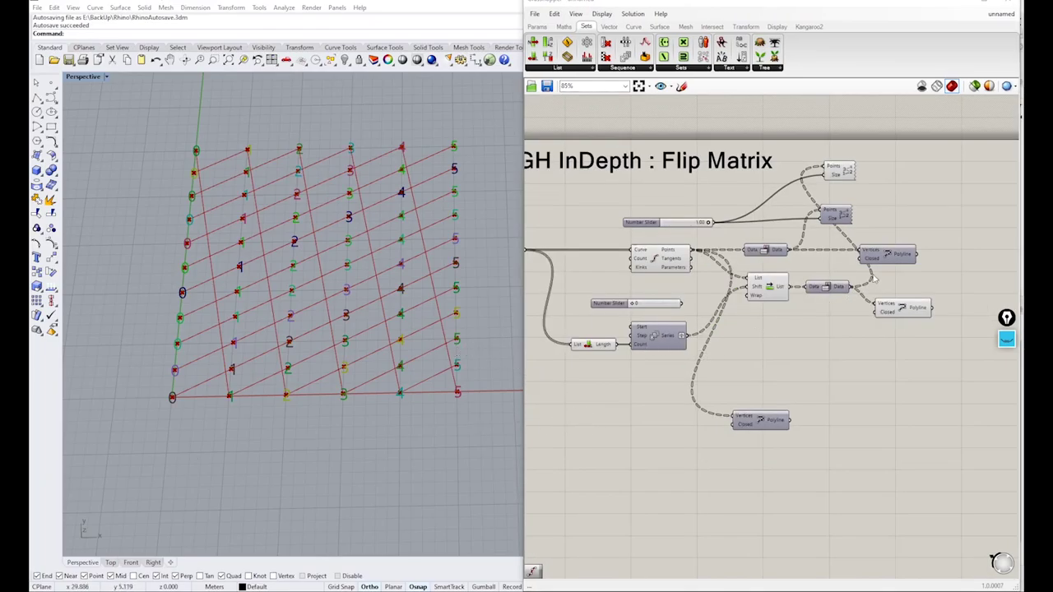
pyautogui.keyDown('shift'); pyautogui.moveTo(268, 337); pyautogui.dragTo(231, 348, button='right'); pyautogui.keyUp('shift')
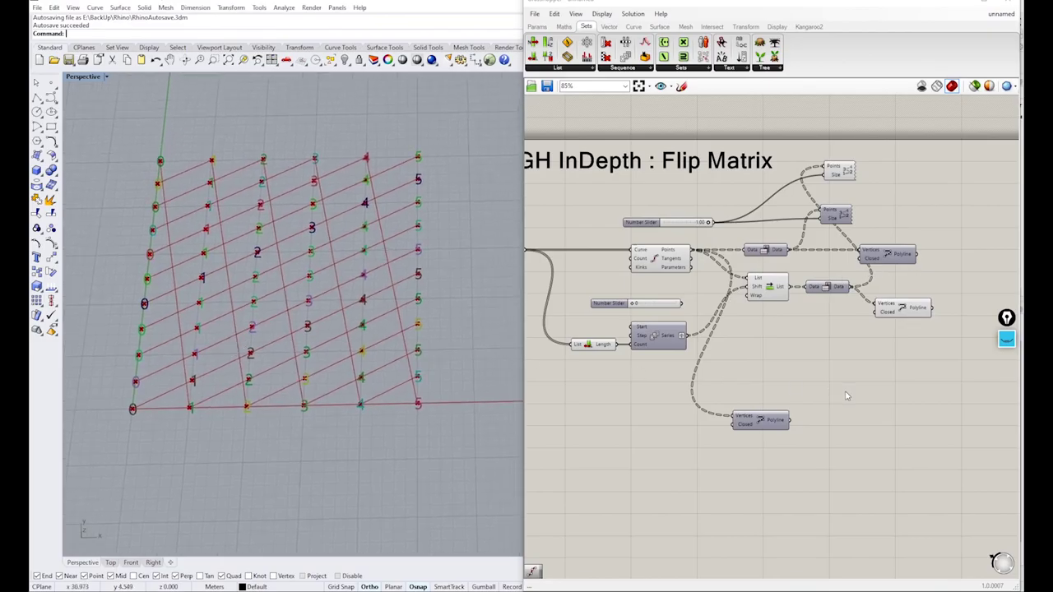
# Add a Circle component below the existing definition and turn off the preview of all the earlier components
pyautogui.scroll(-3, 845, 393)
pyautogui.moveTo(846, 393); pyautogui.dragTo(736, 305, button='right')
pyautogui.scroll(2, 786, 282)
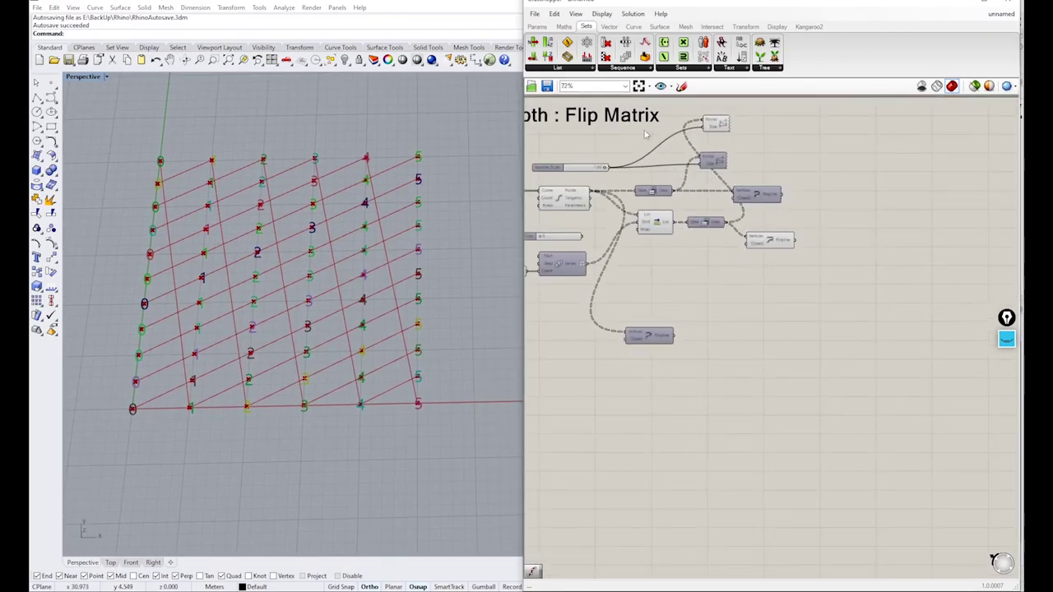
pyautogui.click(634, 26)
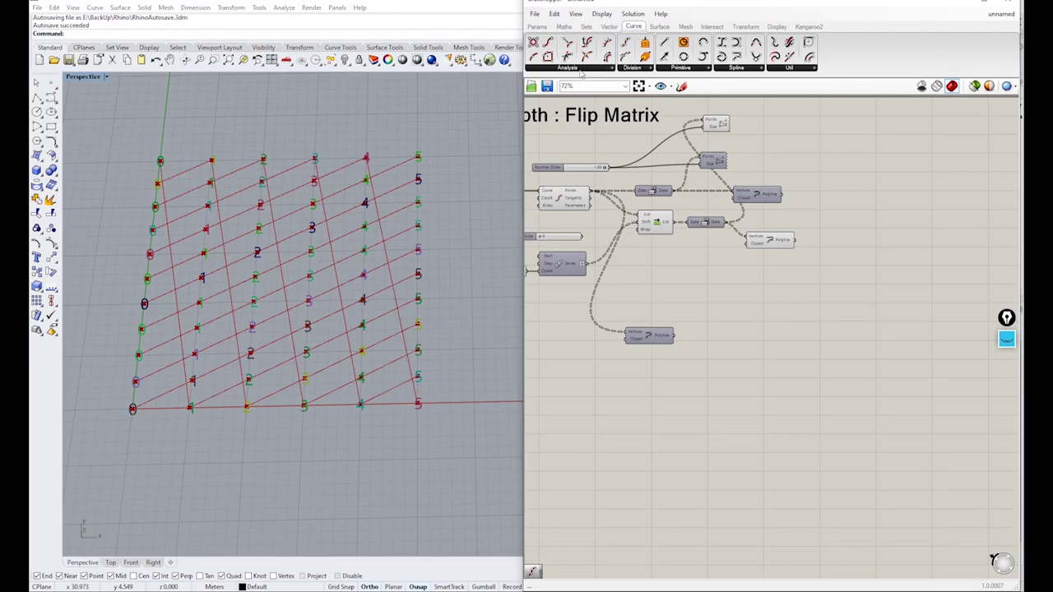
pyautogui.moveTo(684, 42); pyautogui.dragTo(681, 434)
pyautogui.scroll(-2, 681, 434)
pyautogui.moveTo(874, 360); pyautogui.dragTo(594, 175)
pyautogui.middleClick(594, 175)
pyautogui.click(623, 156)
pyautogui.scroll(3, 780, 404)
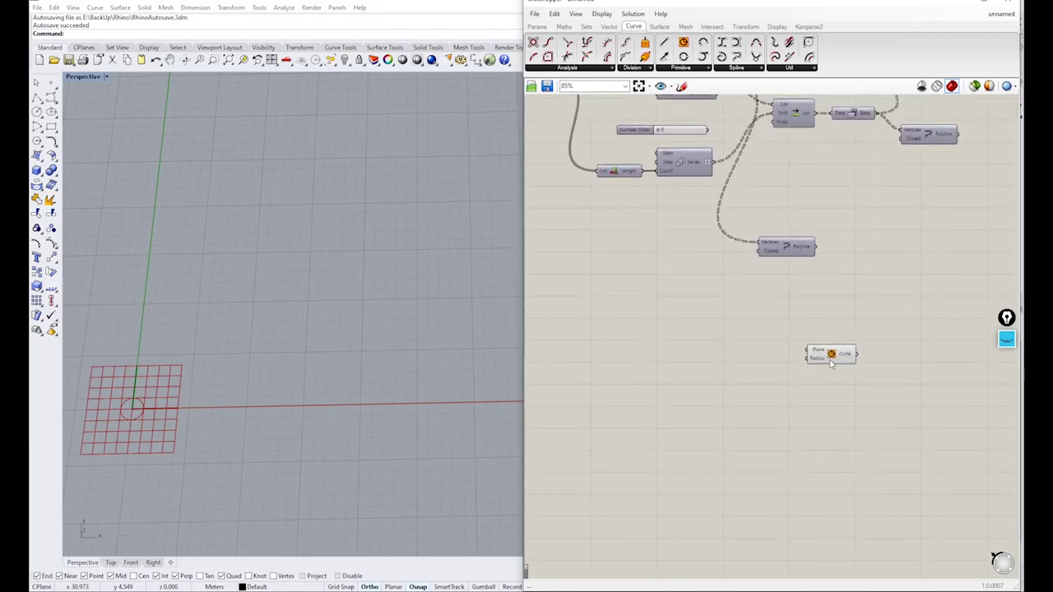
# Add a number slider with value 10 and connect it to the Circle's Radius input
pyautogui.moveTo(832, 354); pyautogui.dragTo(695, 354)
pyautogui.doubleClick(626, 410)
pyautogui.write('10')
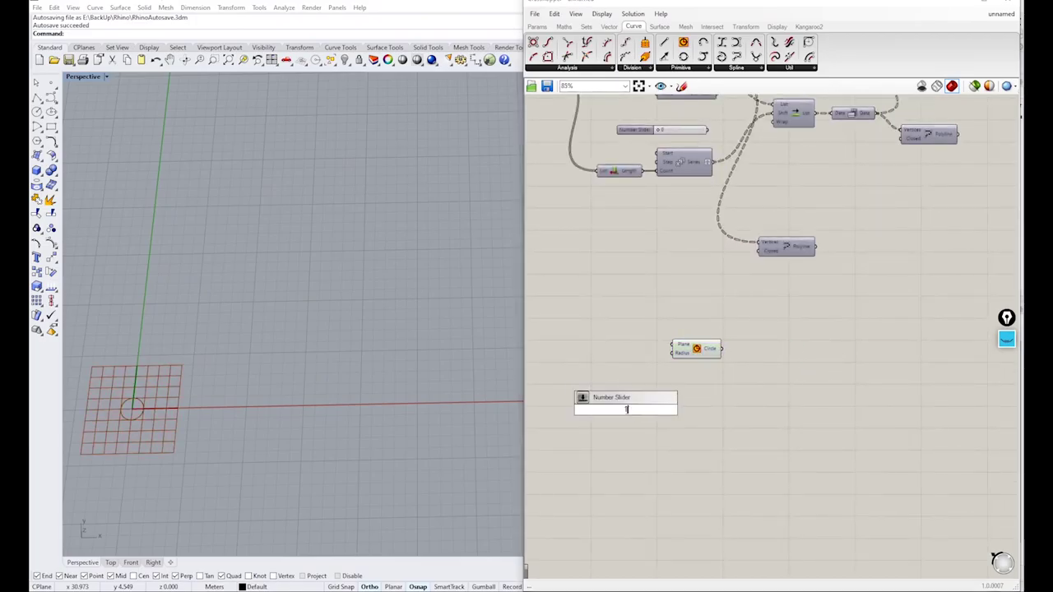
pyautogui.press('Return')
pyautogui.moveTo(624, 409); pyautogui.dragTo(713, 364)
pyautogui.click(714, 350)
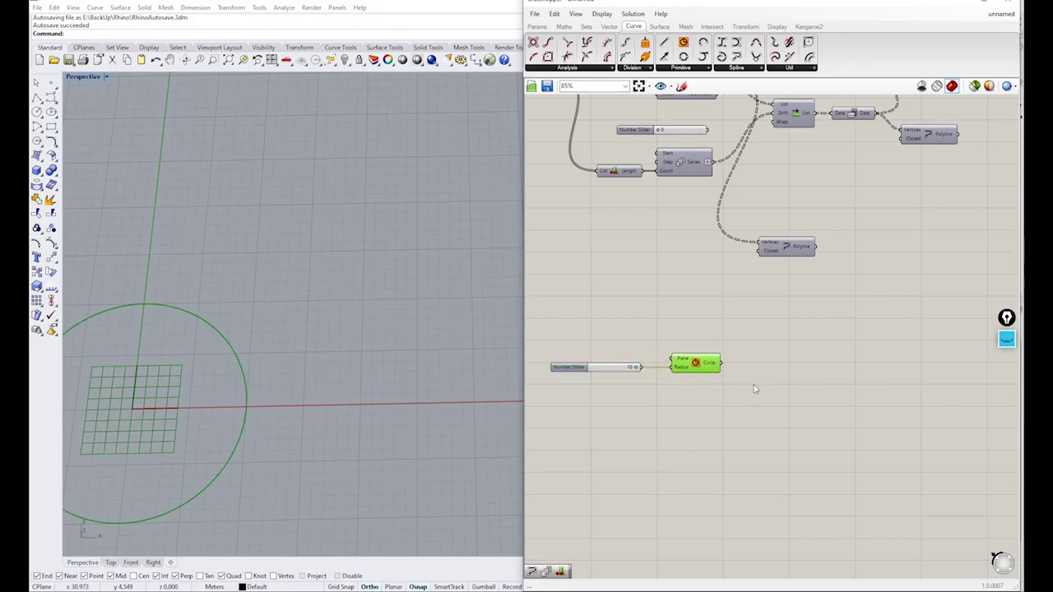
pyautogui.click(758, 389)
pyautogui.moveTo(721, 410); pyautogui.dragTo(616, 337)
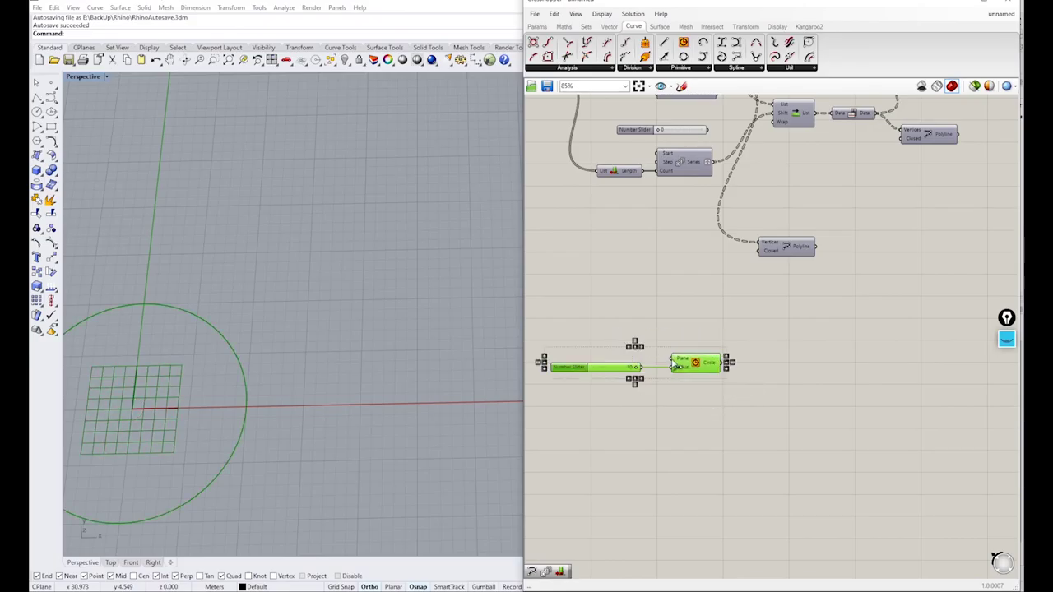
pyautogui.hotkey('ctrl', 'g')
# Add a Move component and connect the Circle output to its Geometry input
pyautogui.doubleClick(777, 426)
pyautogui.write('move')
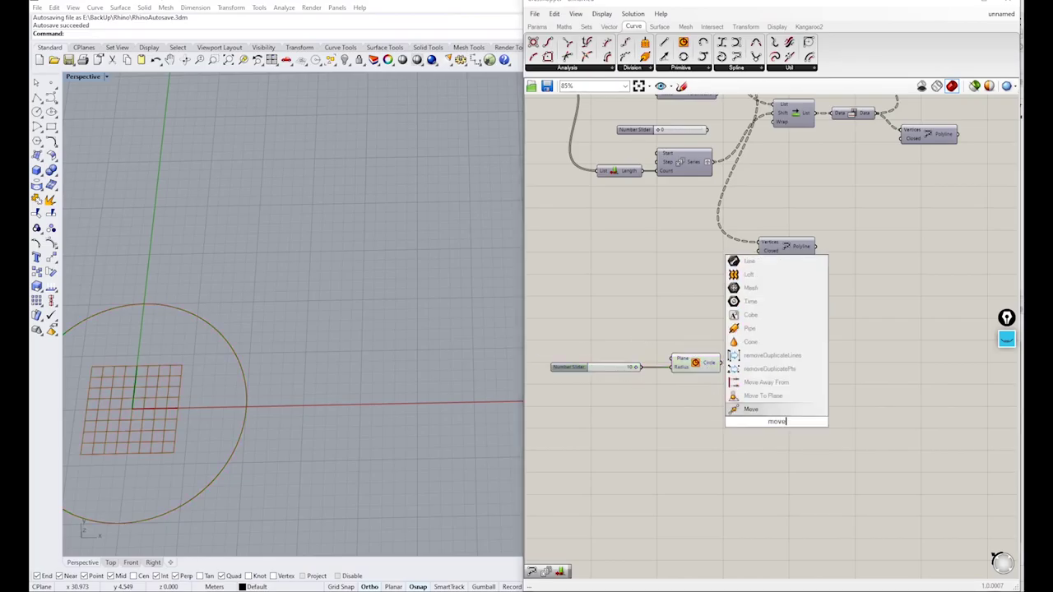
pyautogui.press('Return')
pyautogui.moveTo(720, 363); pyautogui.dragTo(815, 370)
# Add a Unit Z vector component below the Circle component
pyautogui.doubleClick(702, 427)
pyautogui.write('x')
pyautogui.click(694, 413)
pyautogui.moveTo(700, 425)
pyautogui.mouseDown()
pyautogui.moveTo(717, 420)
pyautogui.moveTo(706, 409)
pyautogui.mouseUp()
# Add a slider with value 20 as the Unit Z factor and connect the unit vector to Move's Motion input
pyautogui.doubleClick(615, 422)
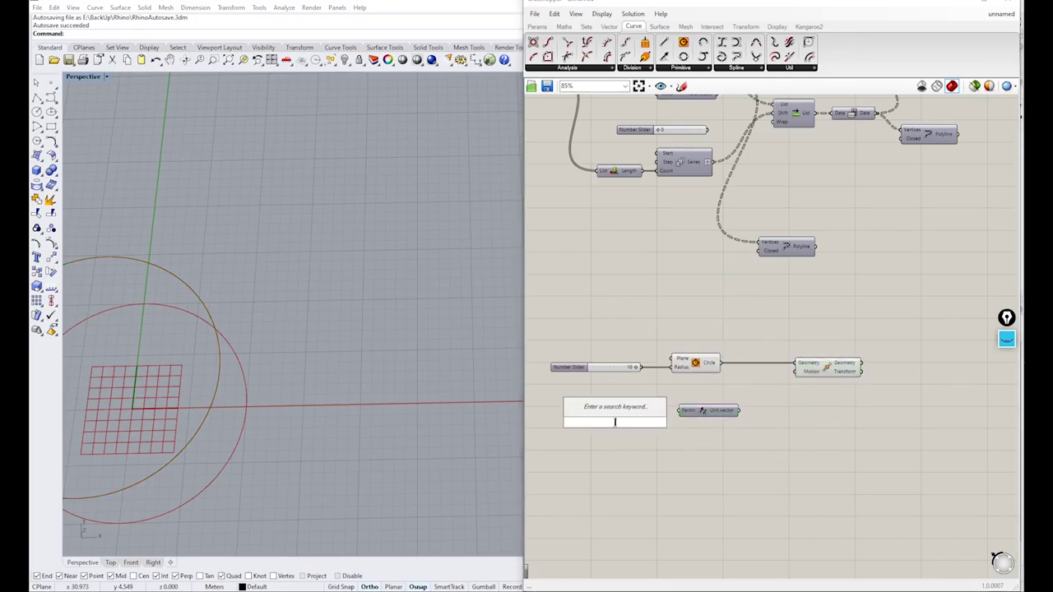
pyautogui.write('20')
pyautogui.press('Return')
pyautogui.moveTo(660, 422); pyautogui.dragTo(795, 372)
pyautogui.hotkey('ctrl', 'z')
pyautogui.moveTo(827, 367); pyautogui.dragTo(807, 368)
pyautogui.scroll(-10, 185, 367)
pyautogui.moveTo(186, 366); pyautogui.dragTo(186, 282, button='right')
pyautogui.keyDown('shift'); pyautogui.moveTo(186, 281); pyautogui.dragTo(329, 319, button='right'); pyautogui.keyUp('shift')
pyautogui.scroll(9, 328, 286)
pyautogui.click(829, 441)
pyautogui.moveTo(810, 367); pyautogui.dragTo(803, 367)
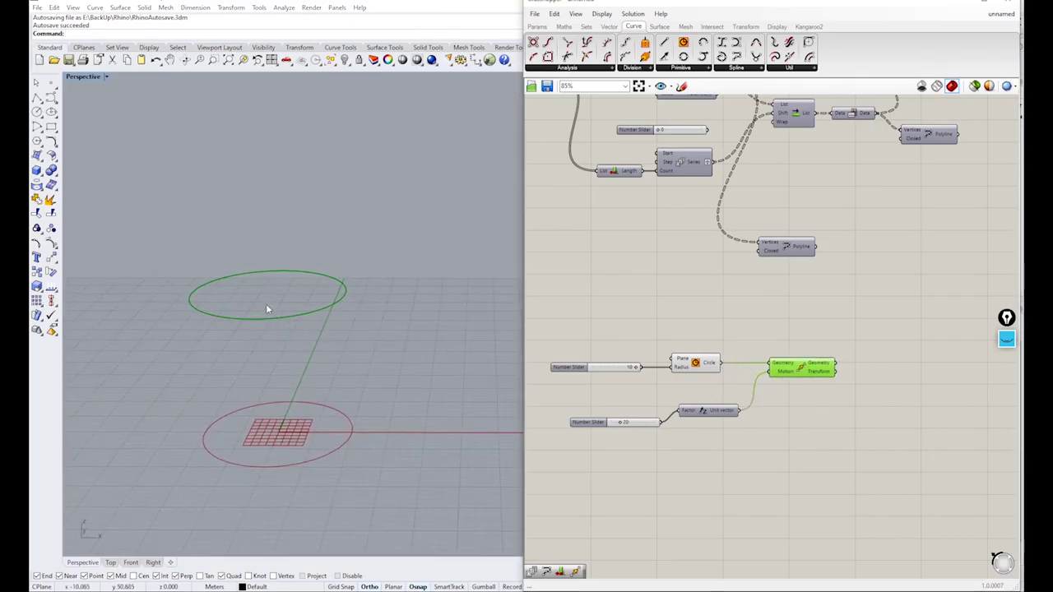
# Add a Divide Curve component for the Circle output and a copy of it for the moved circle from Move
pyautogui.moveTo(876, 369); pyautogui.dragTo(835, 355, button='right')
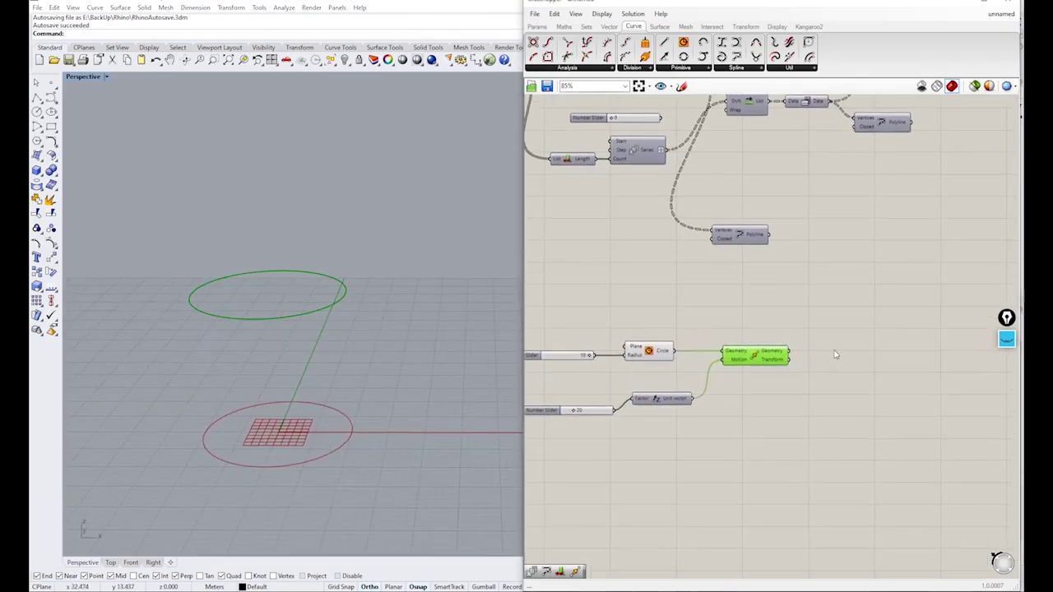
pyautogui.doubleClick(835, 355)
pyautogui.write('div')
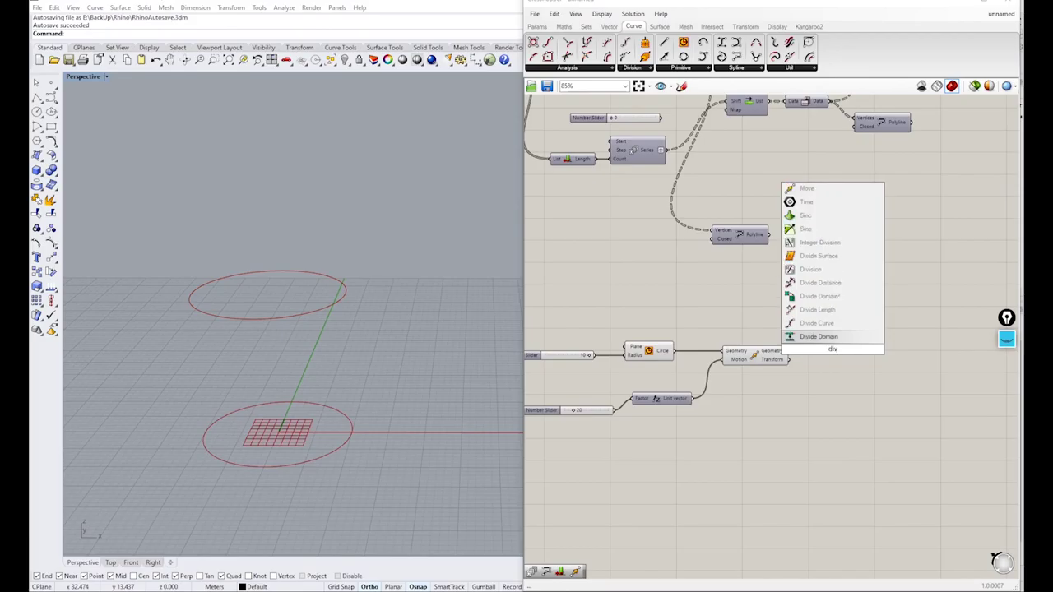
pyautogui.click(817, 323)
pyautogui.moveTo(834, 358); pyautogui.dragTo(847, 327)
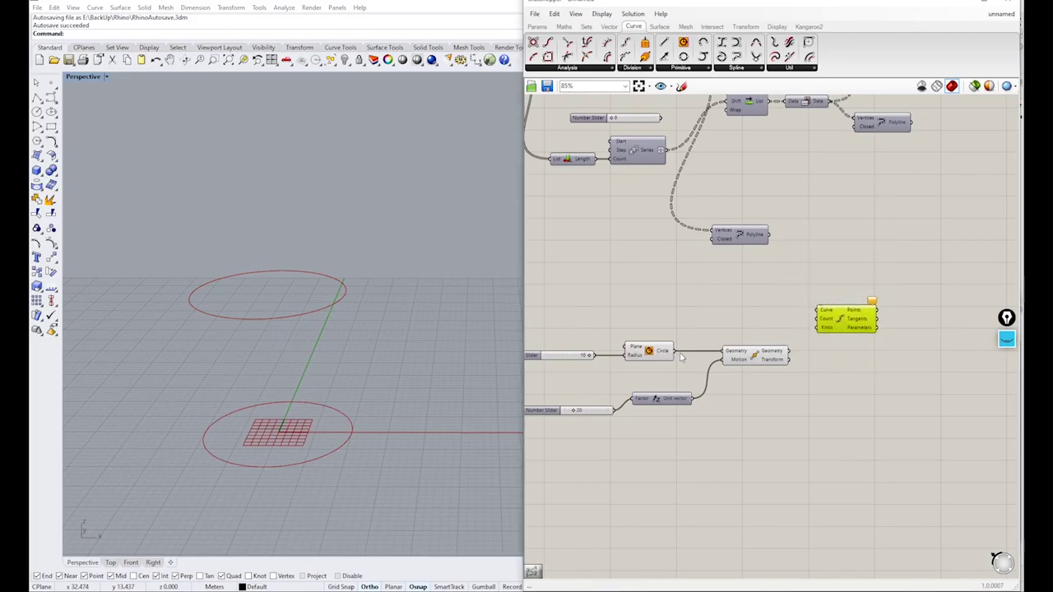
pyautogui.moveTo(675, 352); pyautogui.dragTo(860, 398)
pyautogui.moveTo(790, 352); pyautogui.dragTo(831, 386)
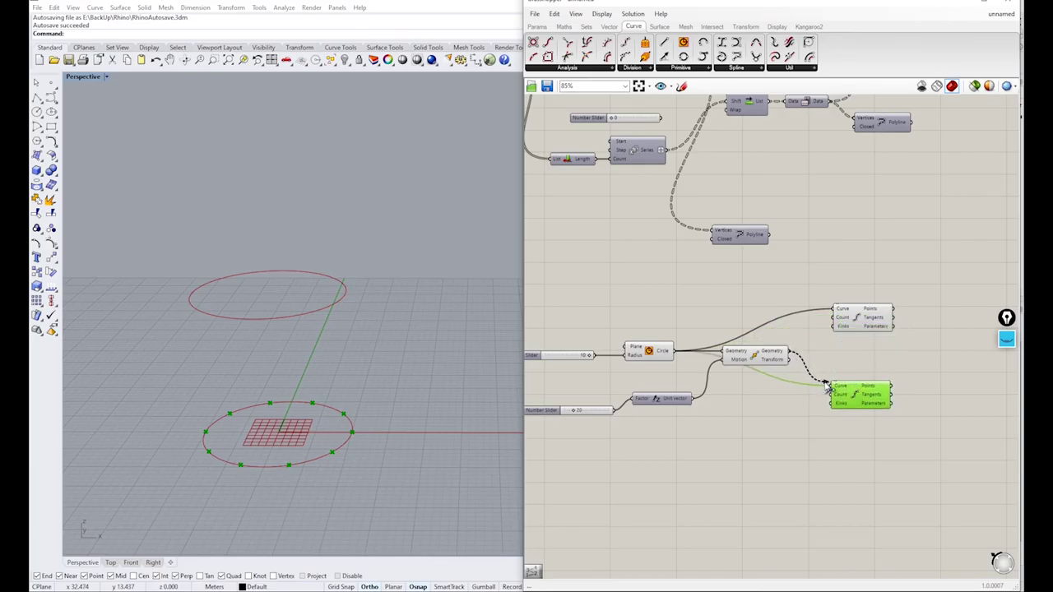
# Add a number slider with value 8 and connect it to the Count input of both Divide Curve components
pyautogui.click(757, 434)
pyautogui.doubleClick(757, 434)
pyautogui.write('8')
pyautogui.press('Return')
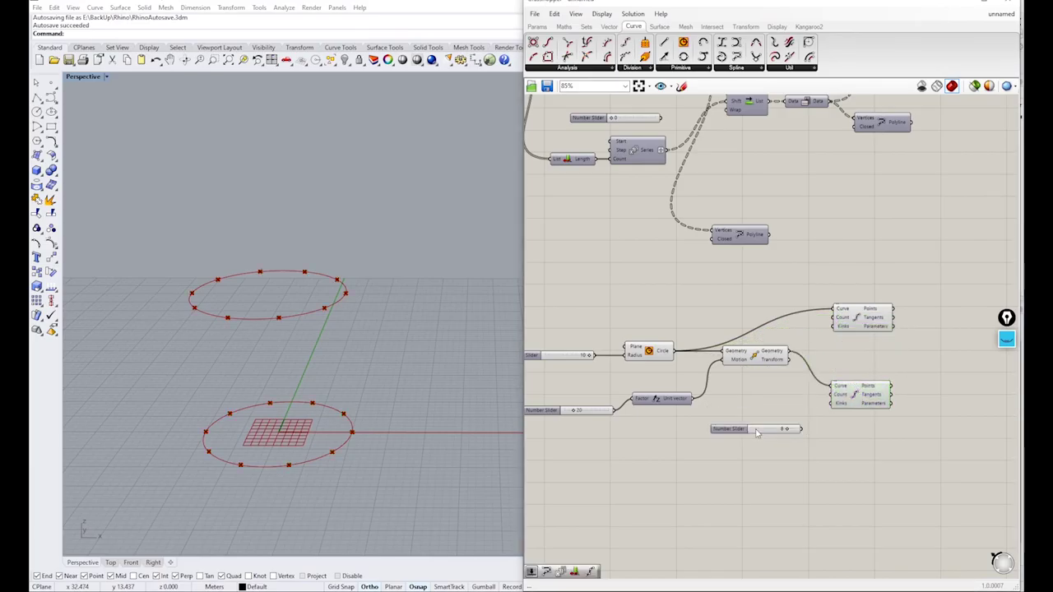
pyautogui.moveTo(799, 429); pyautogui.dragTo(831, 395)
pyautogui.moveTo(803, 429); pyautogui.dragTo(867, 341)
pyautogui.moveTo(864, 392); pyautogui.dragTo(862, 381)
# Add a Line component between the division points of the base circle and those of the moved circle
pyautogui.moveTo(913, 386); pyautogui.dragTo(822, 374, button='right')
pyautogui.doubleClick(864, 352)
pyautogui.write('line')
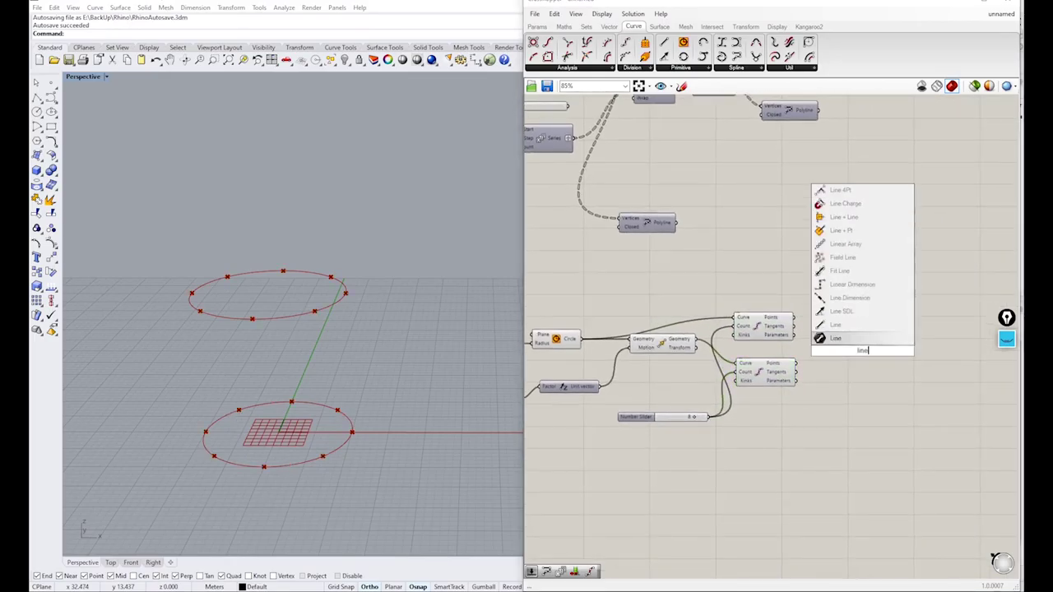
pyautogui.press('Return')
pyautogui.moveTo(794, 318); pyautogui.dragTo(852, 336)
pyautogui.moveTo(873, 338)
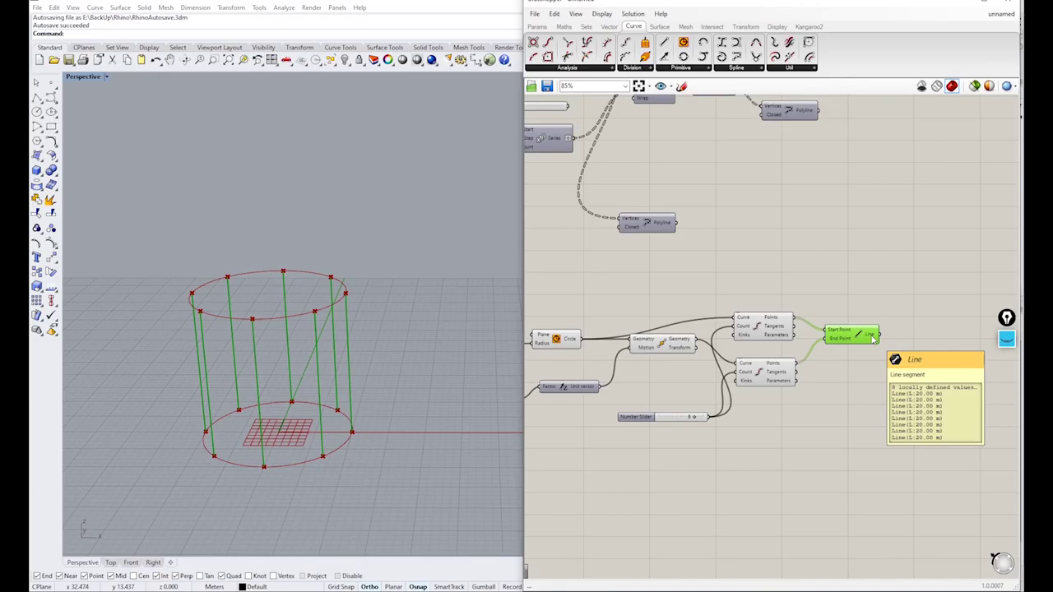
# Hide the preview of the Circle, Move and both Divide Curve components so only the lines show
pyautogui.scroll(-2, 806, 423)
pyautogui.moveTo(801, 444); pyautogui.dragTo(549, 329)
pyautogui.middleClick(564, 331)
pyautogui.click(587, 309)
pyautogui.click(793, 301)
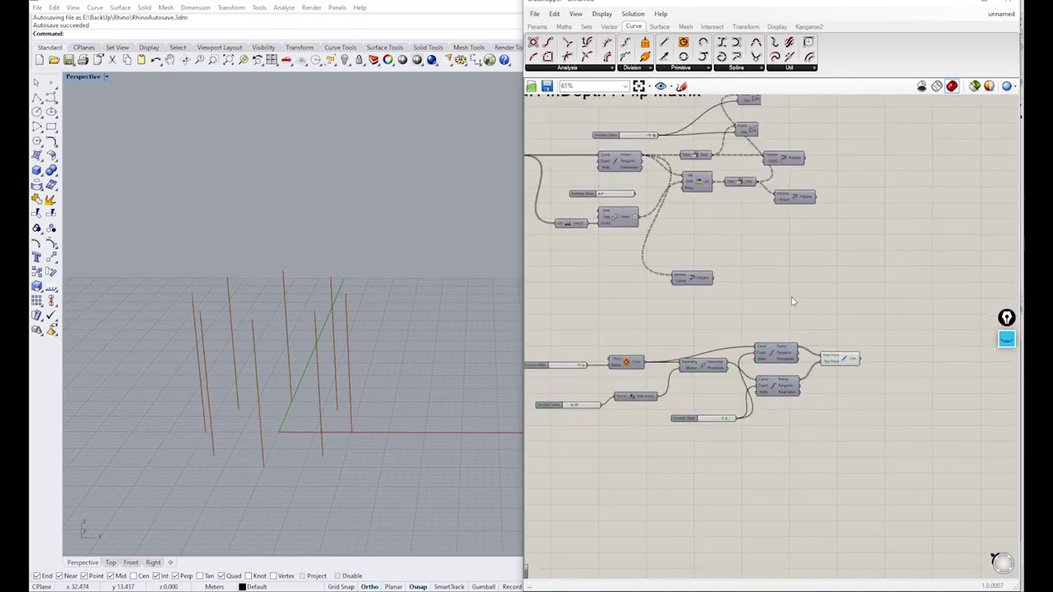
pyautogui.moveTo(854, 361); pyautogui.dragTo(745, 332, button='right')
pyautogui.scroll(3, 744, 331)
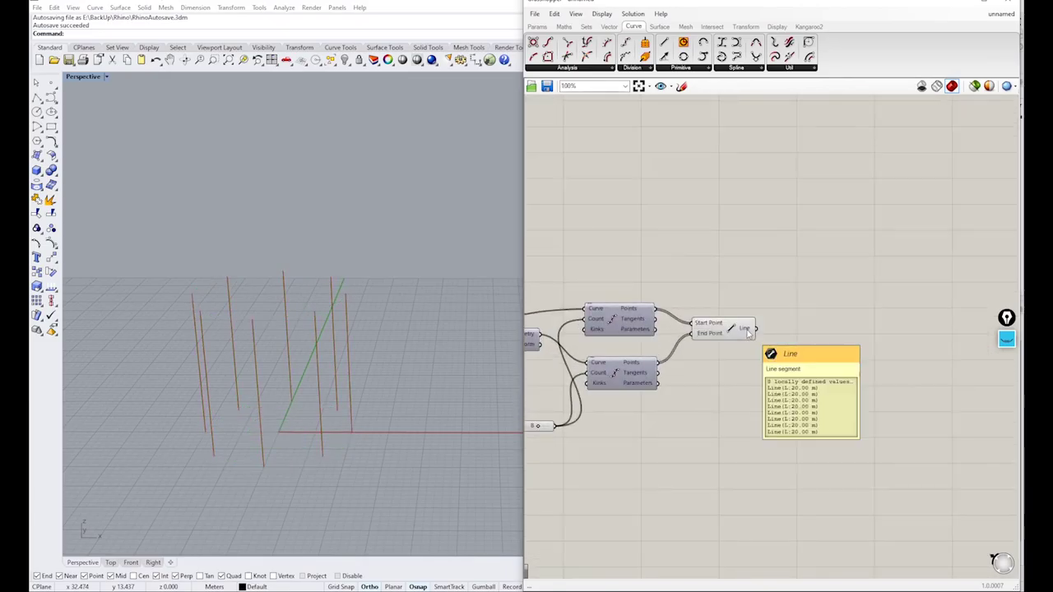
# Reposition the Line component slightly lower, midway between the two Divide Curve components
pyautogui.click(747, 333)
pyautogui.moveTo(743, 331); pyautogui.dragTo(724, 348)
pyautogui.click(729, 323)
pyautogui.moveTo(728, 338)
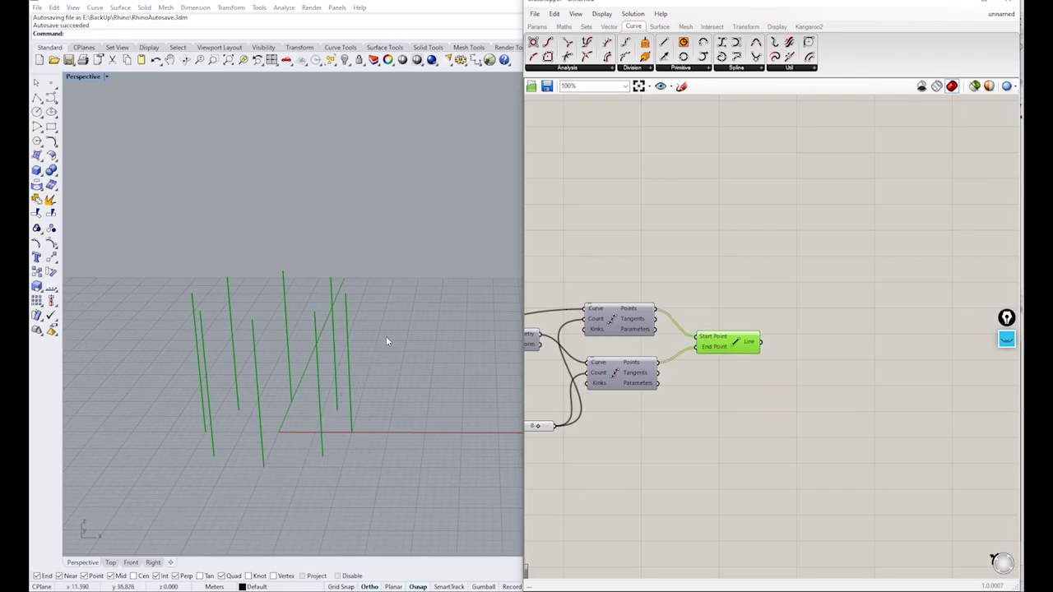
pyautogui.click(812, 356)
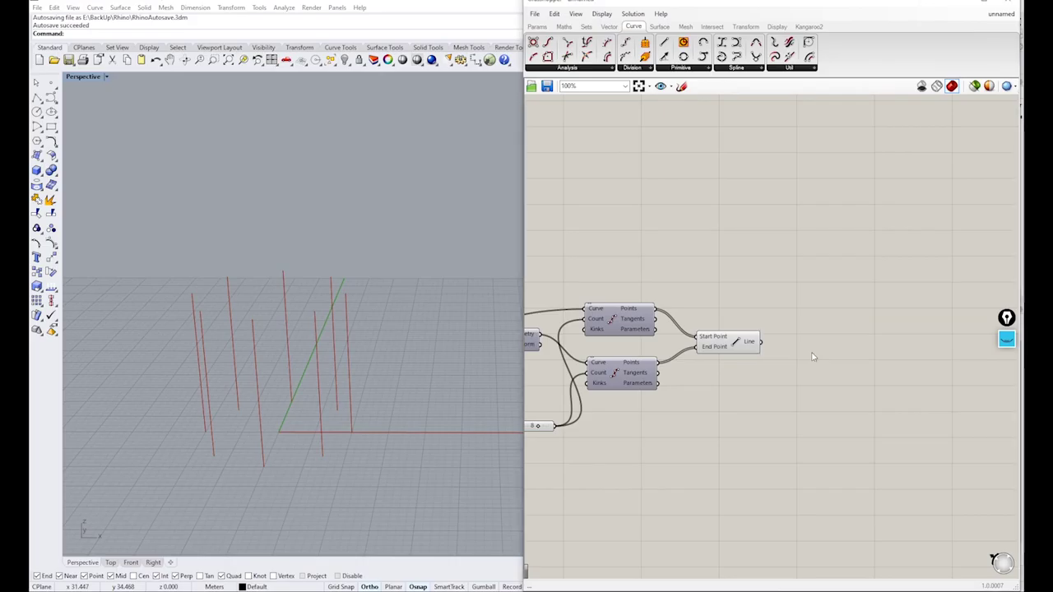
# Add another Divide Curve component and connect the Line output to its Curve input
pyautogui.doubleClick(811, 356)
pyautogui.write('div')
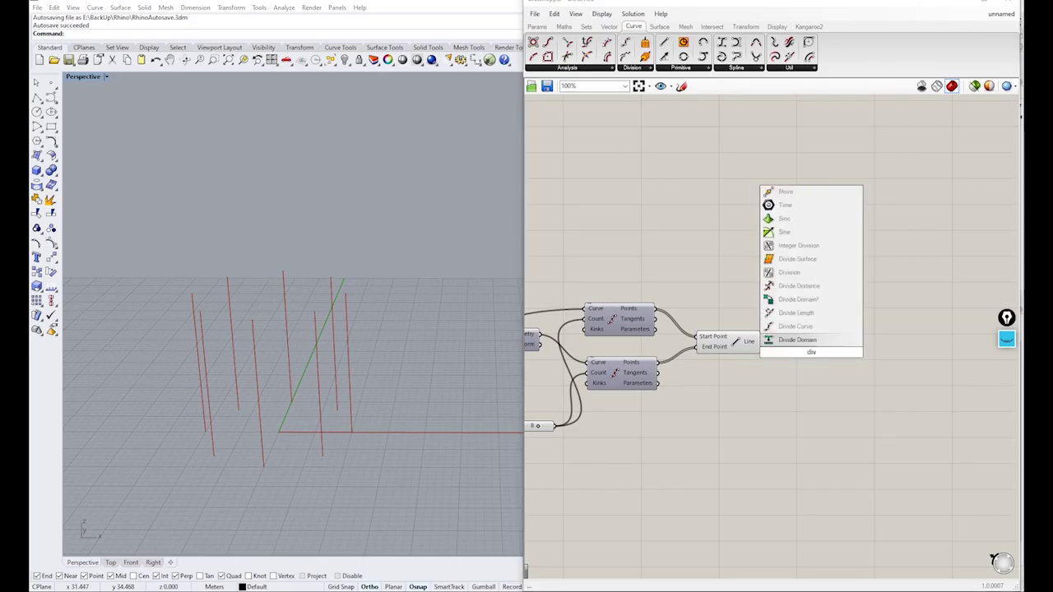
pyautogui.click(814, 327)
pyautogui.moveTo(812, 352); pyautogui.dragTo(860, 352)
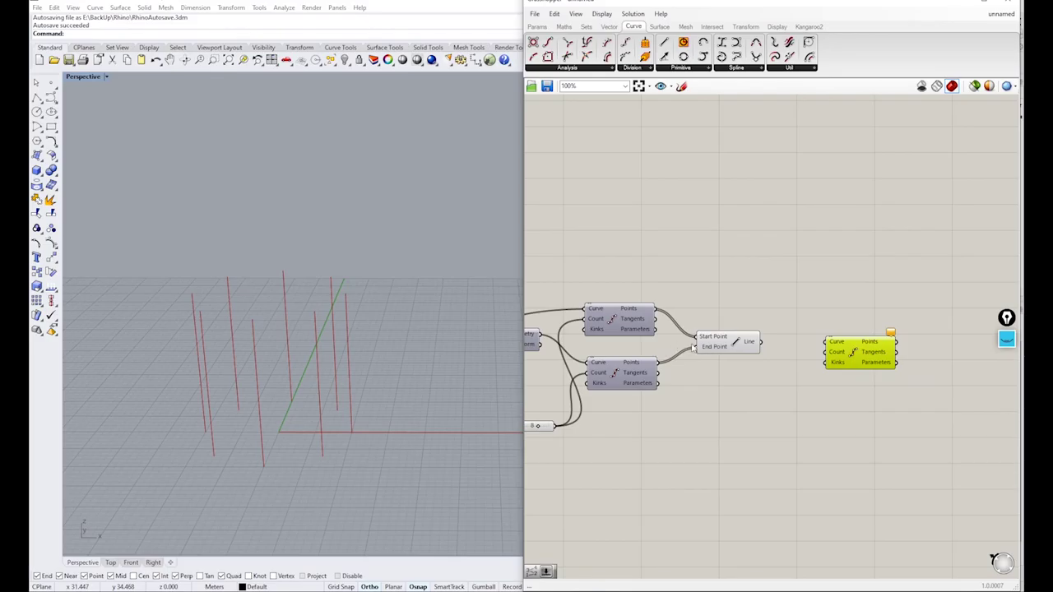
pyautogui.moveTo(755, 344); pyautogui.dragTo(820, 342)
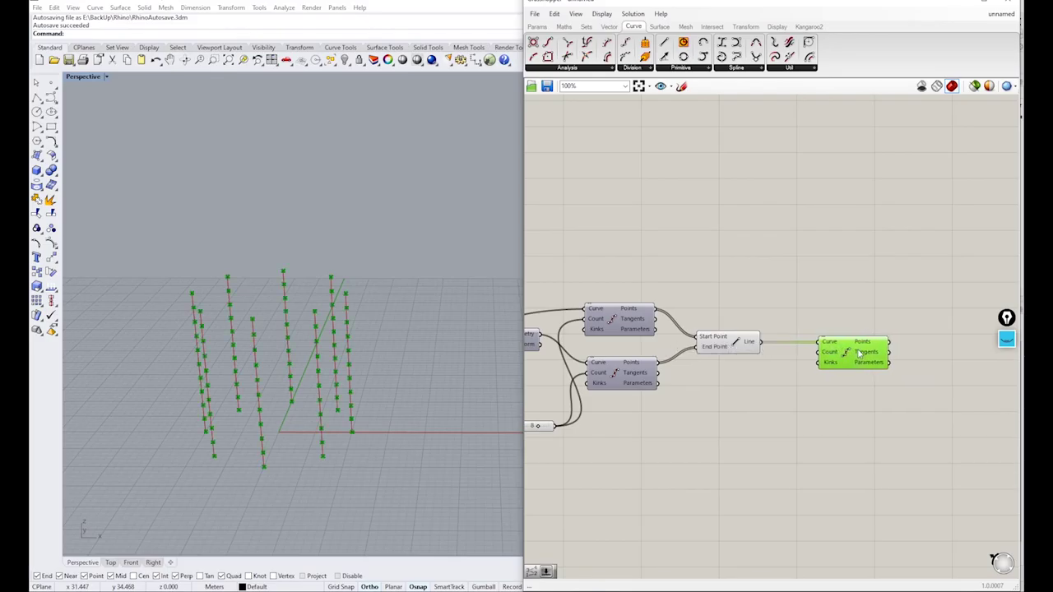
# Extend the circle division slider's range to 20 and set the division count of both circles to 20
pyautogui.doubleClick(753, 428)
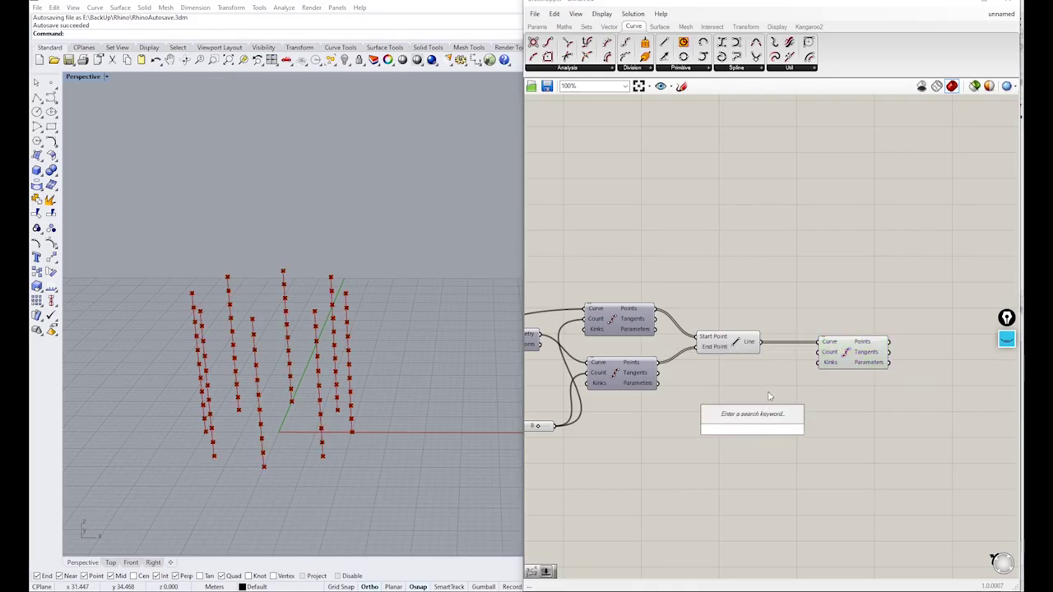
pyautogui.moveTo(617, 467); pyautogui.dragTo(707, 435, button='right')
pyautogui.doubleClick(571, 396)
pyautogui.click(594, 425)
pyautogui.write('20')
pyautogui.click(575, 497)
pyautogui.moveTo(610, 396); pyautogui.dragTo(647, 399)
pyautogui.moveTo(392, 395); pyautogui.dragTo(366, 452, button='right')
# Add a number slider with value 20 and connect it to the Count input of the lines' Divide Curve
pyautogui.moveTo(803, 390); pyautogui.dragTo(725, 375, button='right')
pyautogui.click(727, 374)
pyautogui.moveTo(792, 346); pyautogui.dragTo(745, 326, button='right')
pyautogui.moveTo(802, 293); pyautogui.dragTo(800, 293)
pyautogui.click(723, 357)
pyautogui.doubleClick(724, 357)
pyautogui.write('20')
pyautogui.press('Return')
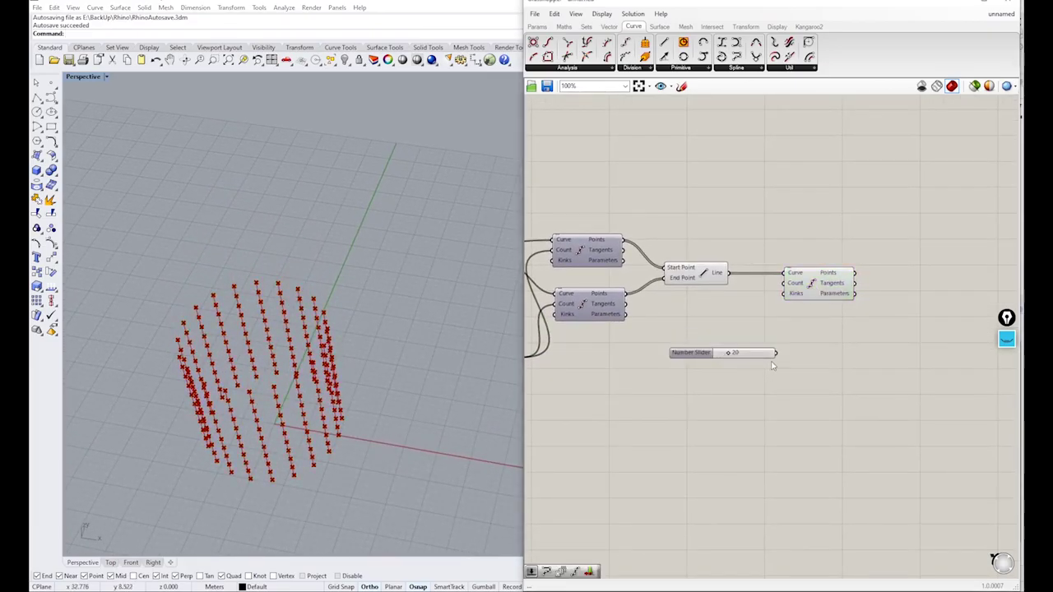
pyautogui.moveTo(776, 353); pyautogui.dragTo(784, 283)
# Increase the moved circle's height with the Unit Z factor slider and shift the lines' Divide Curve further from Line
pyautogui.moveTo(362, 412); pyautogui.dragTo(362, 345, button='right')
pyautogui.moveTo(580, 370); pyautogui.dragTo(882, 384, button='right')
pyautogui.moveTo(558, 352); pyautogui.dragTo(568, 352)
pyautogui.moveTo(896, 370); pyautogui.dragTo(468, 422, button='right')
pyautogui.moveTo(691, 350); pyautogui.dragTo(715, 350)
pyautogui.moveTo(451, 372); pyautogui.dragTo(451, 401, button='right')
pyautogui.click(821, 408)
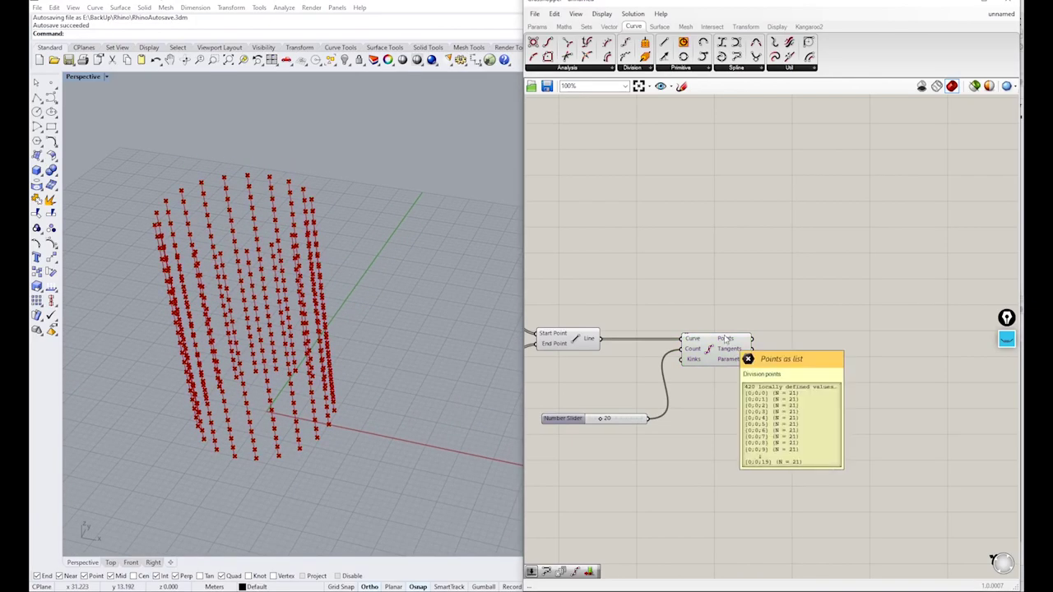
# Simplify the Points output of the lines' Divide Curve component
pyautogui.rightClick(726, 339)
pyautogui.click(744, 402)
pyautogui.moveTo(734, 340)
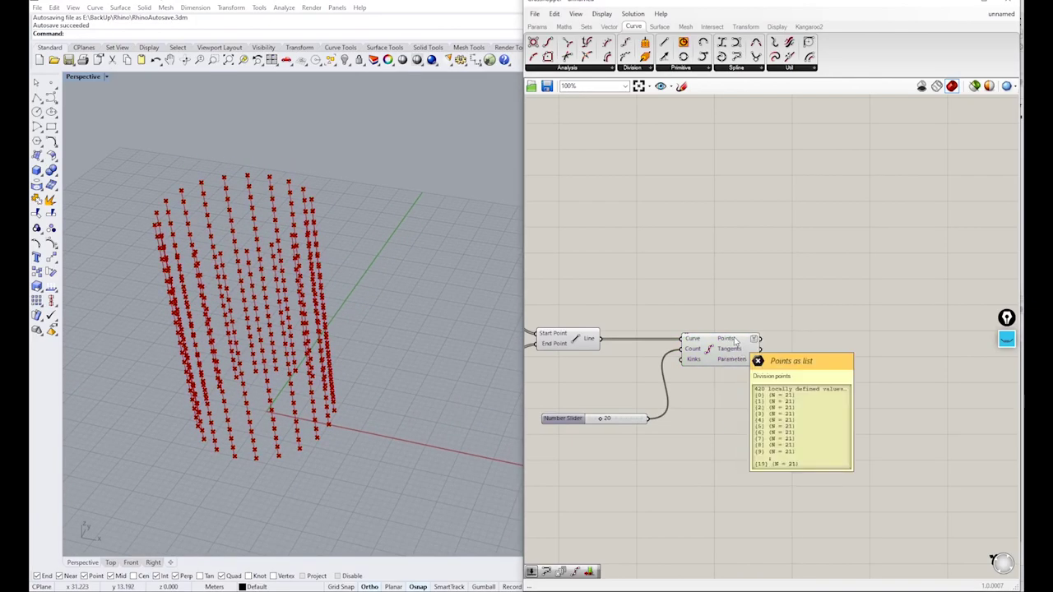
pyautogui.doubleClick(768, 296)
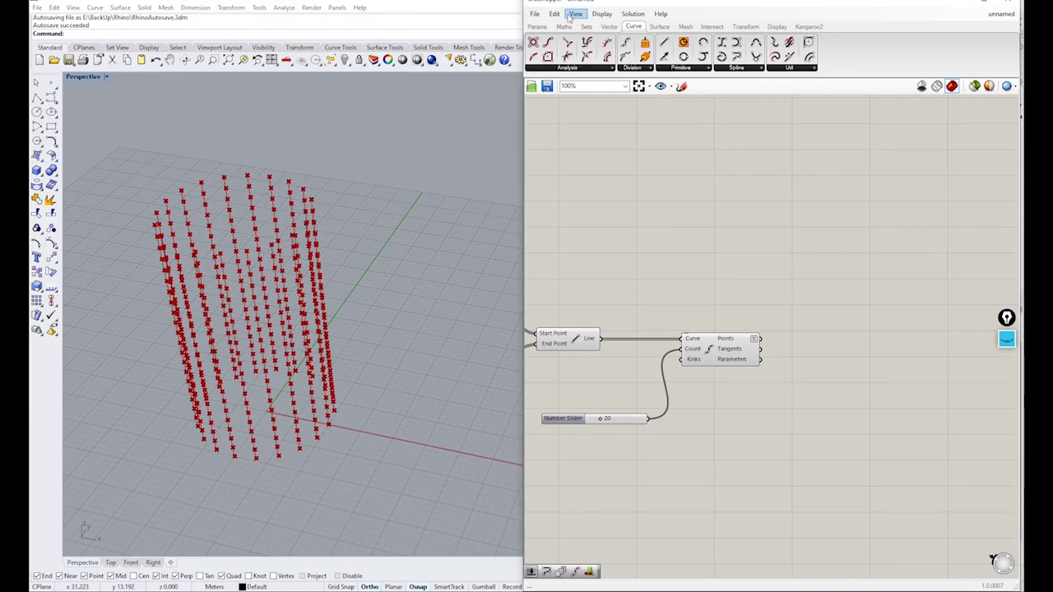
# Add a Param Viewer, connect the lines' Divide Curve Points output to it, and place it above the component
pyautogui.click(536, 26)
pyautogui.click(739, 59)
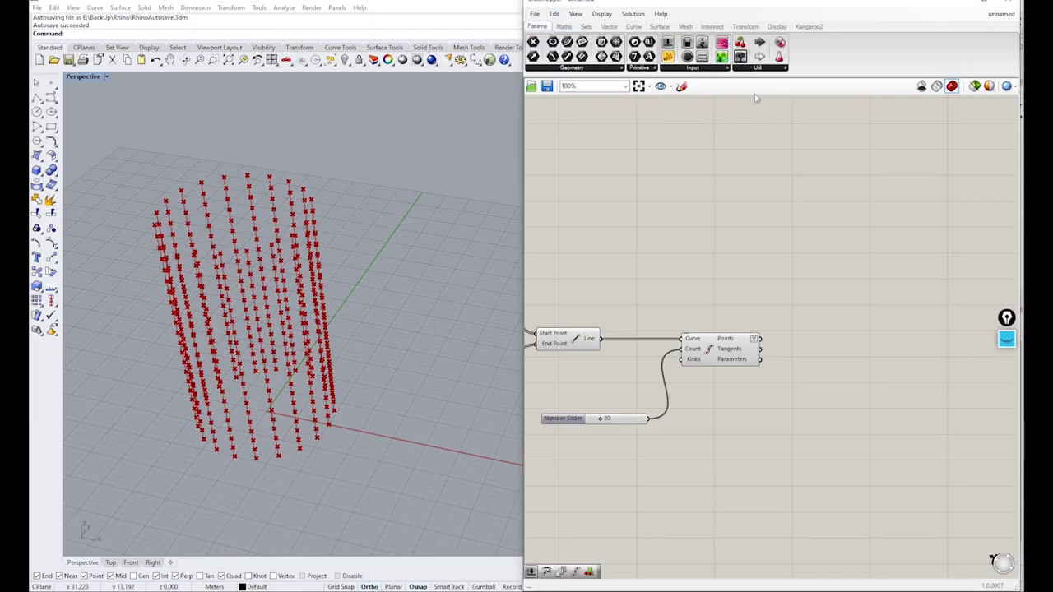
pyautogui.click(880, 256)
pyautogui.moveTo(761, 339); pyautogui.dragTo(830, 256)
pyautogui.moveTo(861, 256); pyautogui.dragTo(812, 212)
pyautogui.moveTo(812, 212); pyautogui.dragTo(680, 240, button='right')
pyautogui.moveTo(680, 240); pyautogui.dragTo(711, 218)
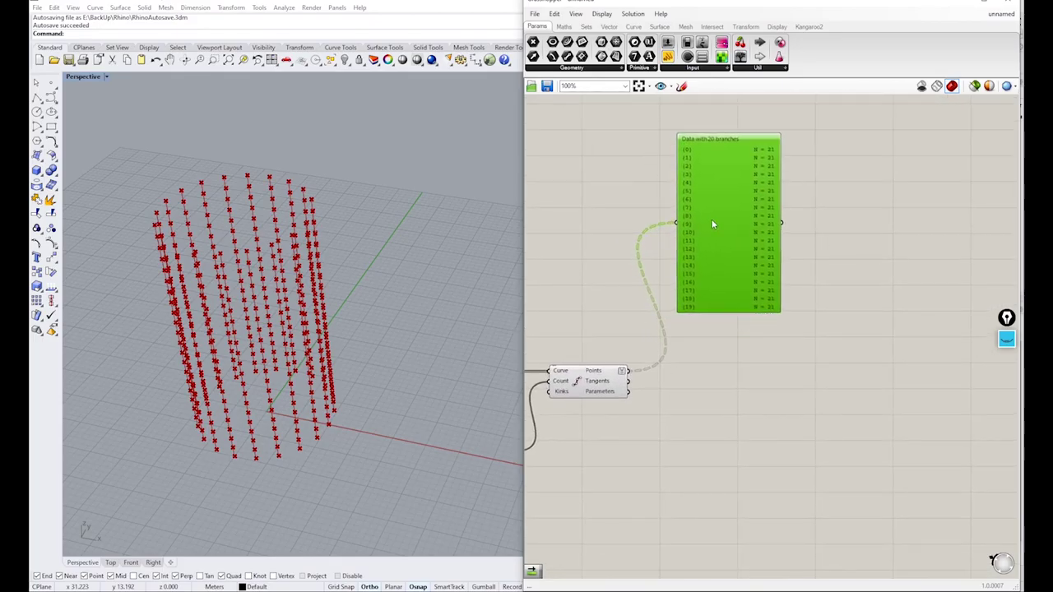
pyautogui.moveTo(710, 219); pyautogui.dragTo(725, 209, button='right')
pyautogui.moveTo(779, 296)
pyautogui.mouseDown()
pyautogui.moveTo(779, 310)
pyautogui.moveTo(779, 301)
pyautogui.mouseUp()
pyautogui.click(746, 351)
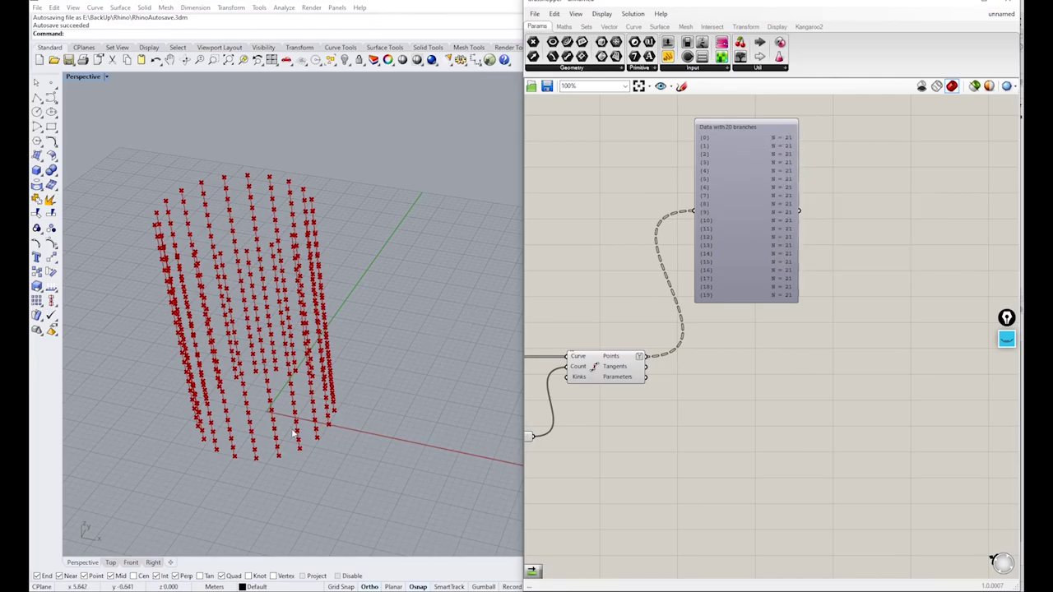
pyautogui.moveTo(762, 276); pyautogui.dragTo(804, 262)
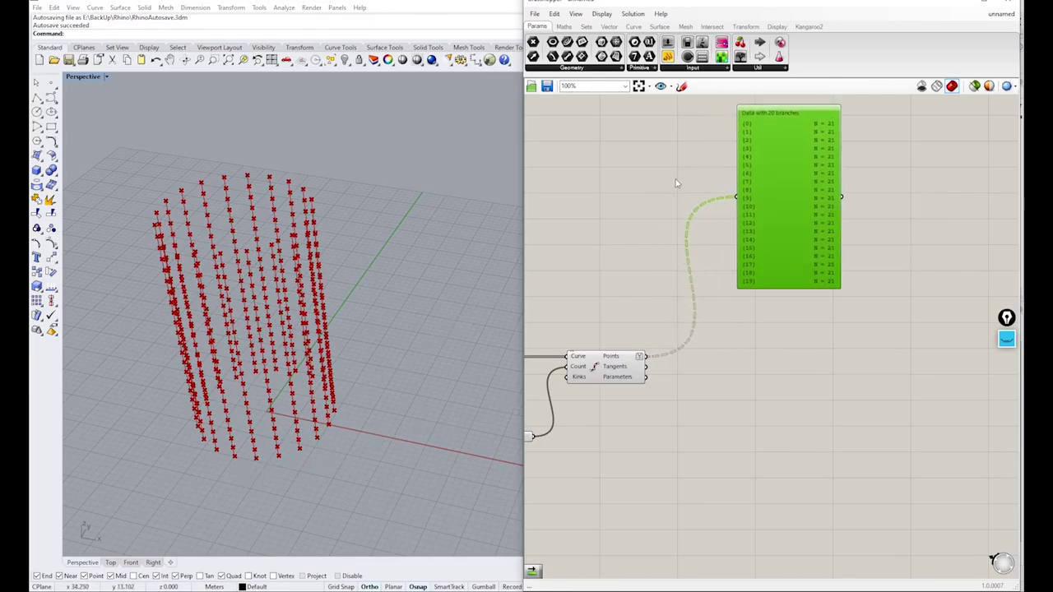
# Hide the preview of the Line component that joins the two circles' division points
pyautogui.click(703, 430)
pyautogui.moveTo(649, 361); pyautogui.dragTo(895, 332, button='right')
pyautogui.moveTo(765, 352); pyautogui.dragTo(693, 296)
pyautogui.click(727, 264)
pyautogui.moveTo(935, 313); pyautogui.dragTo(687, 289, button='right')
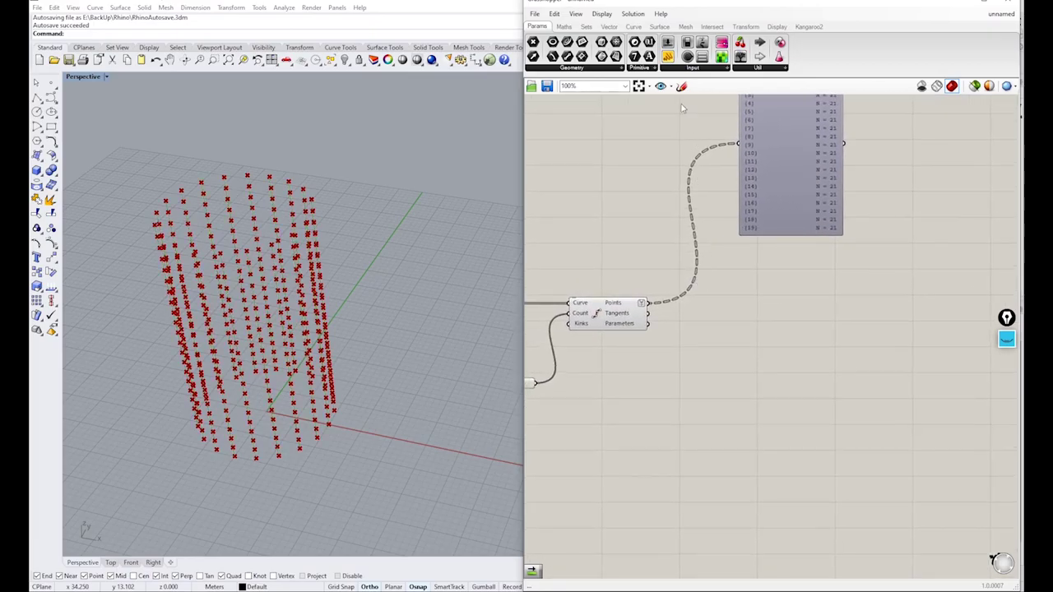
# Add an Interpolate curve component and connect the lines' Divide Curve Points output to its Vertices input
pyautogui.click(633, 27)
pyautogui.click(725, 69)
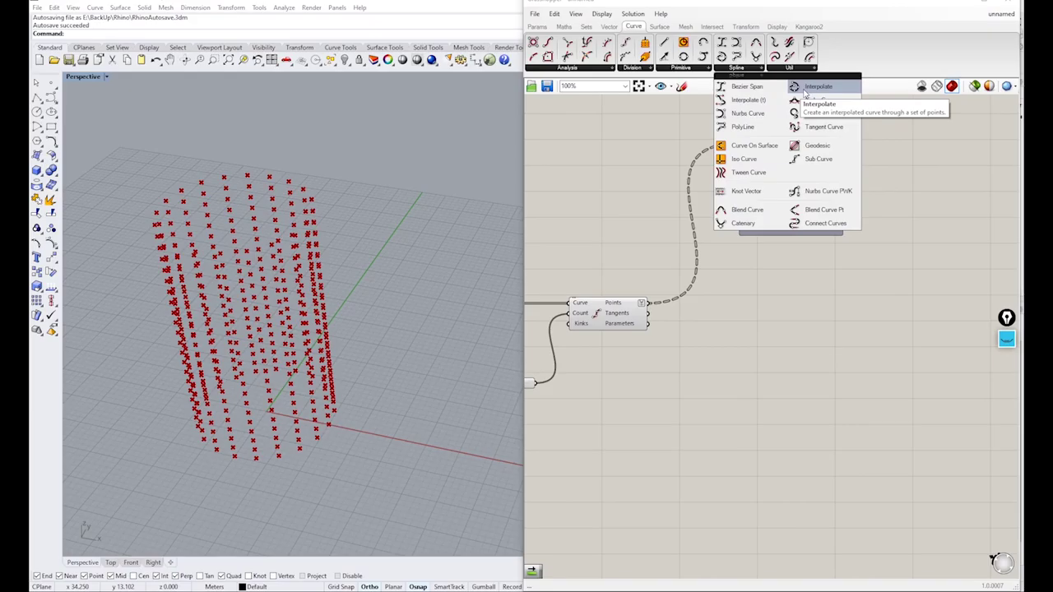
pyautogui.click(806, 90)
pyautogui.click(779, 338)
pyautogui.moveTo(779, 338); pyautogui.dragTo(786, 325)
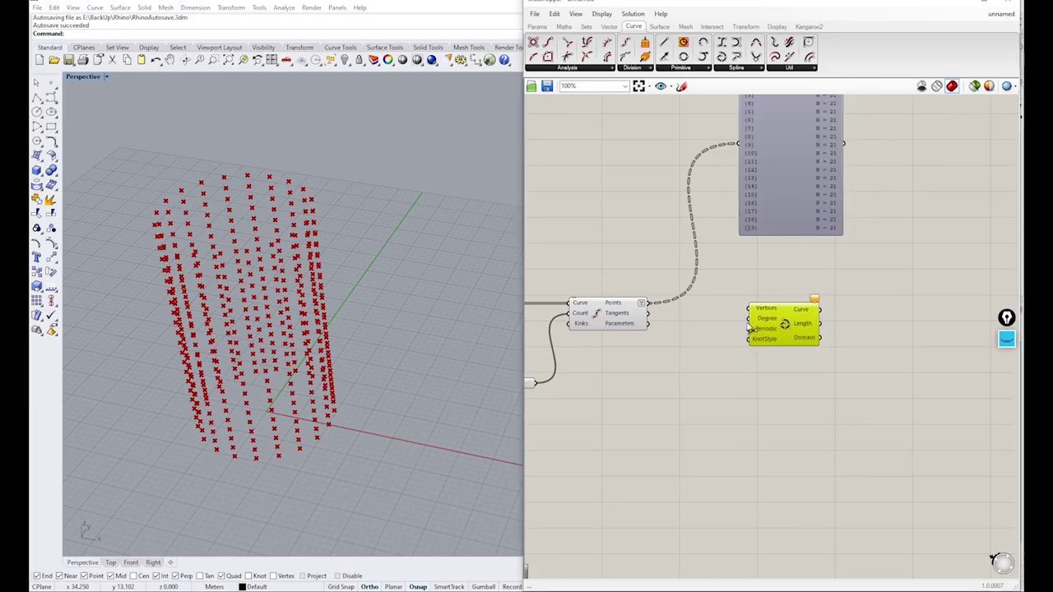
pyautogui.moveTo(649, 303); pyautogui.dragTo(759, 317)
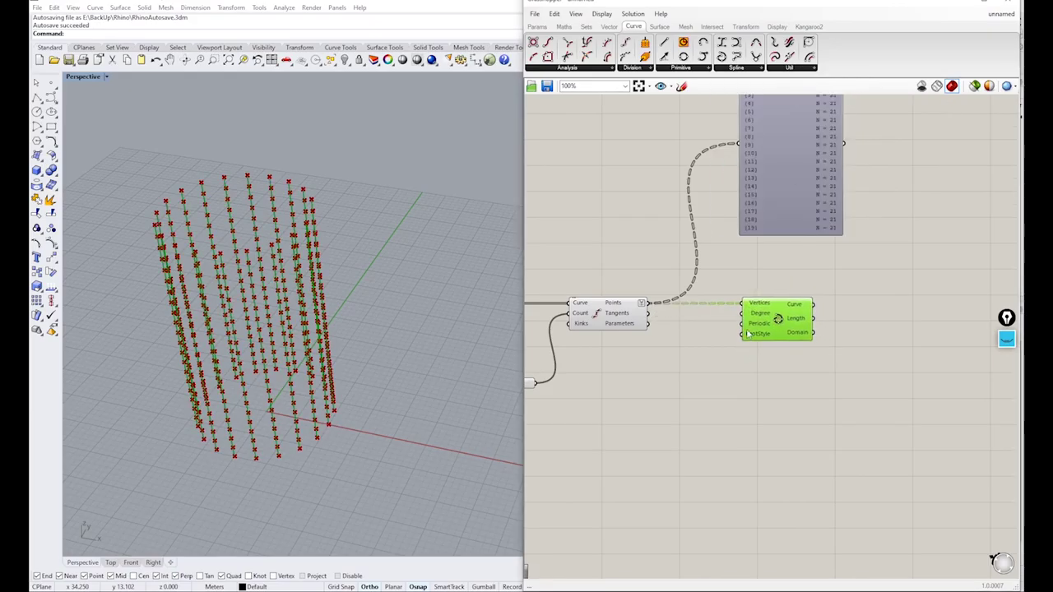
# Hide the preview of the lines' Divide Curve component
pyautogui.click(588, 381)
pyautogui.click(604, 313)
pyautogui.middleClick(599, 280)
pyautogui.click(631, 248)
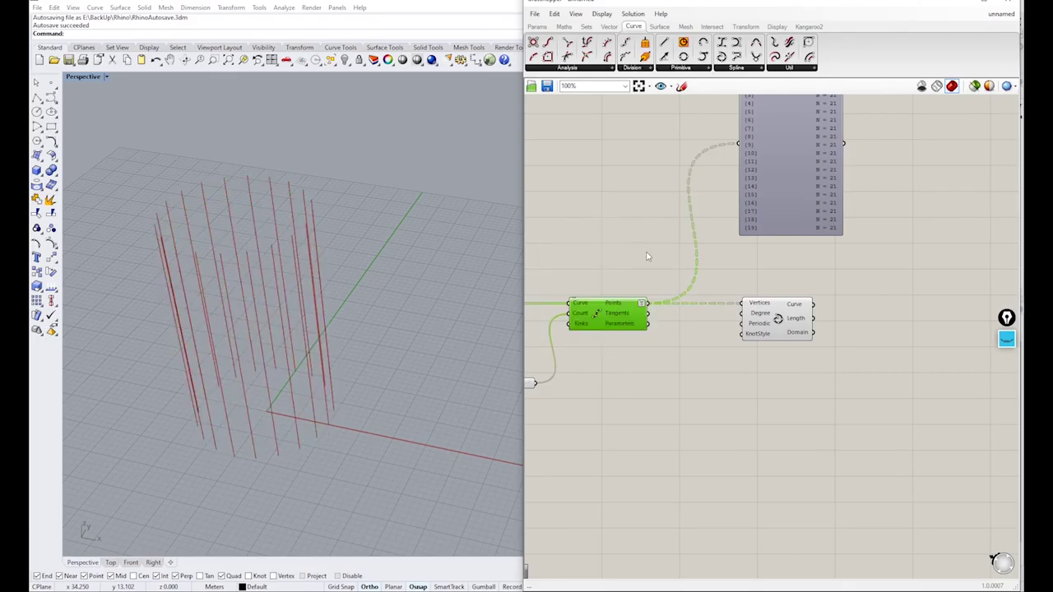
pyautogui.moveTo(205, 335)
pyautogui.mouseDown(button='right')
pyautogui.moveTo(197, 362)
pyautogui.moveTo(216, 337)
pyautogui.mouseUp(button='right')
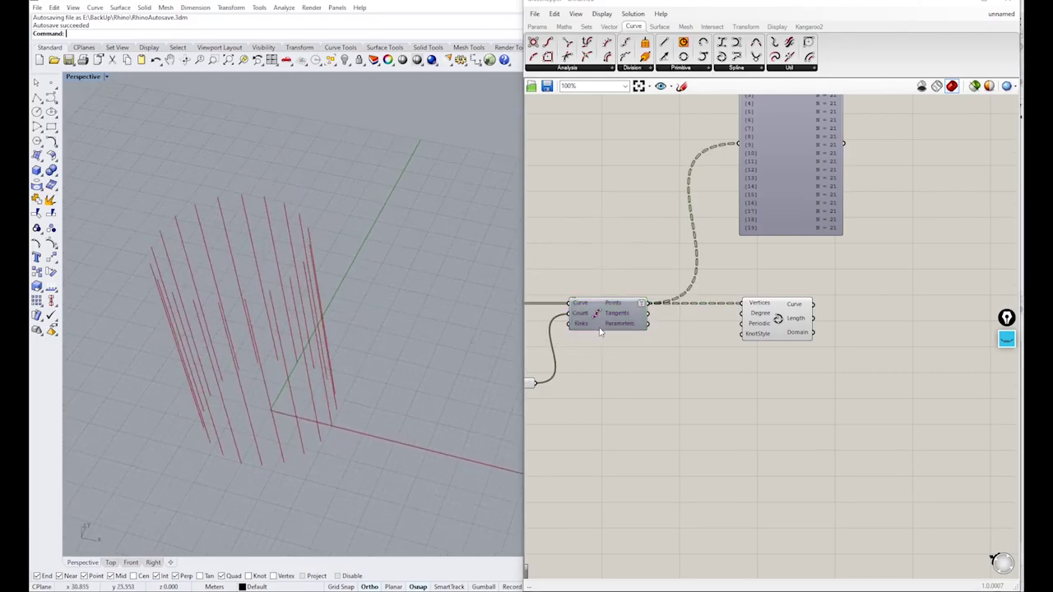
# Add a Point List component and connect the lines' Divide Curve Points output to its Points input
pyautogui.click(776, 26)
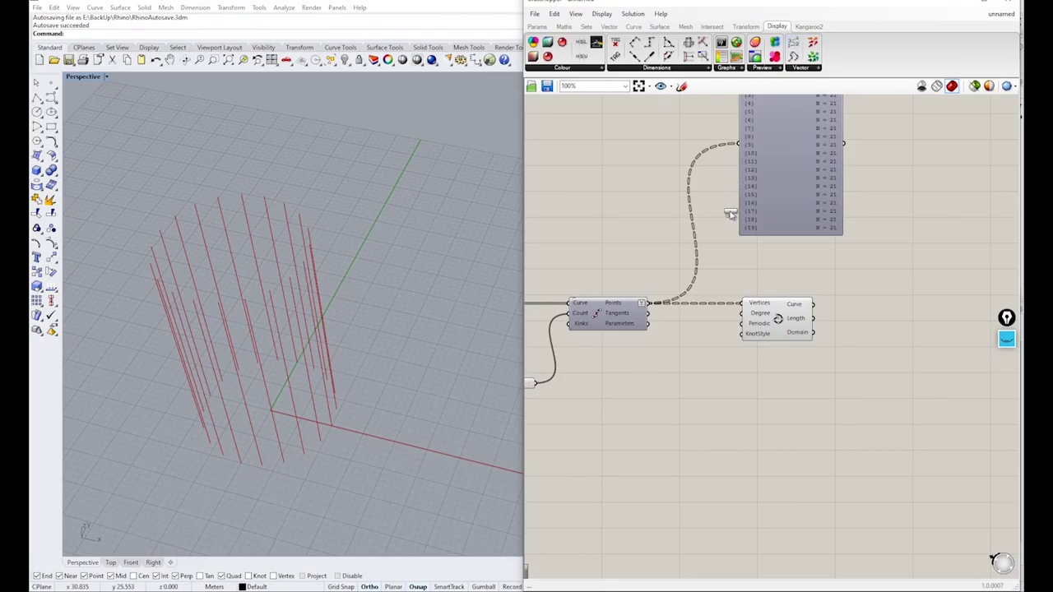
pyautogui.click(759, 409)
pyautogui.moveTo(649, 303); pyautogui.dragTo(757, 393)
pyautogui.click(618, 438)
pyautogui.moveTo(288, 440); pyautogui.dragTo(275, 422, button='right')
pyautogui.scroll(2, 275, 422)
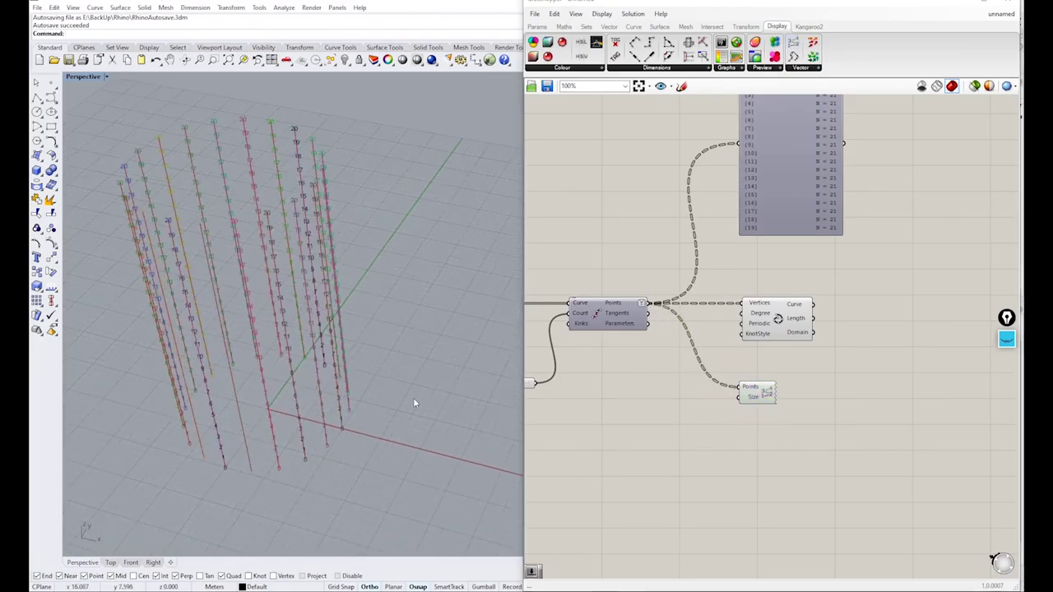
# Add a number slider with value 1 and connect it to the Point List's Size input
pyautogui.doubleClick(676, 461)
pyautogui.write('1')
pyautogui.press('Return')
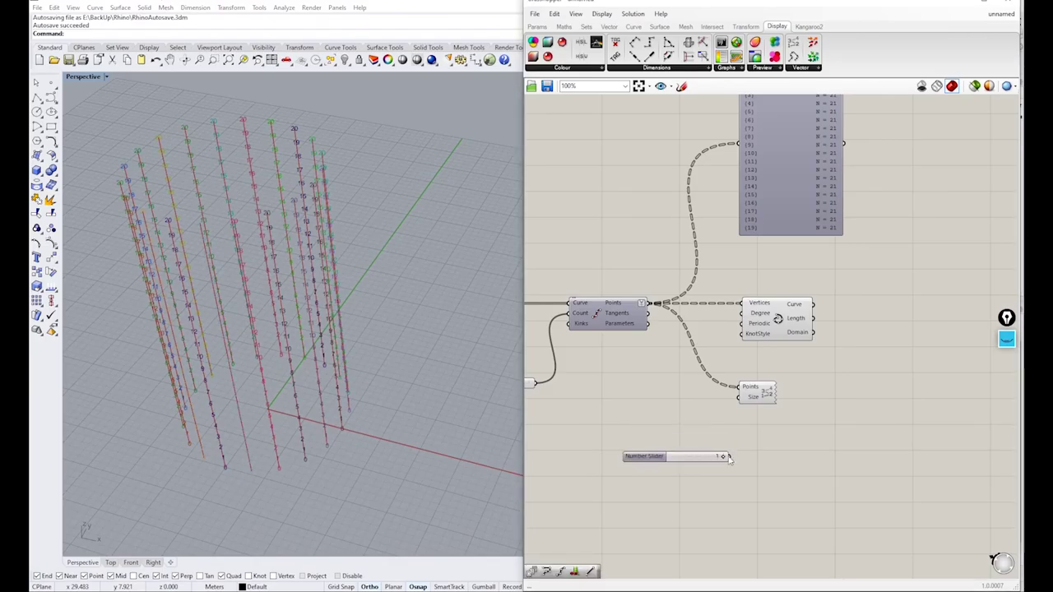
pyautogui.moveTo(728, 457); pyautogui.dragTo(739, 399)
pyautogui.moveTo(695, 458); pyautogui.dragTo(685, 417)
pyautogui.moveTo(285, 405); pyautogui.dragTo(277, 228, button='right')
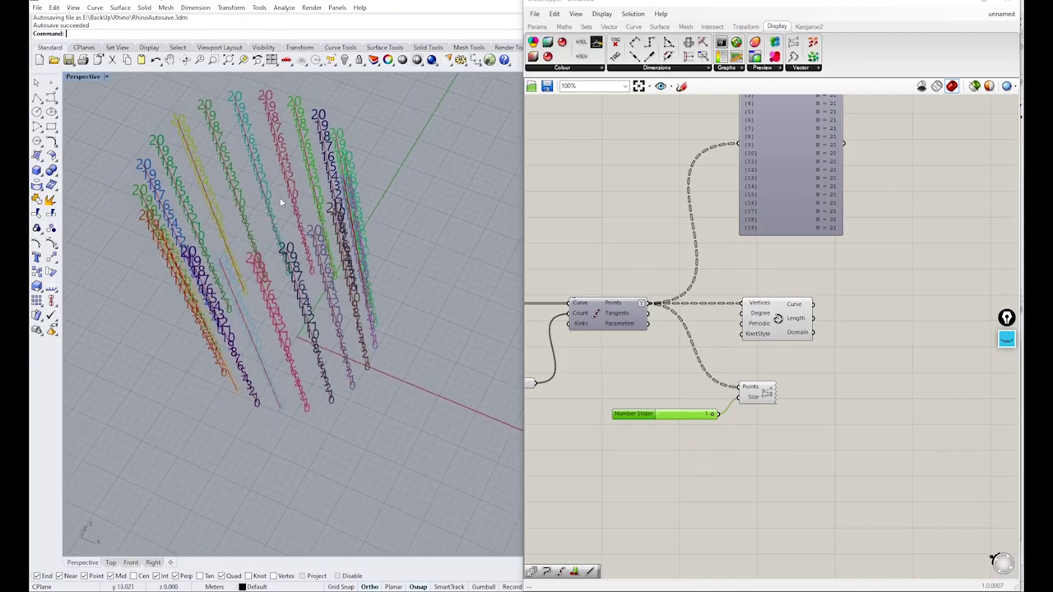
# Make room before Interpolate, add a Flip Matrix component there, and connect the Divide Curve Points output to its Data input
pyautogui.moveTo(778, 319); pyautogui.dragTo(878, 317)
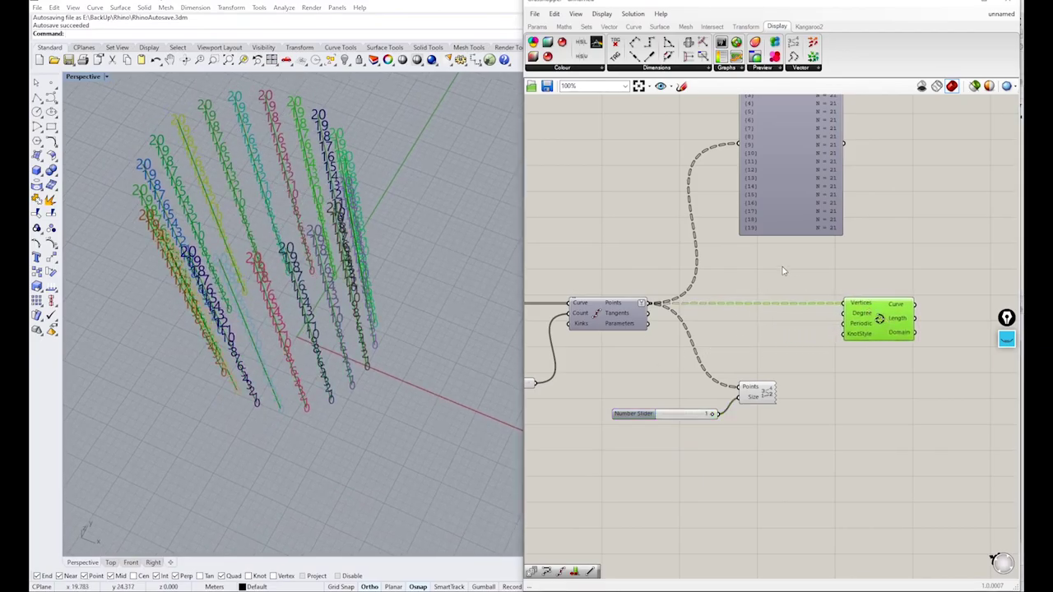
pyautogui.doubleClick(783, 265)
pyautogui.write('fli')
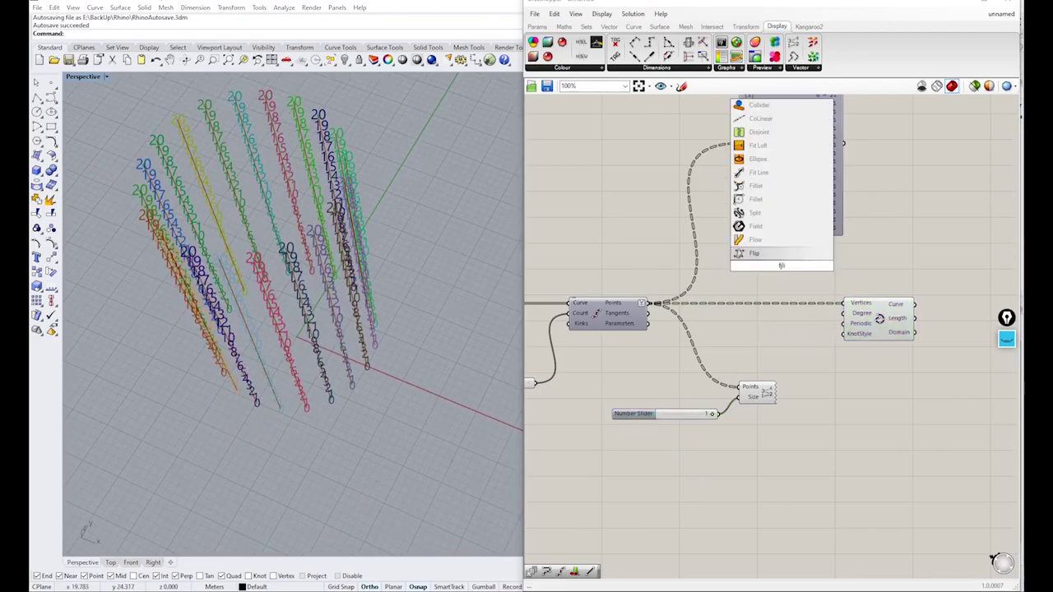
pyautogui.click(586, 26)
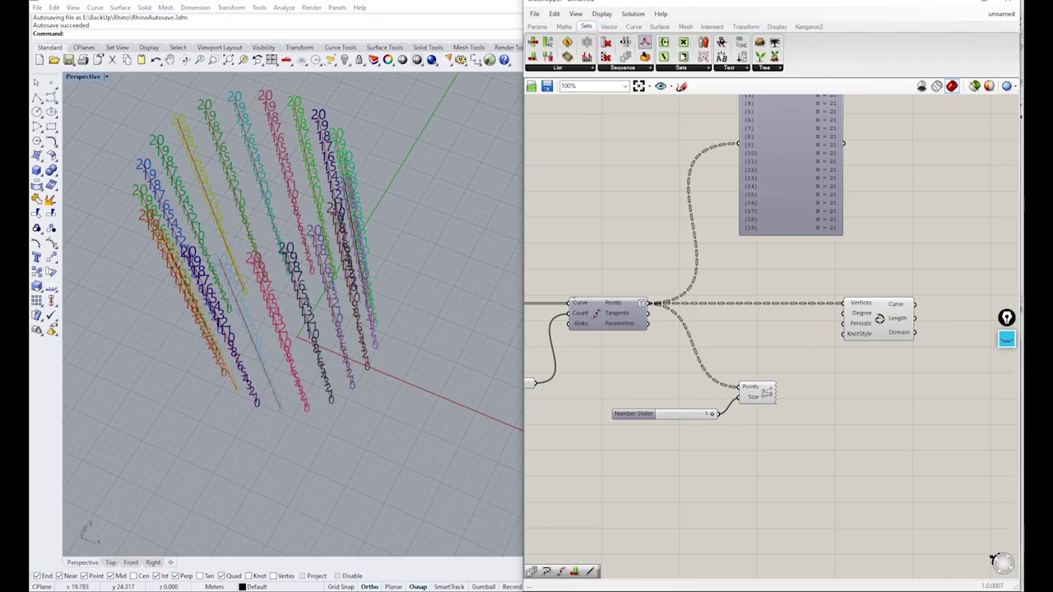
pyautogui.click(779, 70)
pyautogui.moveTo(835, 458); pyautogui.dragTo(749, 330)
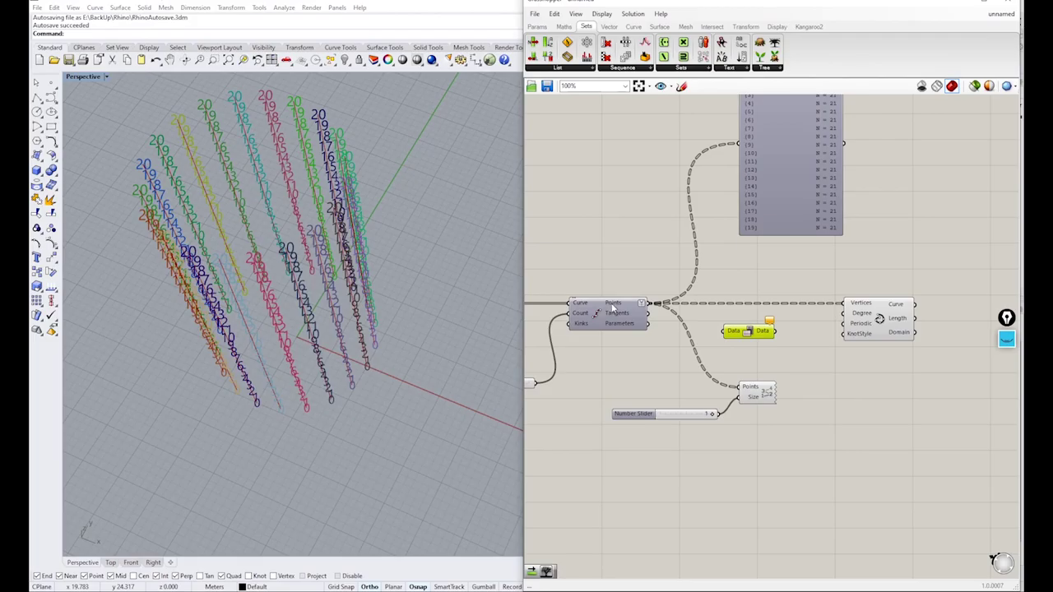
pyautogui.moveTo(647, 304); pyautogui.dragTo(756, 326)
pyautogui.moveTo(779, 324); pyautogui.dragTo(755, 392, button='right')
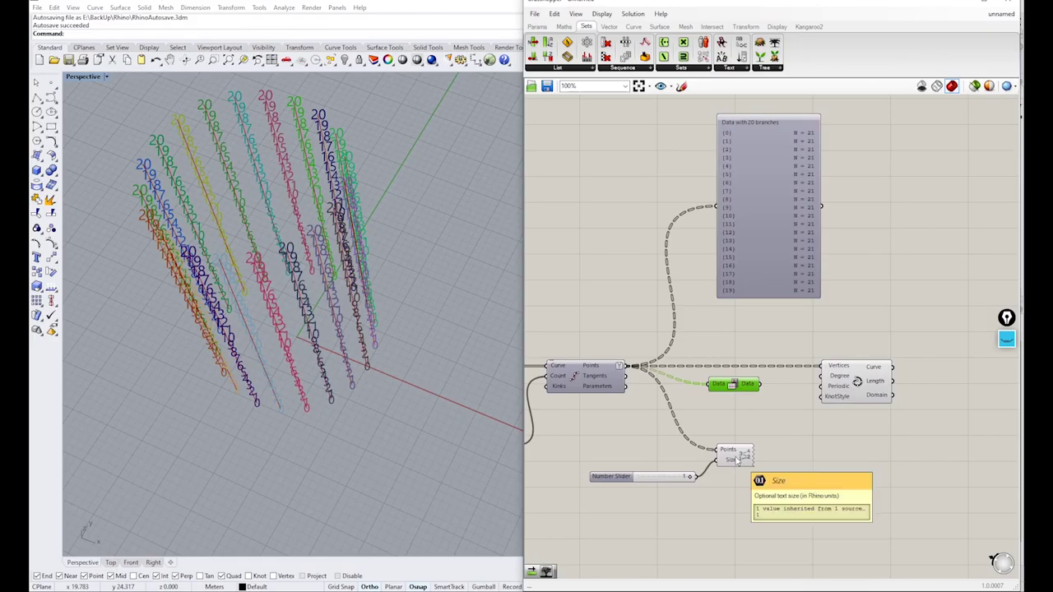
# Replace the Point List's Points input with the Flip Matrix output and check the numbering around the cylinder
pyautogui.moveTo(763, 386); pyautogui.dragTo(719, 454)
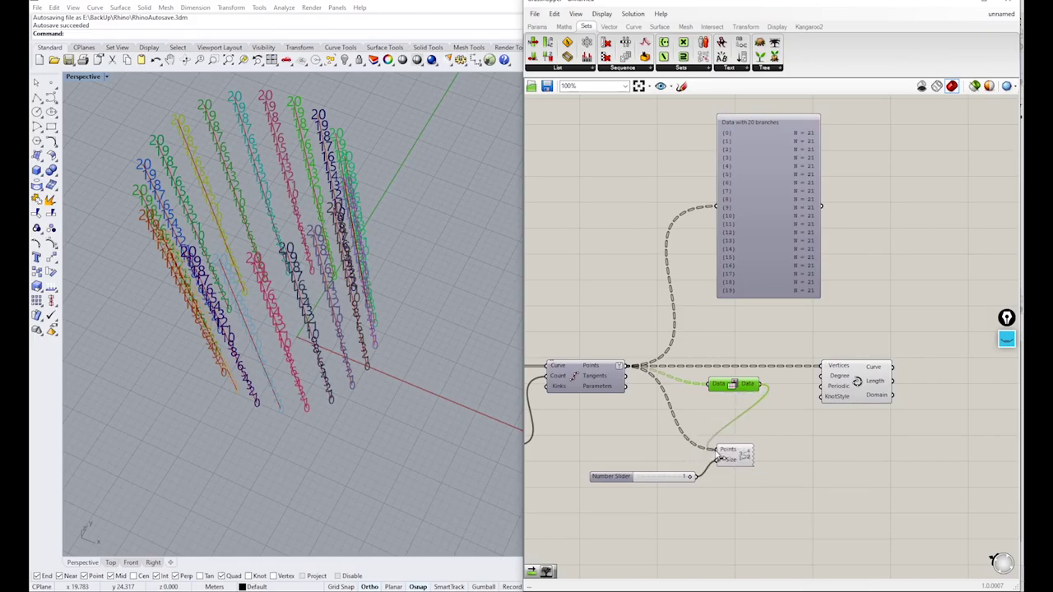
pyautogui.click(831, 459)
pyautogui.moveTo(444, 428); pyautogui.dragTo(346, 312, button='right')
pyautogui.scroll(5, 395, 352)
pyautogui.scroll(-6, 392, 422)
pyautogui.moveTo(393, 421); pyautogui.dragTo(416, 251, button='right')
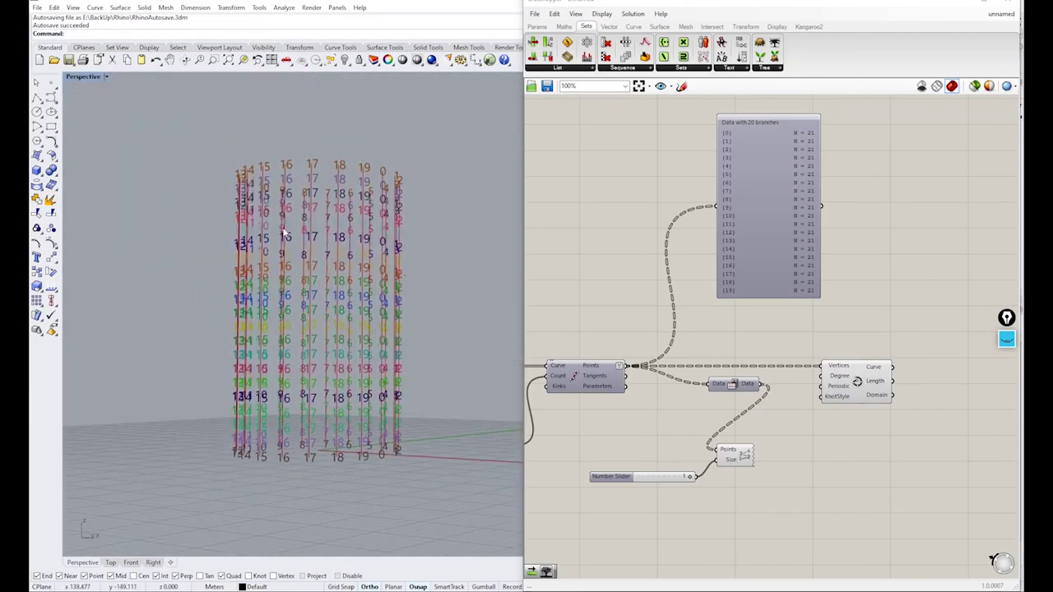
# Replace Interpolate's Vertices input with the Flip Matrix output and space out Flip Matrix, Interpolate and Point List
pyautogui.moveTo(765, 386); pyautogui.dragTo(822, 375)
pyautogui.moveTo(432, 461); pyautogui.dragTo(406, 473, button='right')
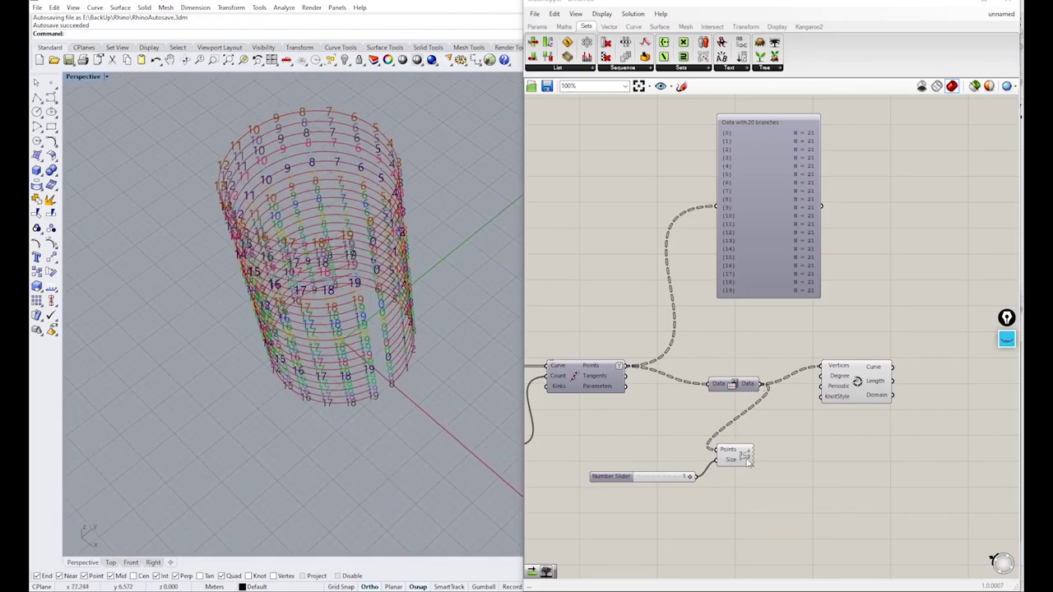
pyautogui.moveTo(749, 463); pyautogui.dragTo(821, 447)
pyautogui.moveTo(732, 385); pyautogui.dragTo(732, 362)
pyautogui.moveTo(865, 383); pyautogui.dragTo(876, 375)
pyautogui.moveTo(459, 399); pyautogui.dragTo(394, 392, button='right')
pyautogui.scroll(3, 395, 392)
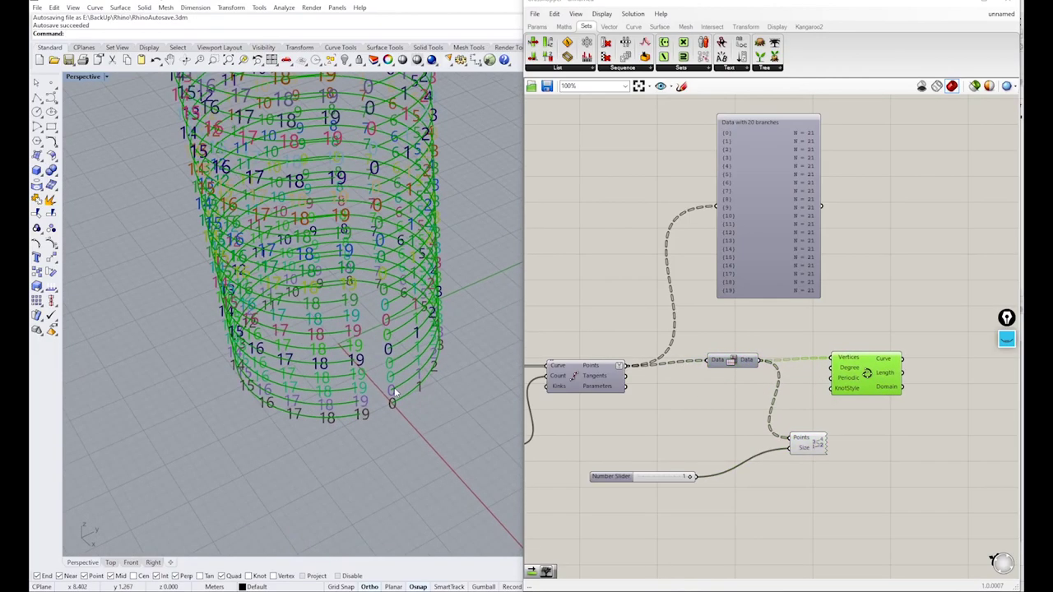
pyautogui.moveTo(452, 448); pyautogui.dragTo(339, 467, button='right')
pyautogui.scroll(5, 339, 464)
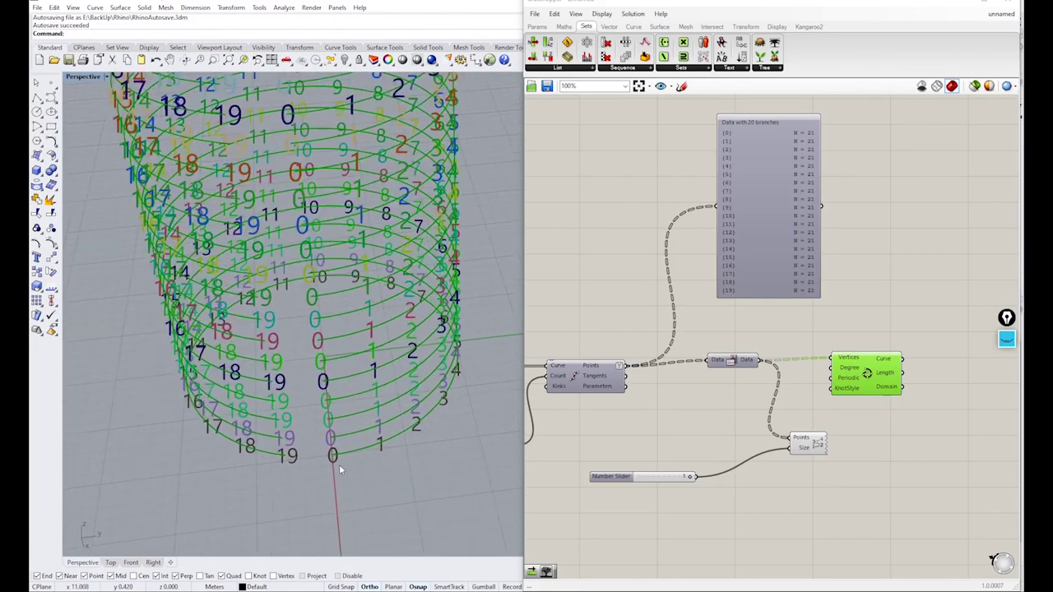
pyautogui.scroll(-3, 339, 464)
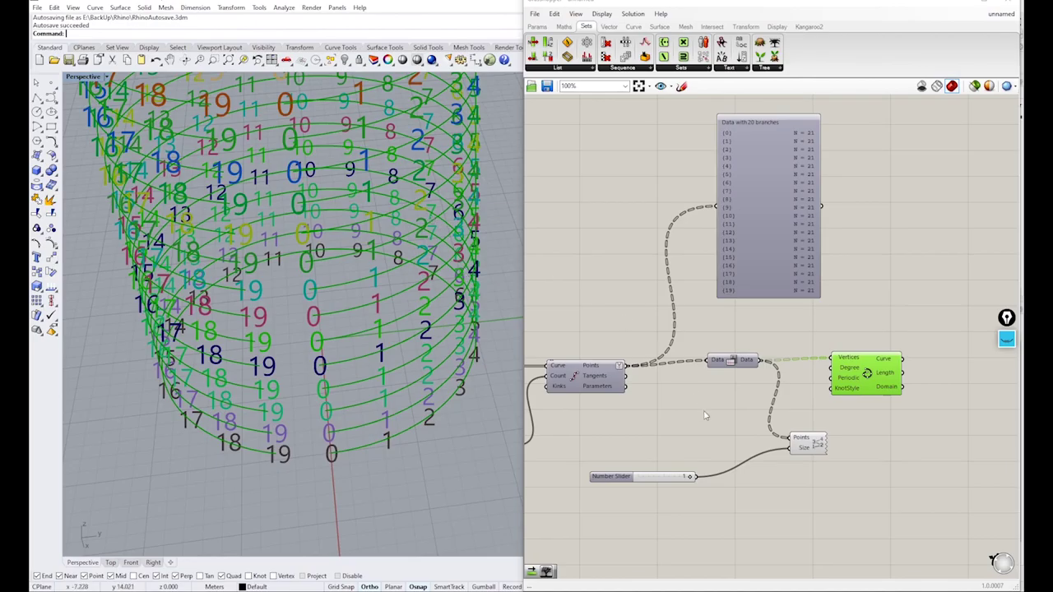
# Move Interpolate, Point List and Flip Matrix further away from the lines' Divide Curve
pyautogui.scroll(-3, 705, 414)
pyautogui.moveTo(809, 324); pyautogui.dragTo(861, 327)
pyautogui.click(710, 340)
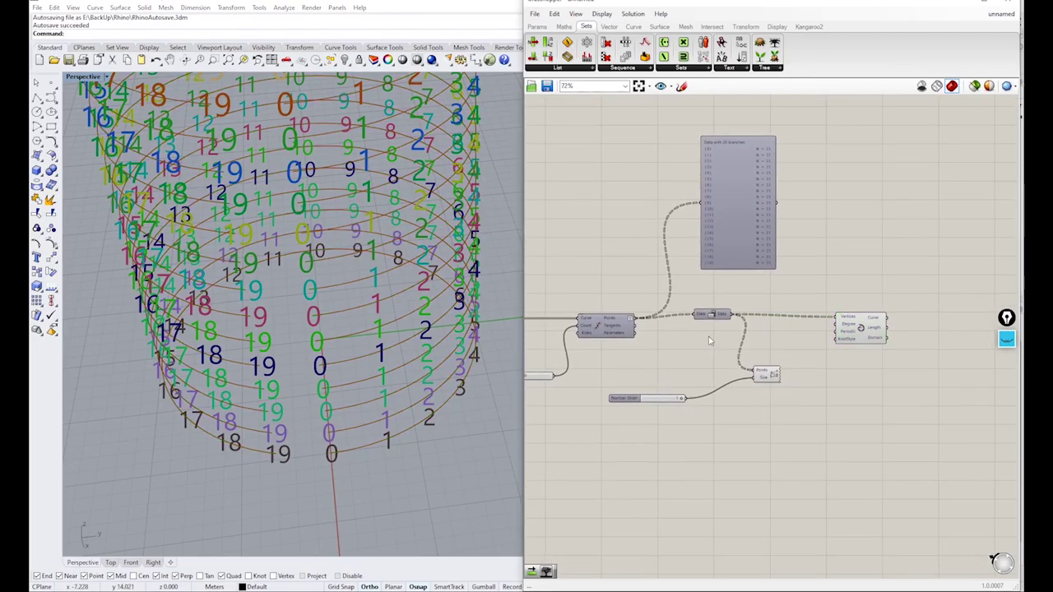
pyautogui.moveTo(769, 378); pyautogui.dragTo(795, 398)
pyautogui.moveTo(713, 315); pyautogui.dragTo(760, 321)
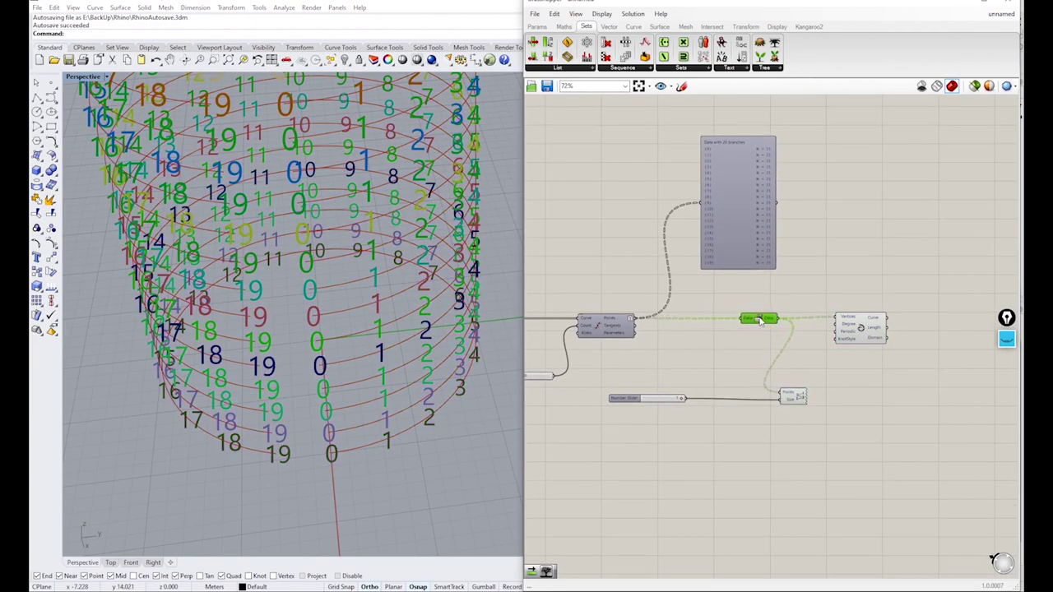
# Hide the previews of Flip Matrix, Interpolate and Point List, and show the preview of the lines' Divide Curve
pyautogui.moveTo(935, 445); pyautogui.dragTo(738, 309)
pyautogui.middleClick(743, 310)
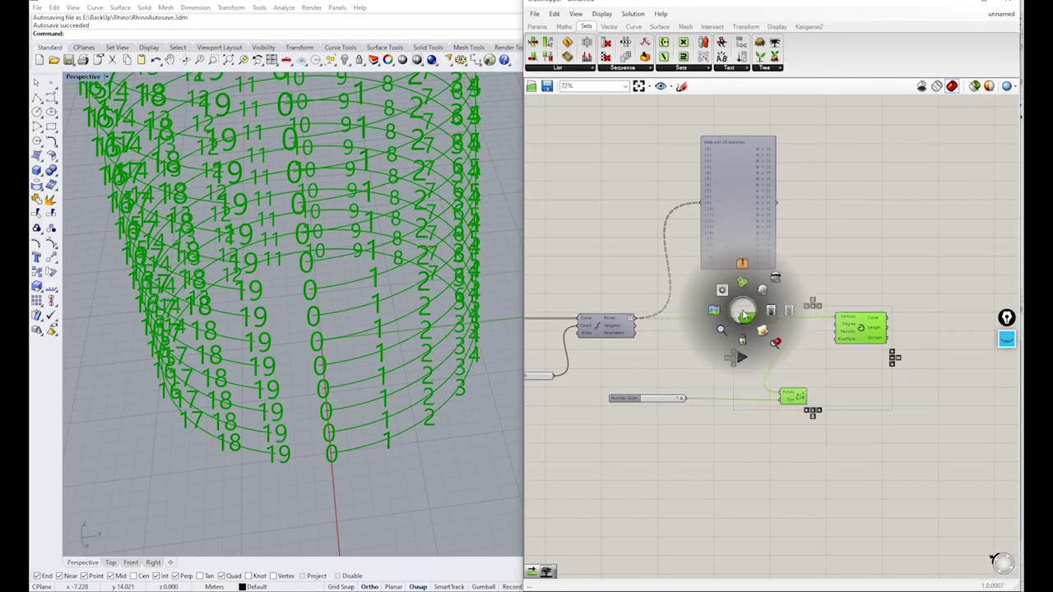
pyautogui.click(773, 276)
pyautogui.middleClick(616, 324)
pyautogui.click(645, 294)
pyautogui.middleClick(616, 324)
pyautogui.click(637, 306)
pyautogui.click(667, 342)
# Connect the lines' Divide Curve Points output to the Point List and enable the Point List's preview
pyautogui.moveTo(635, 318); pyautogui.dragTo(781, 397)
pyautogui.click(786, 398)
pyautogui.middleClick(787, 395)
pyautogui.click(814, 428)
# Move the Point List and its size slider further down, clear of Flip Matrix
pyautogui.moveTo(820, 439); pyautogui.dragTo(573, 477)
pyautogui.click(559, 449)
pyautogui.moveTo(420, 444); pyautogui.dragTo(299, 494, button='right')
pyautogui.scroll(-4, 354, 411)
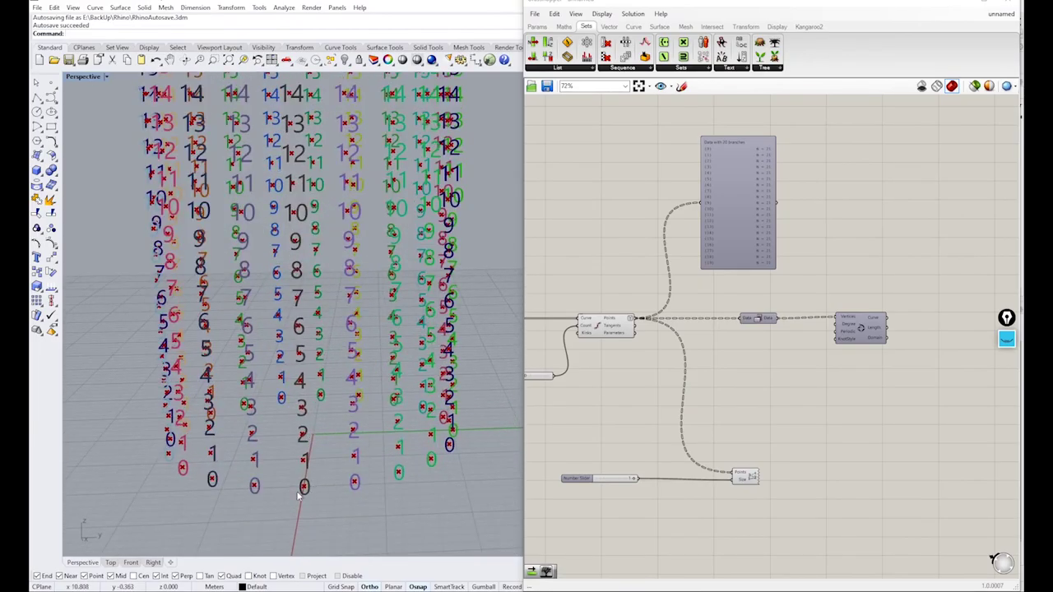
# Add a Shift List component below Flip Matrix and connect the lines' Divide Curve Points output to its List input
pyautogui.doubleClick(743, 431)
pyautogui.write('shi')
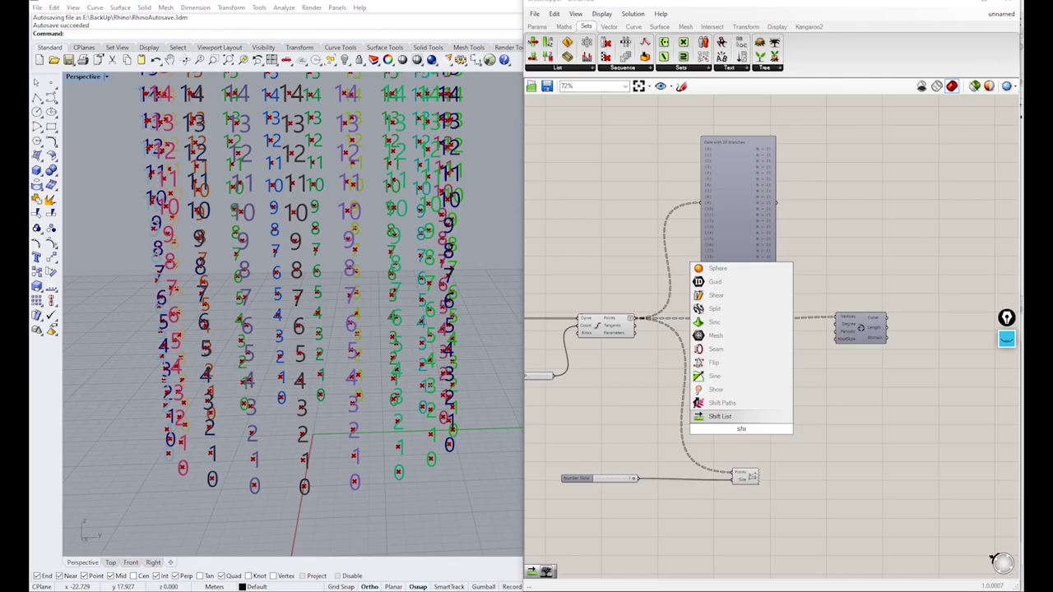
pyautogui.press('Return')
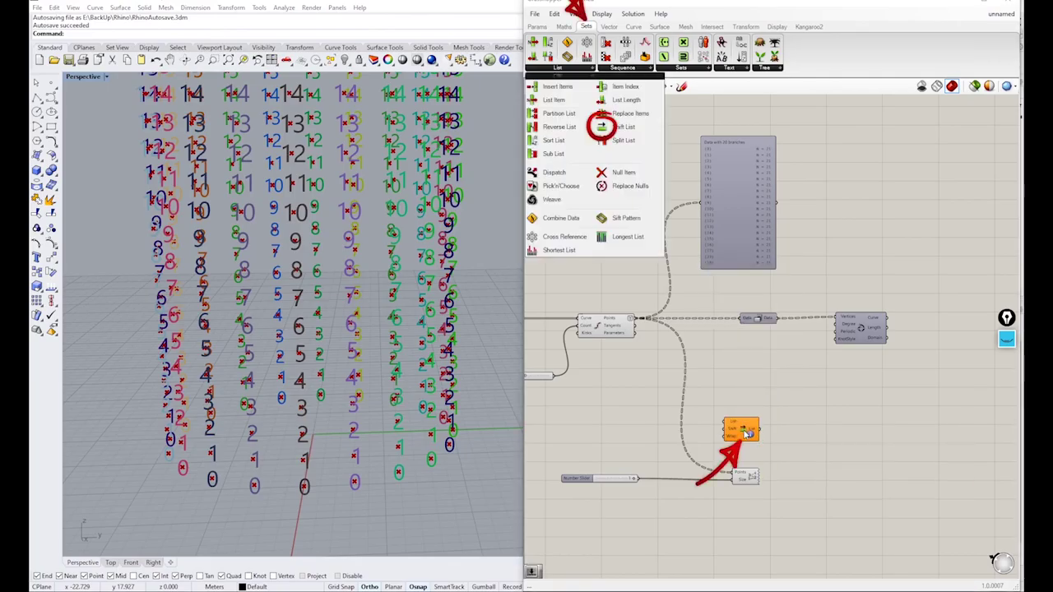
pyautogui.moveTo(744, 434); pyautogui.dragTo(754, 389)
pyautogui.moveTo(625, 423); pyautogui.dragTo(638, 403, button='right')
pyautogui.scroll(2, 638, 403)
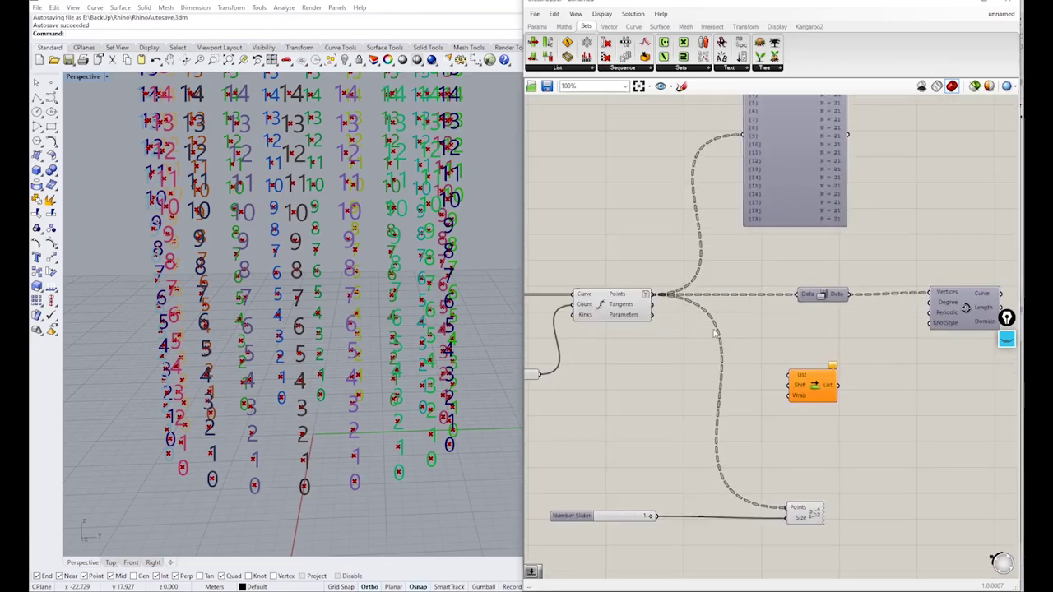
pyautogui.moveTo(652, 294); pyautogui.dragTo(791, 375)
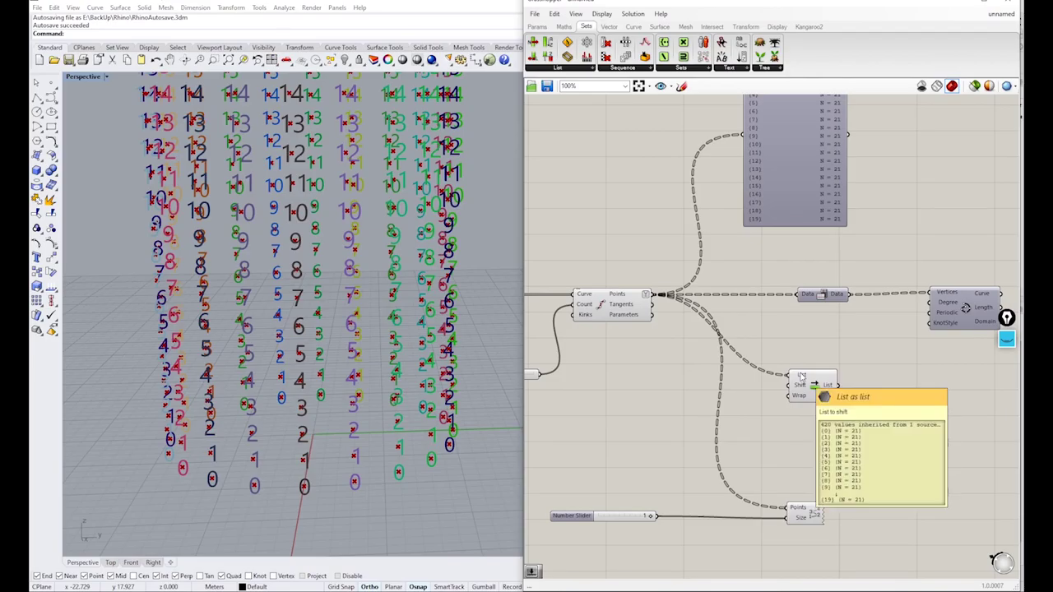
# Add a Series component below the slider that sets the lines' division count
pyautogui.scroll(-2, 717, 411)
pyautogui.moveTo(663, 412); pyautogui.dragTo(769, 399, button='right')
pyautogui.scroll(2, 834, 388)
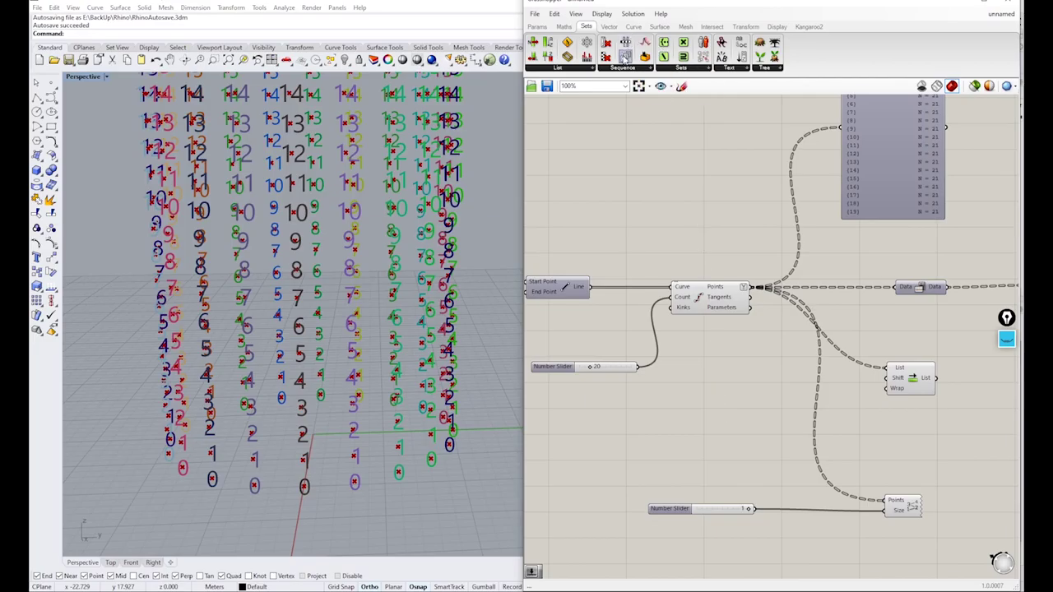
pyautogui.moveTo(625, 56); pyautogui.dragTo(715, 417)
pyautogui.scroll(-3, 627, 417)
pyautogui.moveTo(627, 417); pyautogui.dragTo(807, 397, button='right')
pyautogui.moveTo(703, 404); pyautogui.dragTo(747, 364, button='right')
pyautogui.scroll(1, 667, 379)
pyautogui.moveTo(632, 371); pyautogui.dragTo(680, 371, button='right')
pyautogui.moveTo(792, 364); pyautogui.dragTo(628, 358, button='right')
pyautogui.scroll(2, 668, 293)
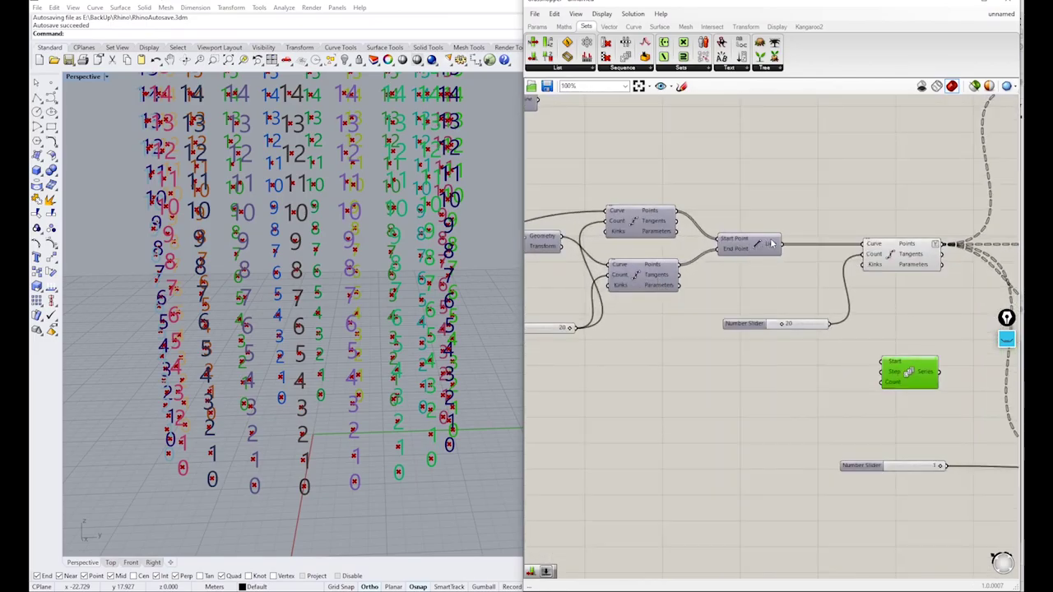
pyautogui.moveTo(829, 367); pyautogui.dragTo(792, 370, button='right')
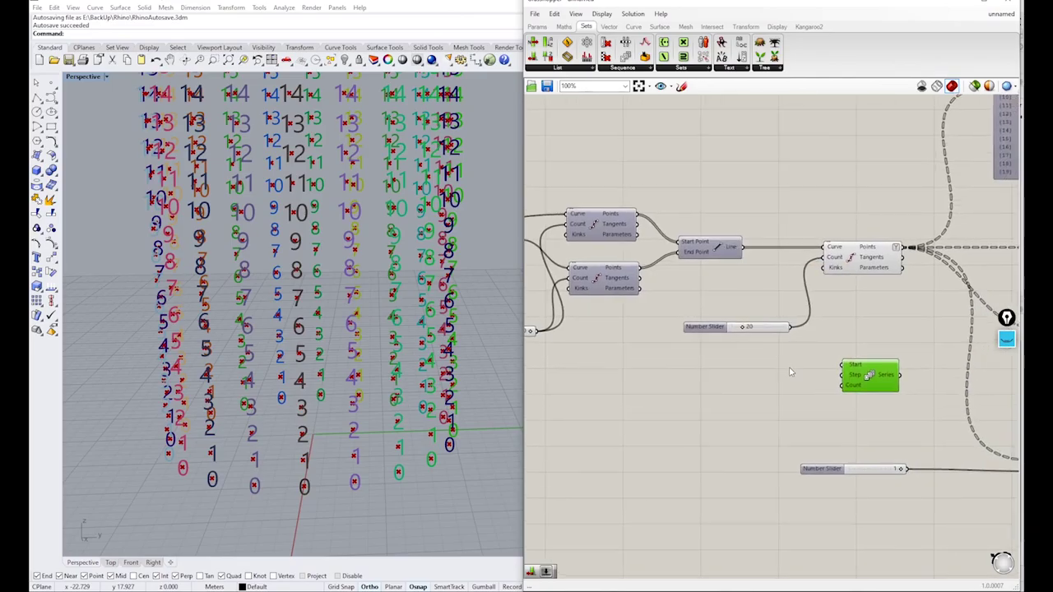
# Add a List Length component in front of Series, move the lines' division slider beside Divide Curve and set it to 32
pyautogui.doubleClick(768, 353)
pyautogui.write('lis')
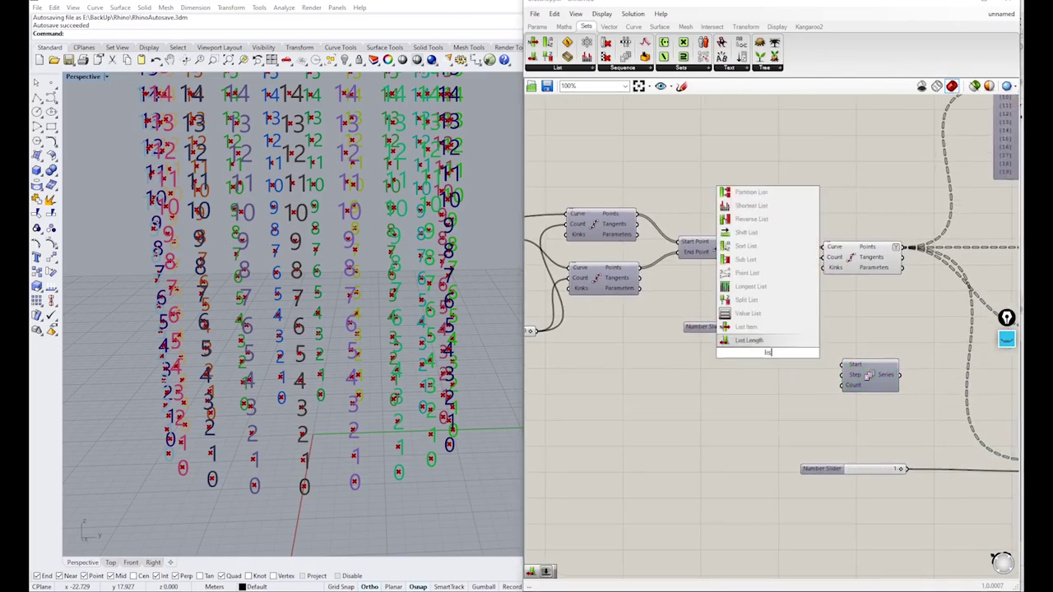
pyautogui.click(773, 340)
pyautogui.moveTo(743, 328); pyautogui.dragTo(757, 273)
pyautogui.moveTo(778, 360); pyautogui.dragTo(791, 373)
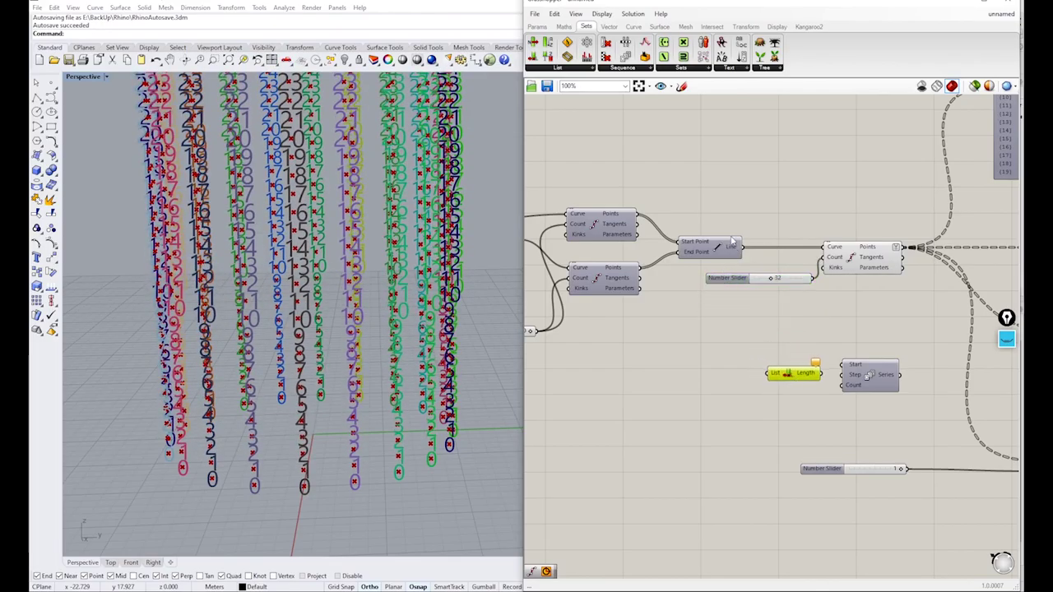
# Connect the Line output to List Length, and feed its Length output into the Count input of Series
pyautogui.moveTo(736, 246); pyautogui.dragTo(802, 384)
pyautogui.click(896, 398)
pyautogui.moveTo(901, 405); pyautogui.dragTo(698, 400, button='right')
pyautogui.moveTo(773, 375)
pyautogui.moveTo(733, 275); pyautogui.dragTo(685, 400, button='right')
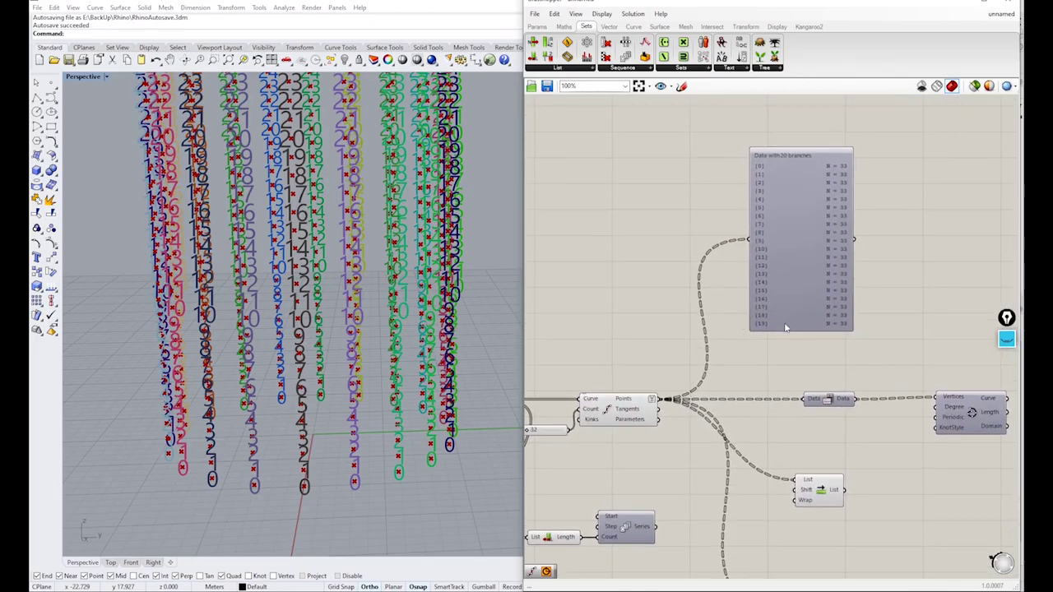
pyautogui.moveTo(693, 471); pyautogui.dragTo(721, 334, button='right')
pyautogui.moveTo(668, 390); pyautogui.dragTo(678, 391)
pyautogui.moveTo(836, 344)
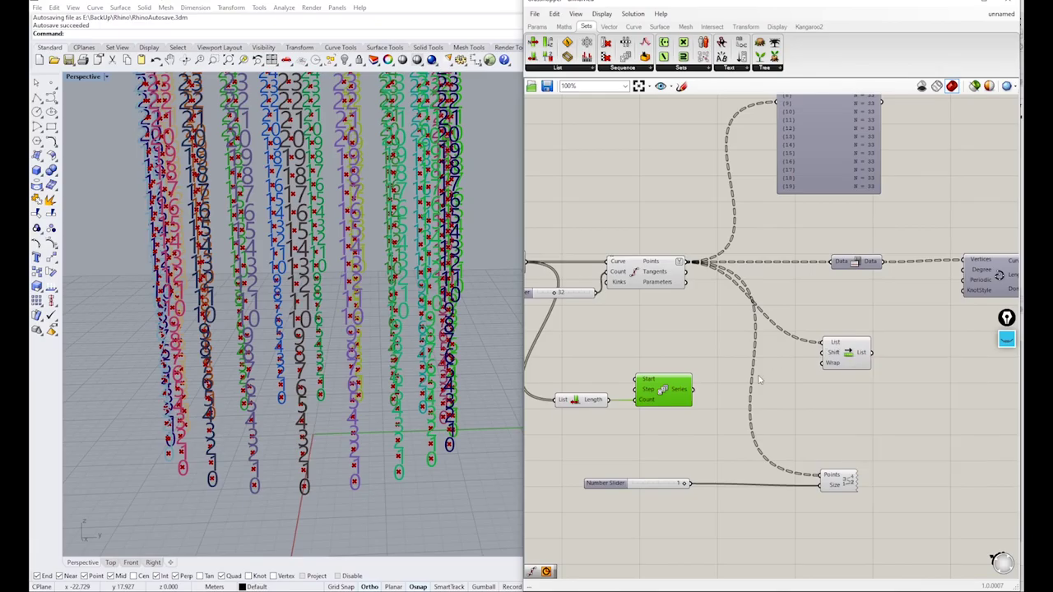
# Graft the Series output and connect it to the Shift input of Shift List
pyautogui.moveTo(683, 393)
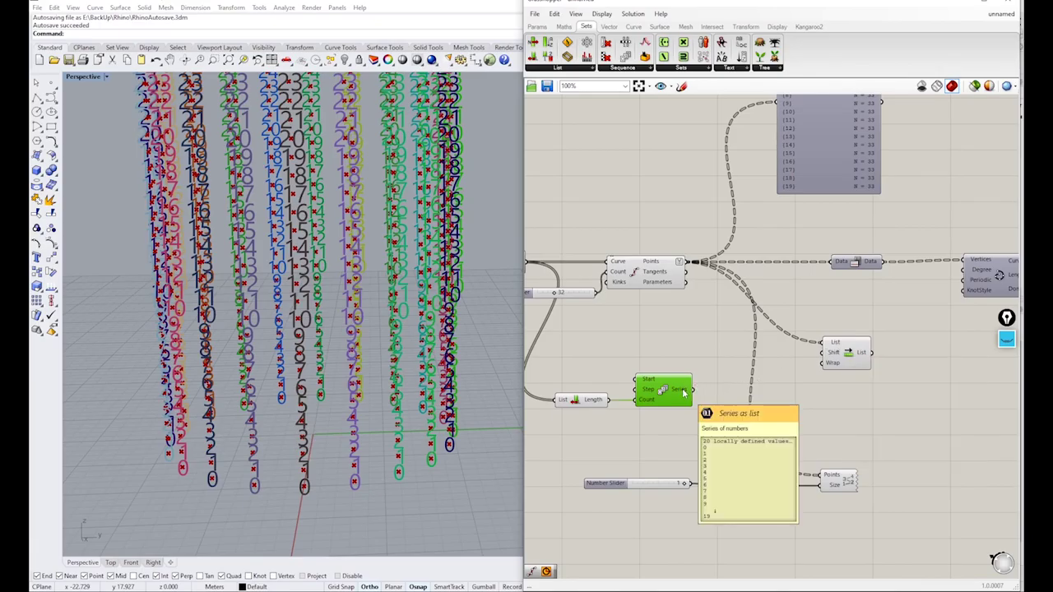
pyautogui.rightClick(685, 393)
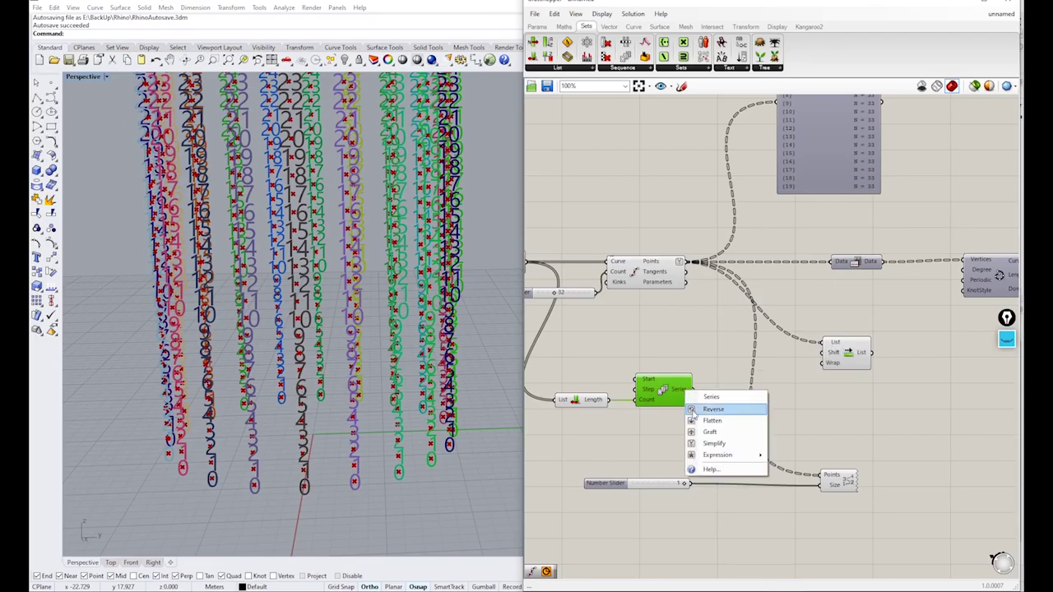
pyautogui.click(697, 432)
pyautogui.moveTo(685, 395); pyautogui.dragTo(826, 364)
pyautogui.click(843, 394)
# Connect the Shift List output to the Point List and inspect the shifted numbering on the vertical lines
pyautogui.moveTo(837, 393); pyautogui.dragTo(709, 402, button='right')
pyautogui.click(721, 364)
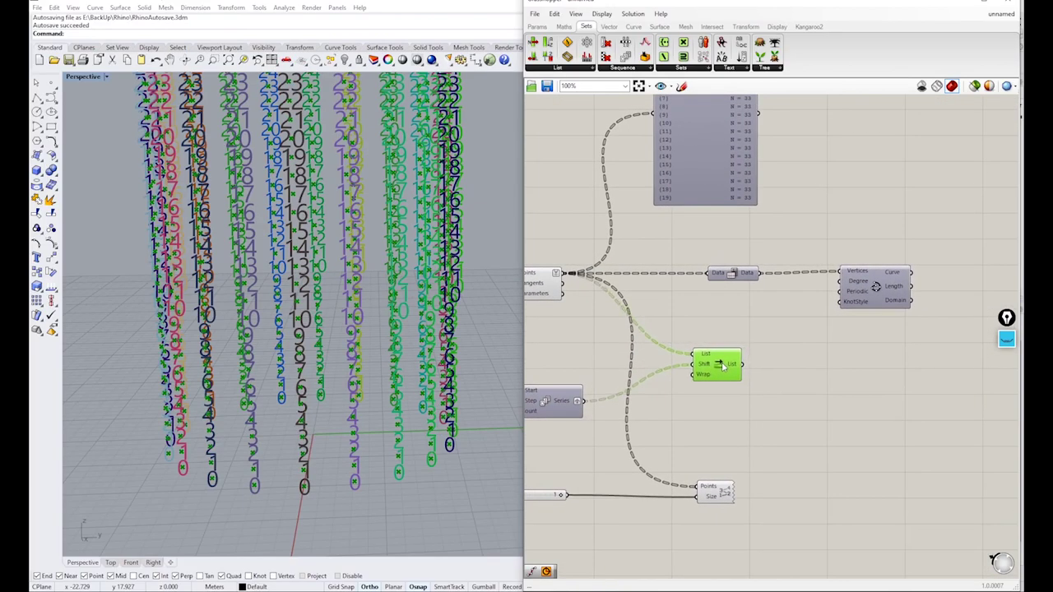
pyautogui.moveTo(743, 364); pyautogui.dragTo(697, 488)
pyautogui.moveTo(411, 486); pyautogui.dragTo(355, 426, button='right')
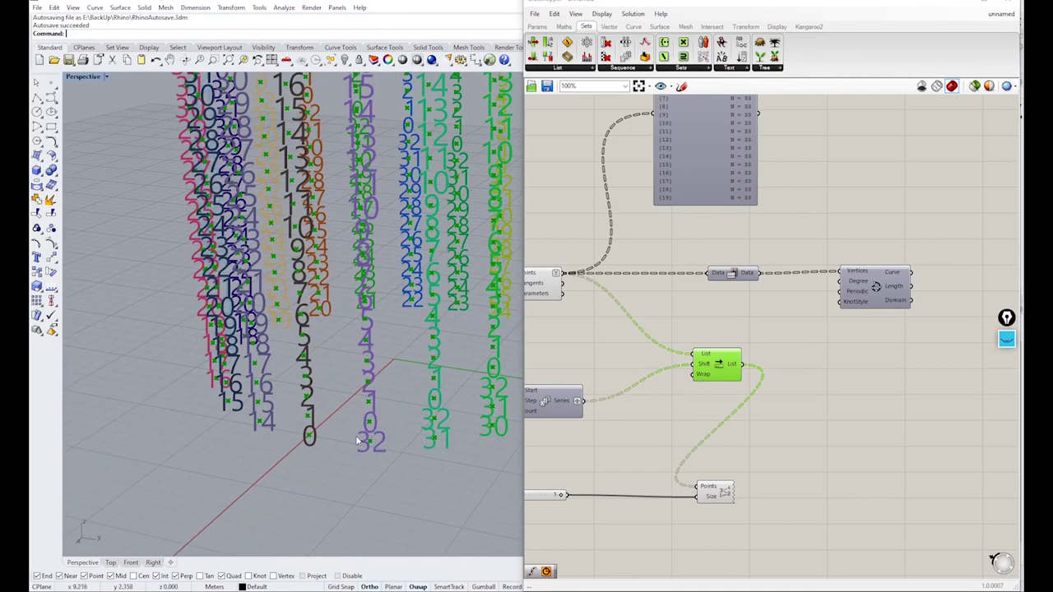
# Route the Shift List output into Flip Matrix and connect the flipped data to the Point List
pyautogui.moveTo(740, 367); pyautogui.dragTo(696, 491)
pyautogui.moveTo(370, 475); pyautogui.dragTo(429, 461, button='right')
pyautogui.click(312, 483)
pyautogui.scroll(4, 321, 483)
pyautogui.moveTo(345, 539); pyautogui.dragTo(359, 492, button='right')
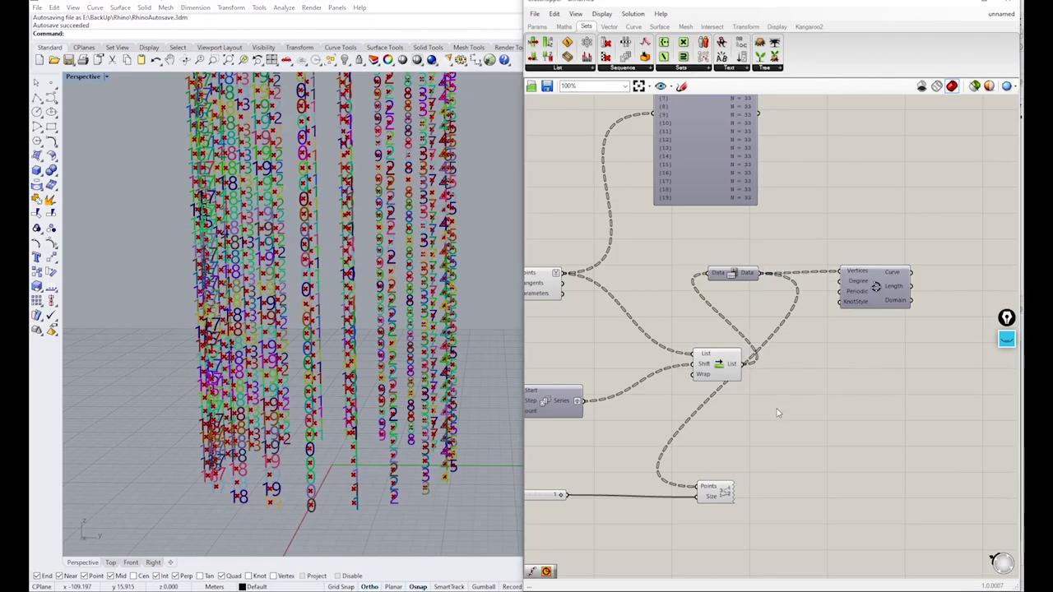
# Hide the previews of Shift List, Point List and the lines' Divide Curve
pyautogui.middleClick(686, 356)
pyautogui.click(718, 322)
pyautogui.scroll(-3, 834, 414)
pyautogui.moveTo(806, 482); pyautogui.dragTo(601, 265)
pyautogui.middleClick(606, 268)
pyautogui.click(635, 233)
pyautogui.click(735, 287)
# Show the preview of the Interpolate component and view its diagonal curves from several sides
pyautogui.click(865, 353)
pyautogui.middleClick(861, 348)
pyautogui.click(884, 318)
pyautogui.click(874, 364)
pyautogui.scroll(-4, 353, 381)
pyautogui.moveTo(353, 381); pyautogui.dragTo(347, 416, button='right')
pyautogui.scroll(5, 379, 272)
pyautogui.scroll(-3, 401, 301)
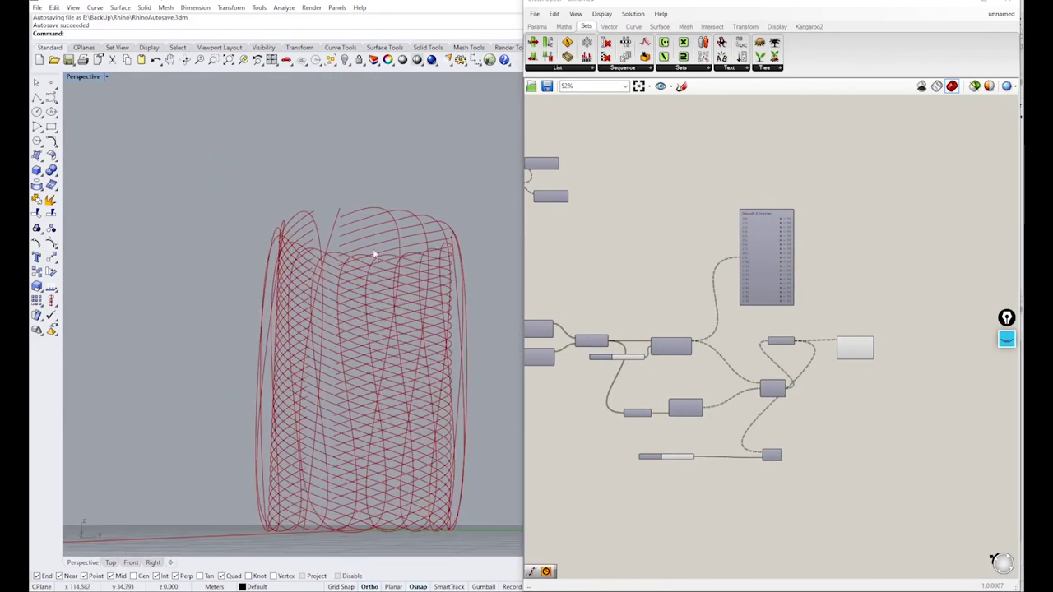
pyautogui.moveTo(389, 351); pyautogui.dragTo(395, 436, button='right')
# Set the Wrap input of Shift List to False, and shift the component slightly away from Flip Matrix
pyautogui.moveTo(689, 423); pyautogui.dragTo(762, 425, button='right')
pyautogui.scroll(3, 762, 425)
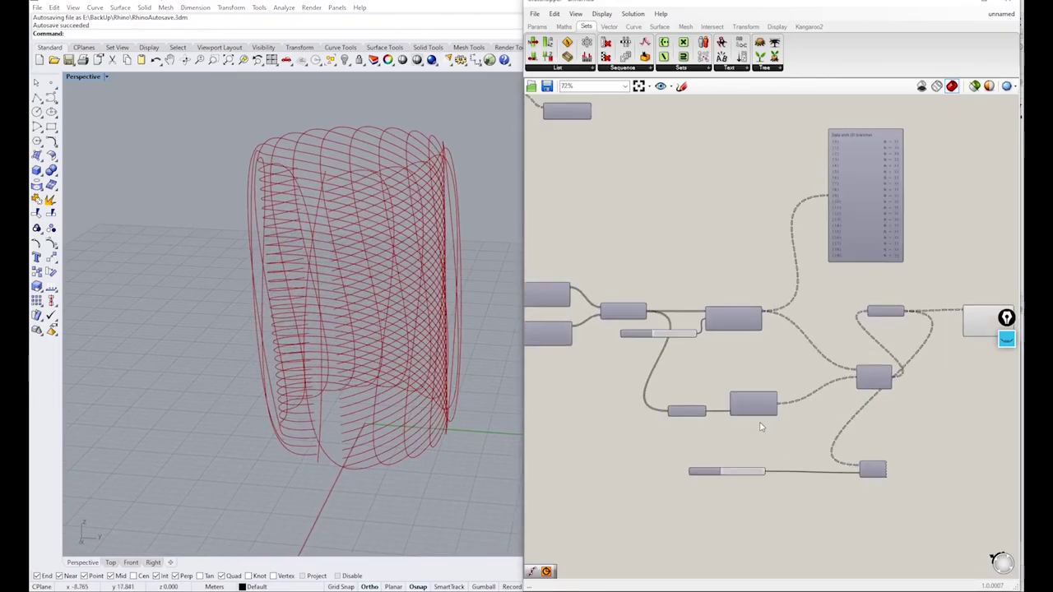
pyautogui.moveTo(695, 364); pyautogui.dragTo(651, 375, button='right')
pyautogui.scroll(2, 847, 380)
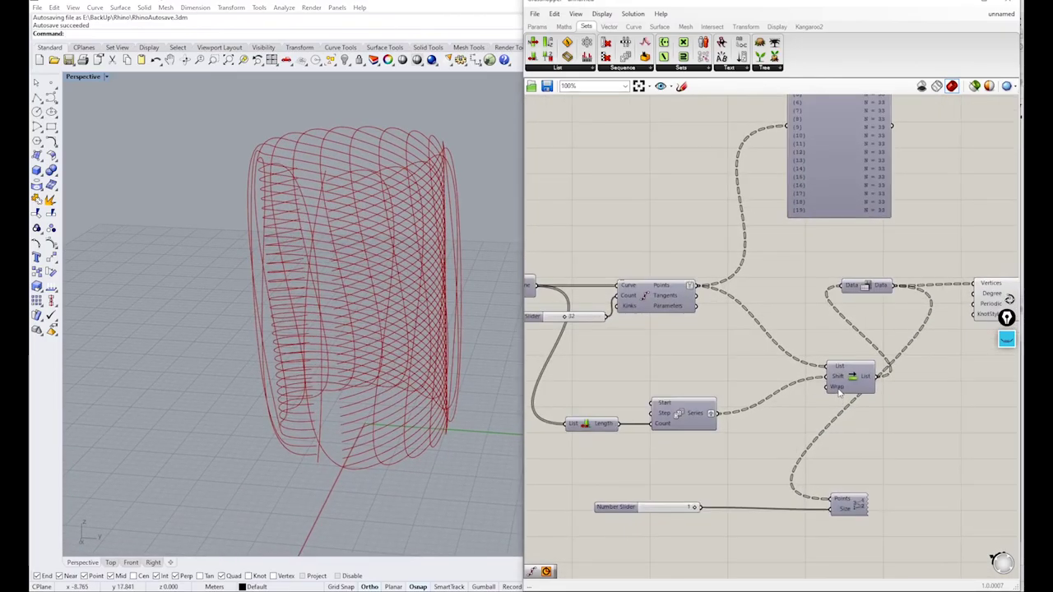
pyautogui.click(843, 382)
pyautogui.moveTo(843, 383); pyautogui.dragTo(810, 380)
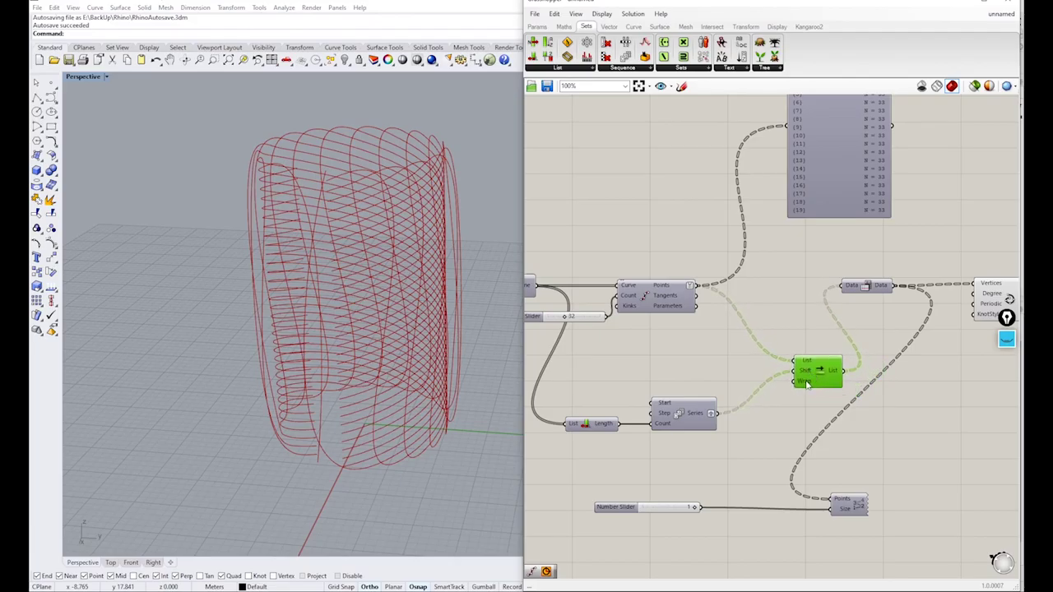
pyautogui.rightClick(808, 384)
pyautogui.moveTo(888, 484)
pyautogui.click(940, 487)
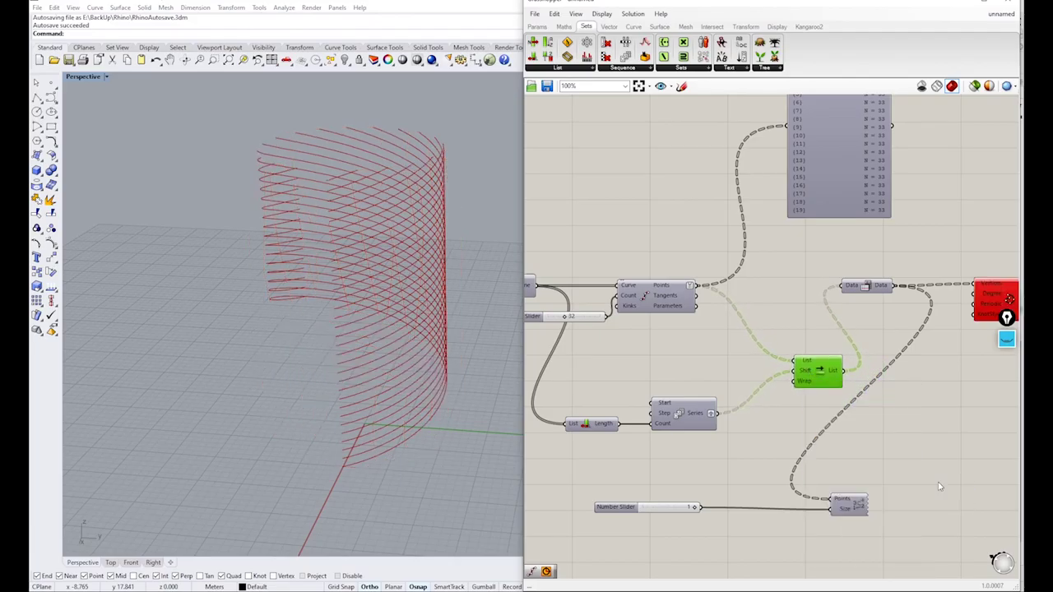
# Simplify the Flip Matrix output data and move Interpolate slightly away from it
pyautogui.click(918, 479)
pyautogui.moveTo(445, 343); pyautogui.dragTo(317, 294, button='right')
pyautogui.moveTo(398, 268); pyautogui.dragTo(415, 280, button='right')
pyautogui.moveTo(423, 420); pyautogui.dragTo(447, 383, button='right')
pyautogui.moveTo(1020, 291); pyautogui.dragTo(820, 295, button='right')
pyautogui.click(839, 302)
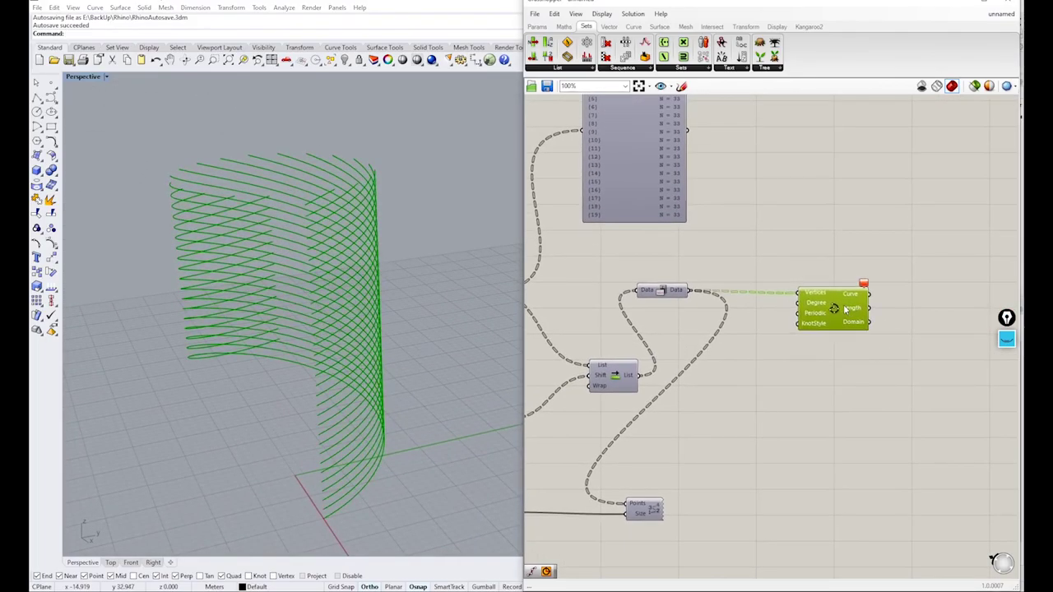
pyautogui.click(690, 321)
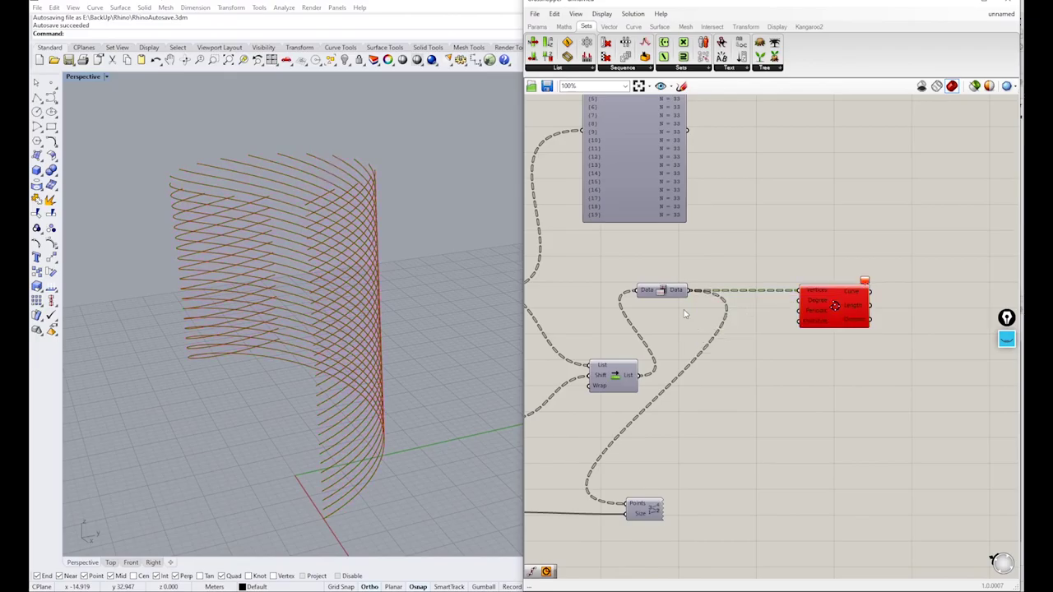
pyautogui.rightClick(681, 292)
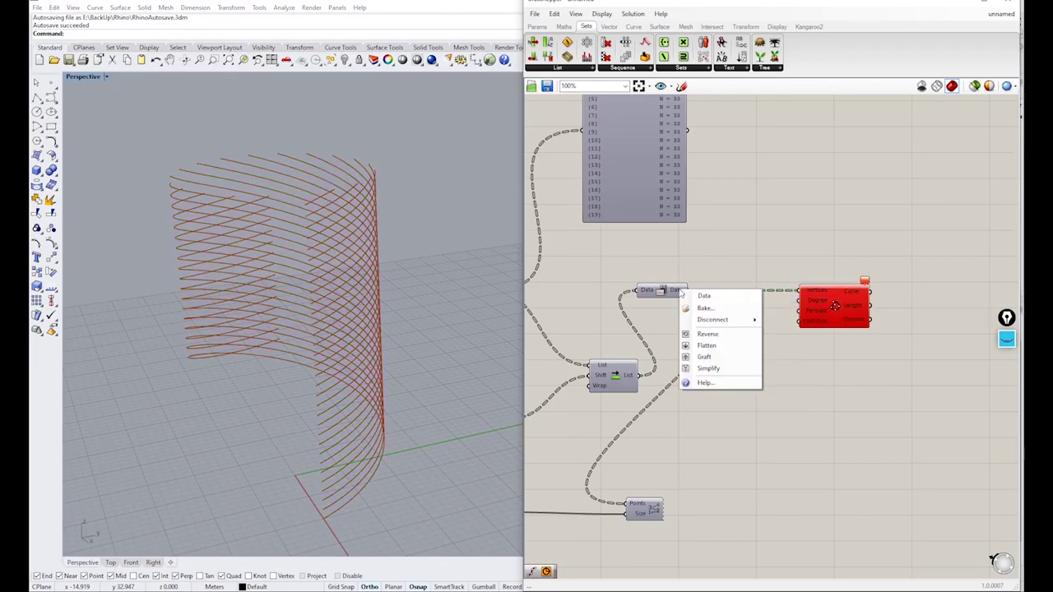
pyautogui.click(709, 368)
pyautogui.moveTo(682, 298)
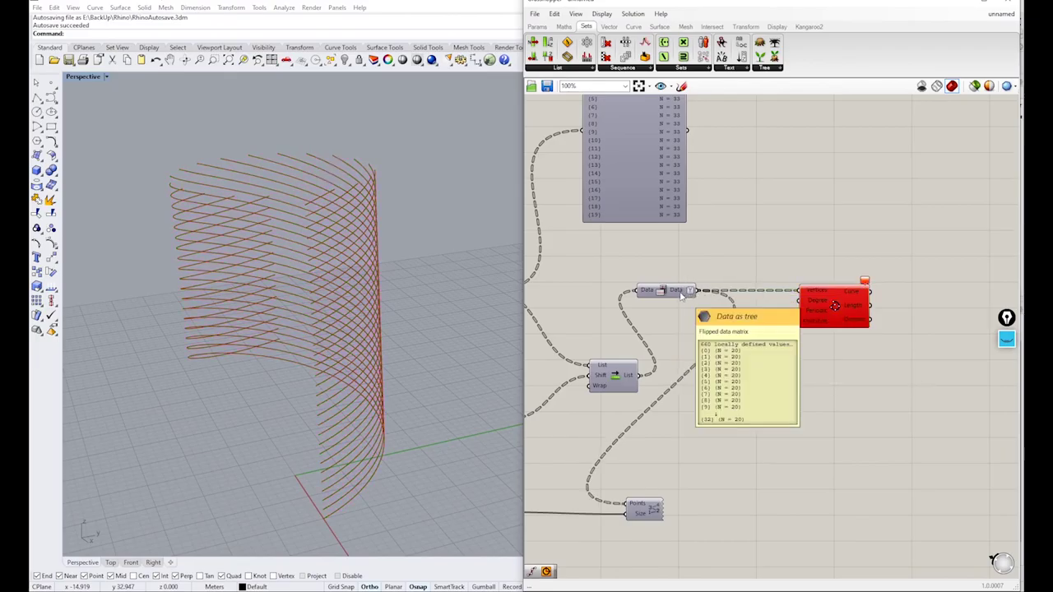
pyautogui.moveTo(832, 303); pyautogui.dragTo(845, 304)
pyautogui.doubleClick(855, 232)
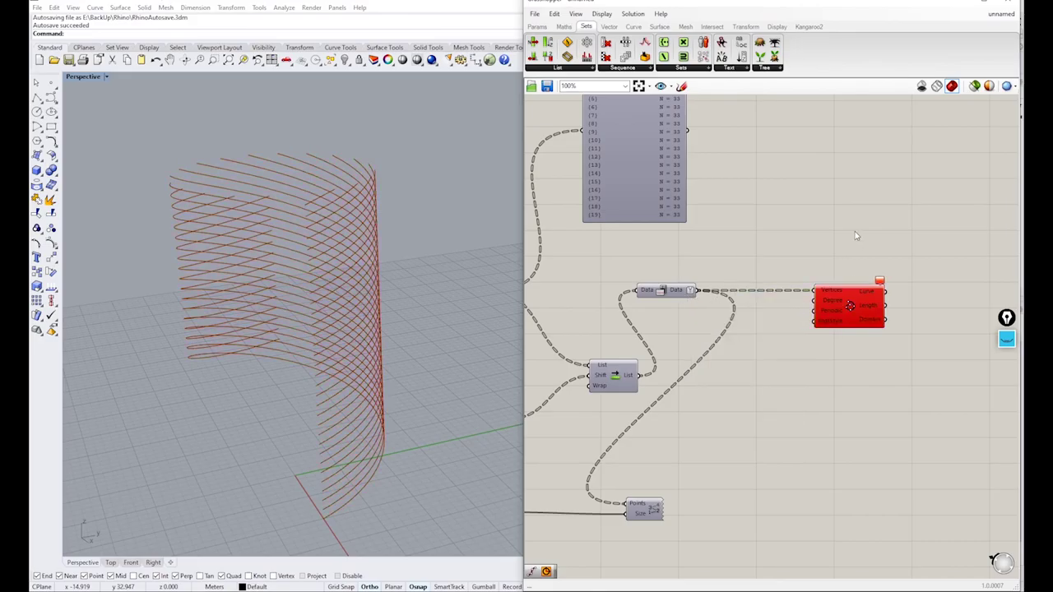
pyautogui.write('//')
pyautogui.press('Return')
pyautogui.moveTo(700, 291); pyautogui.dragTo(814, 232)
pyautogui.moveTo(844, 269); pyautogui.dragTo(845, 546)
pyautogui.click(867, 411)
pyautogui.press('Delete')
pyautogui.moveTo(755, 274); pyautogui.dragTo(772, 332, button='right')
pyautogui.doubleClick(780, 294)
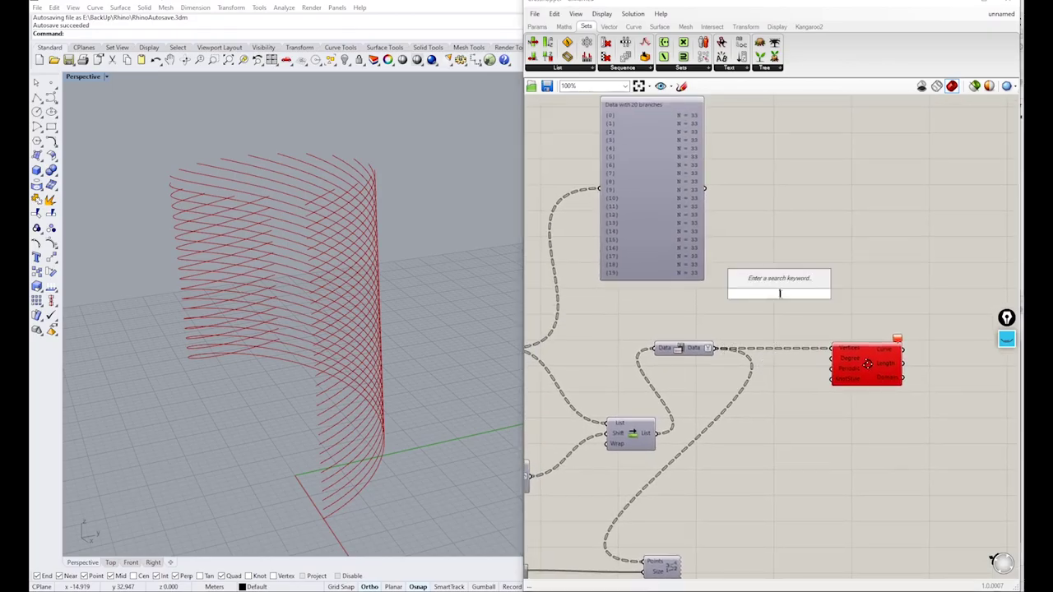
pyautogui.write('list')
pyautogui.press('Escape')
# Add a panel above Interpolate, connect it to the Flip Matrix output, and read through the listed points
pyautogui.doubleClick(780, 294)
pyautogui.write('//')
pyautogui.press('Return')
pyautogui.moveTo(713, 348); pyautogui.dragTo(738, 295)
pyautogui.moveTo(786, 285); pyautogui.dragTo(835, 235)
pyautogui.moveTo(868, 267); pyautogui.dragTo(913, 313)
pyautogui.scroll(-8, 913, 280)
pyautogui.scroll(-6, 914, 282)
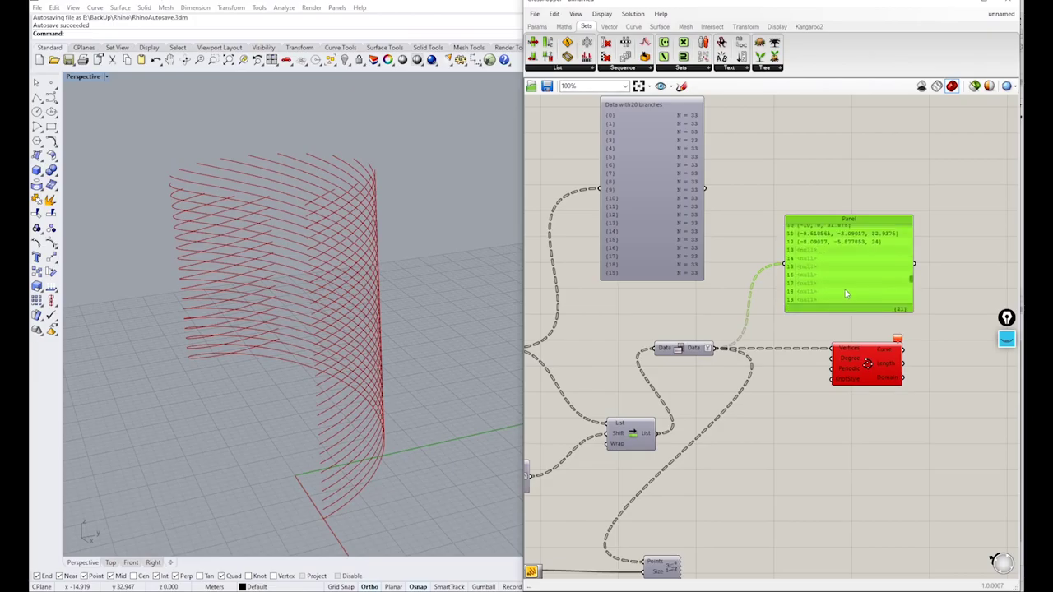
# Set the Periodic input of Interpolate to True
pyautogui.moveTo(280, 297); pyautogui.dragTo(322, 236, button='right')
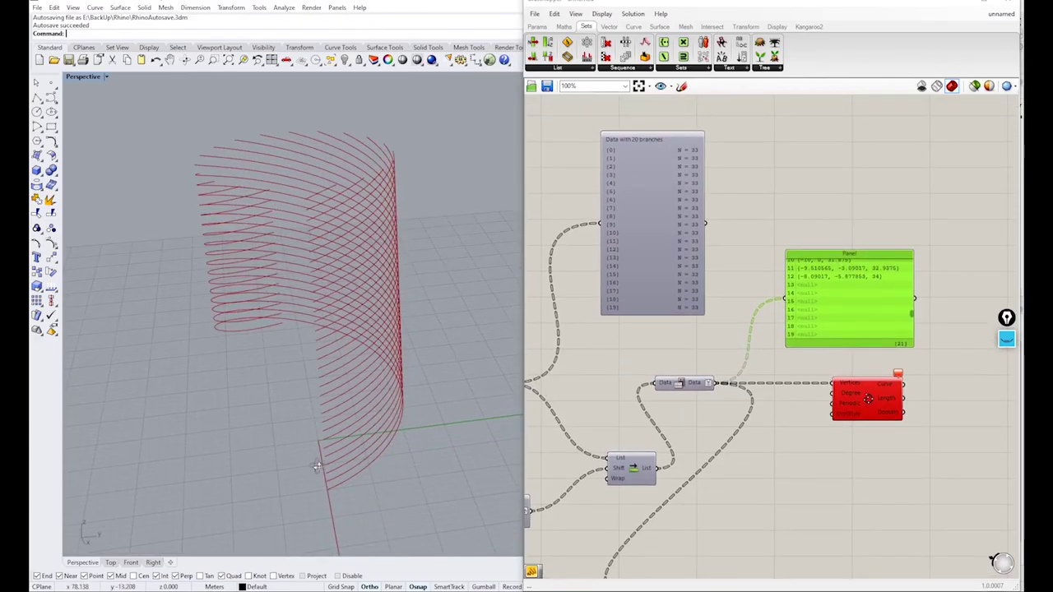
pyautogui.scroll(3, 856, 388)
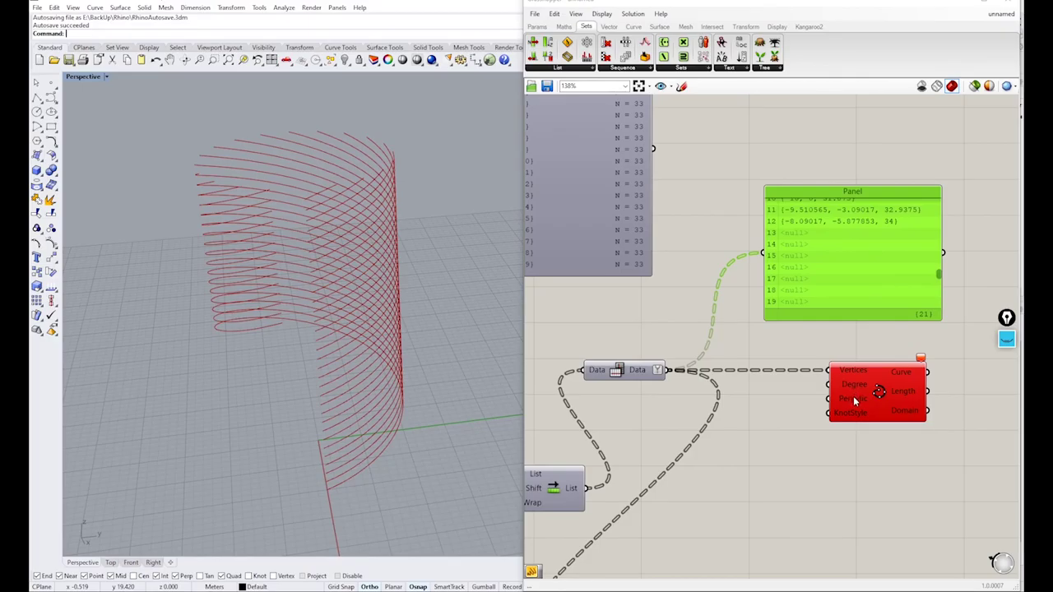
pyautogui.rightClick(852, 398)
pyautogui.moveTo(890, 502)
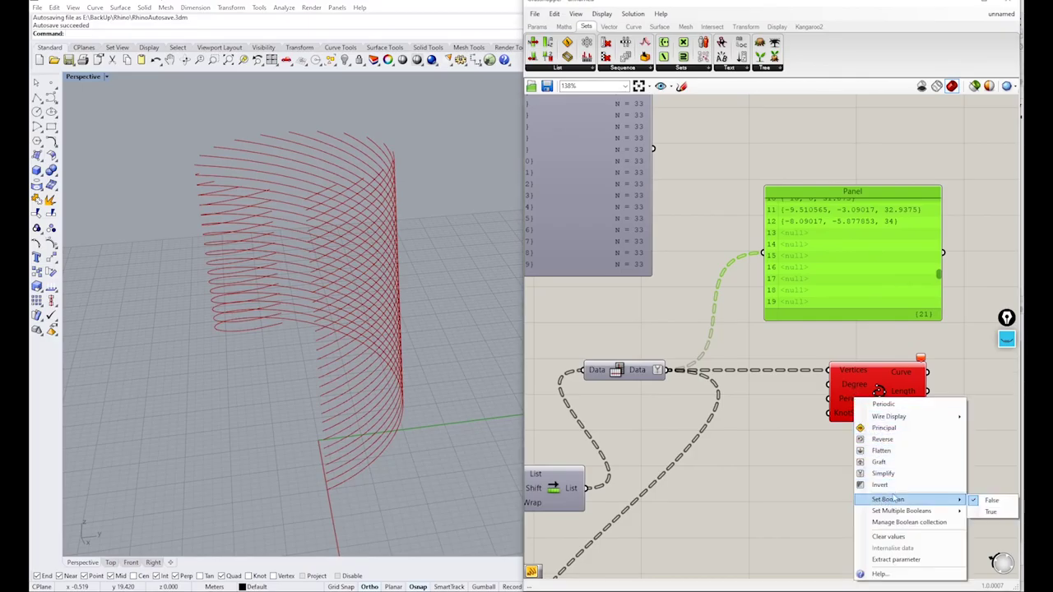
pyautogui.click(989, 502)
pyautogui.moveTo(316, 330); pyautogui.dragTo(393, 288, button='right')
pyautogui.scroll(1, 853, 400)
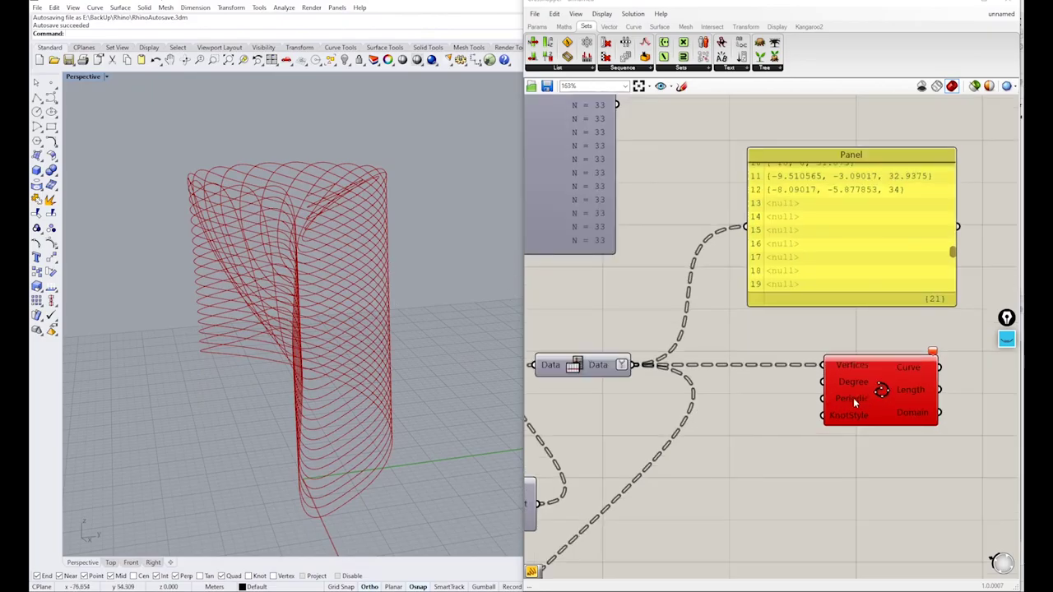
# Set the Periodic input of Interpolate back to False
pyautogui.rightClick(850, 396)
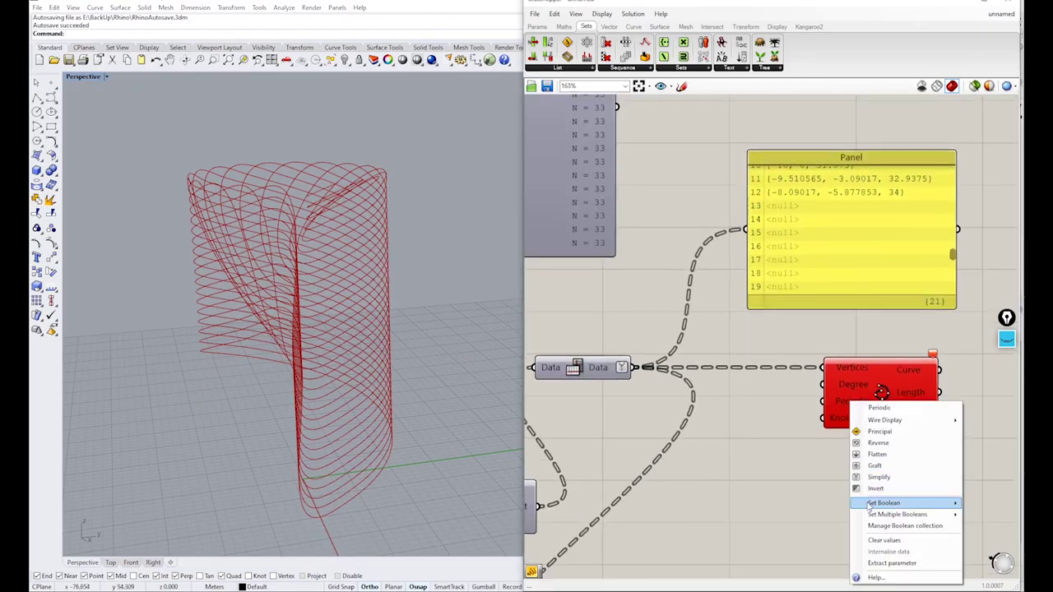
pyautogui.moveTo(890, 502)
pyautogui.click(979, 511)
pyautogui.moveTo(313, 385)
pyautogui.mouseDown(button='right')
pyautogui.moveTo(301, 413)
pyautogui.moveTo(321, 366)
pyautogui.mouseUp(button='right')
# Set the lines' division count to 21
pyautogui.scroll(-3, 656, 388)
pyautogui.moveTo(538, 416); pyautogui.dragTo(728, 374, button='right')
pyautogui.moveTo(617, 440); pyautogui.dragTo(785, 371, button='right')
pyautogui.scroll(2, 674, 298)
pyautogui.moveTo(663, 298)
pyautogui.mouseDown()
pyautogui.moveTo(720, 298)
pyautogui.moveTo(651, 294)
pyautogui.mouseUp()
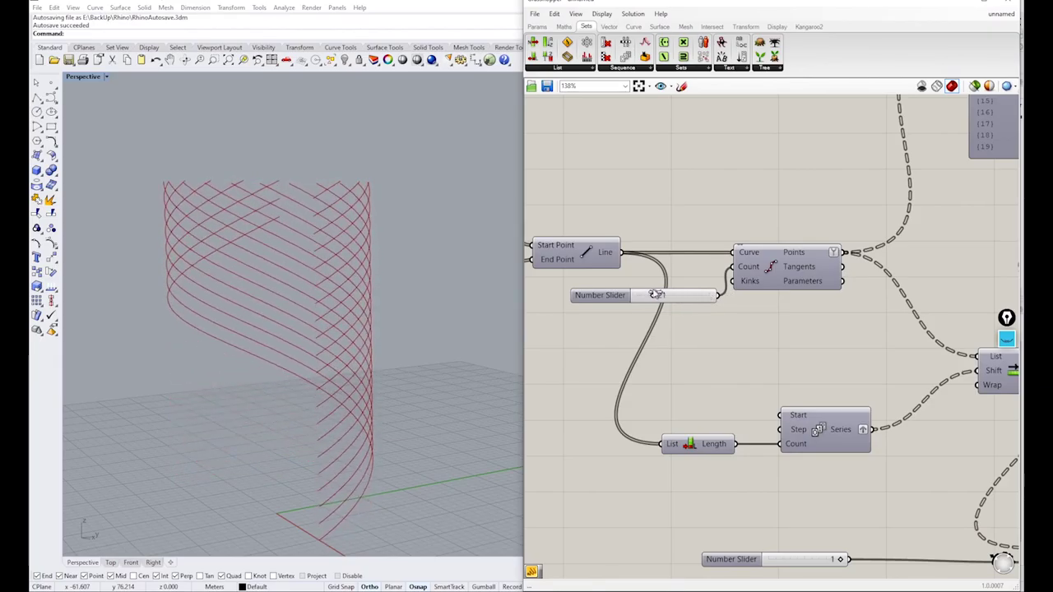
pyautogui.moveTo(348, 329)
pyautogui.mouseDown(button='right')
pyautogui.moveTo(343, 378)
pyautogui.moveTo(362, 325)
pyautogui.moveTo(367, 337)
pyautogui.mouseUp(button='right')
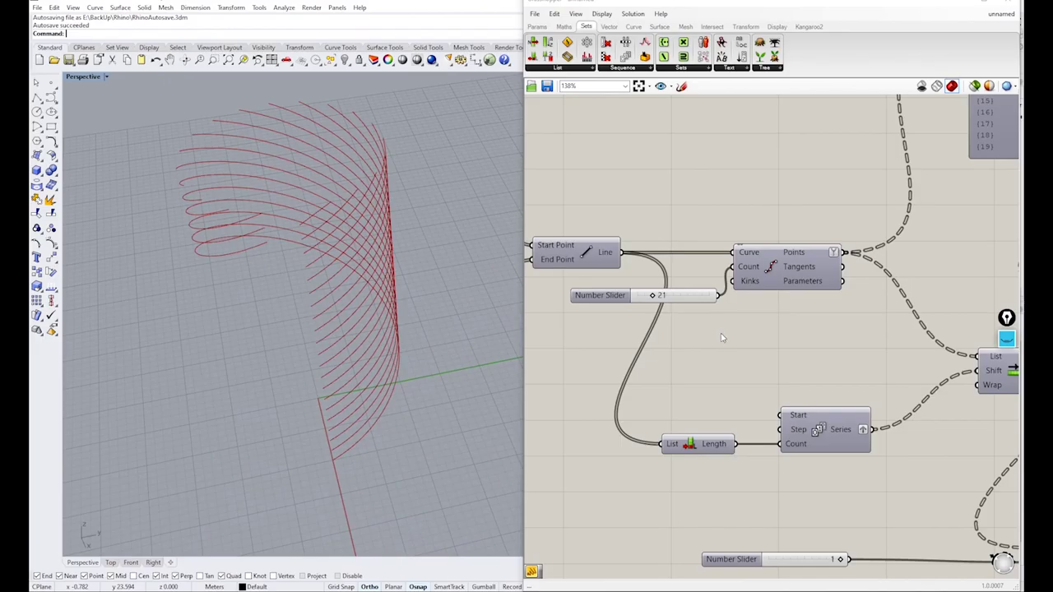
# Try to raise the slider that sets the division count of both circles
pyautogui.moveTo(708, 393); pyautogui.dragTo(724, 287, button='right')
pyautogui.scroll(-3, 754, 394)
pyautogui.scroll(3, 748, 326)
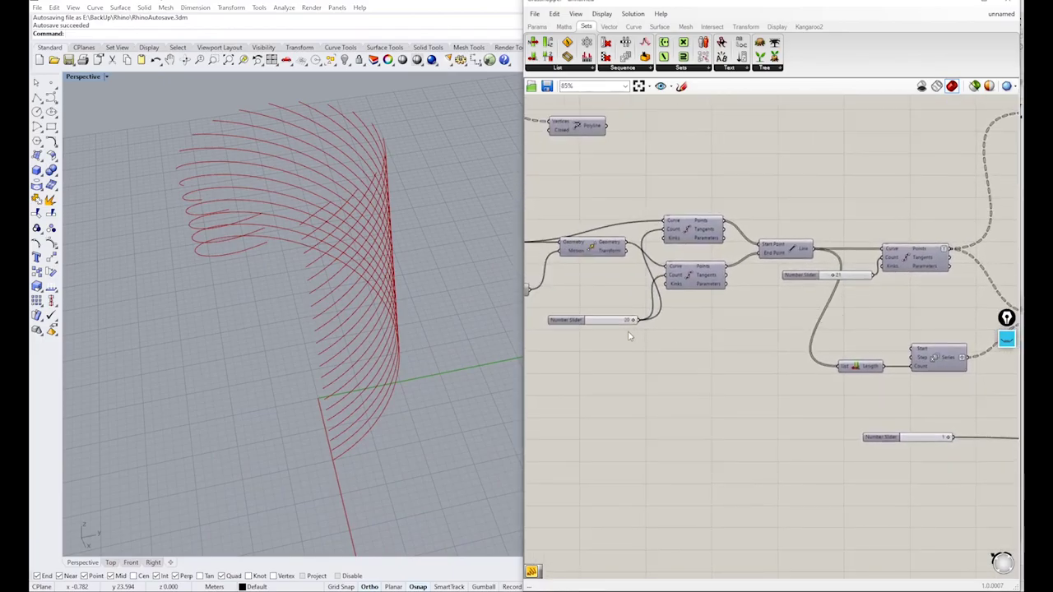
pyautogui.moveTo(713, 318); pyautogui.dragTo(739, 318)
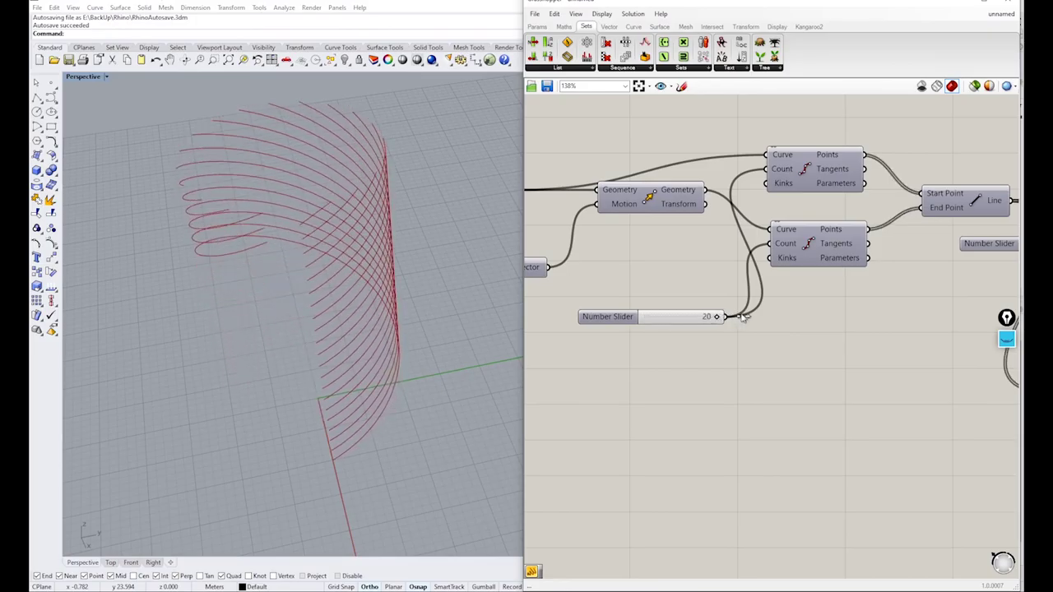
pyautogui.scroll(-3, 809, 352)
pyautogui.moveTo(976, 359); pyautogui.dragTo(612, 333, button='right')
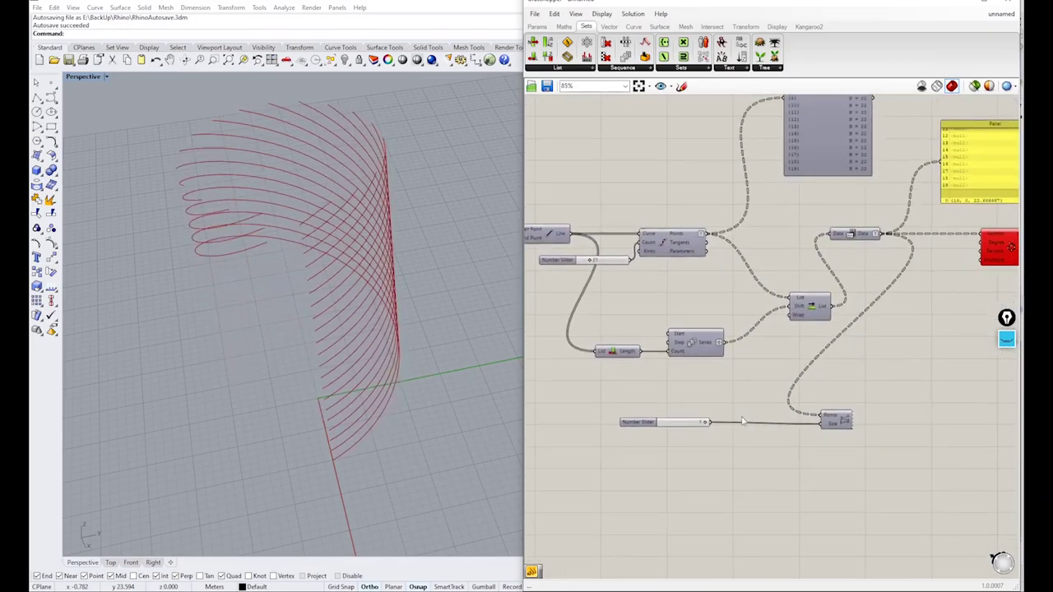
pyautogui.moveTo(346, 321); pyautogui.dragTo(332, 239, button='right')
pyautogui.moveTo(574, 260); pyautogui.dragTo(630, 285, button='right')
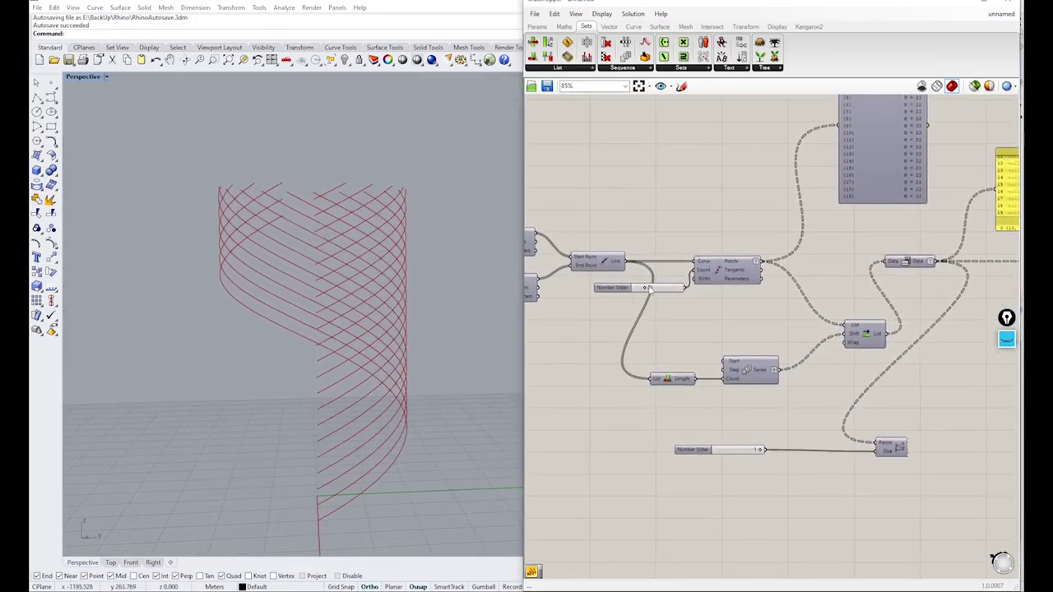
# Set the lines' division count to 100 and shift the List Length component down to clear space beside the Series component
pyautogui.scroll(3, 657, 281)
pyautogui.moveTo(646, 290); pyautogui.dragTo(749, 294)
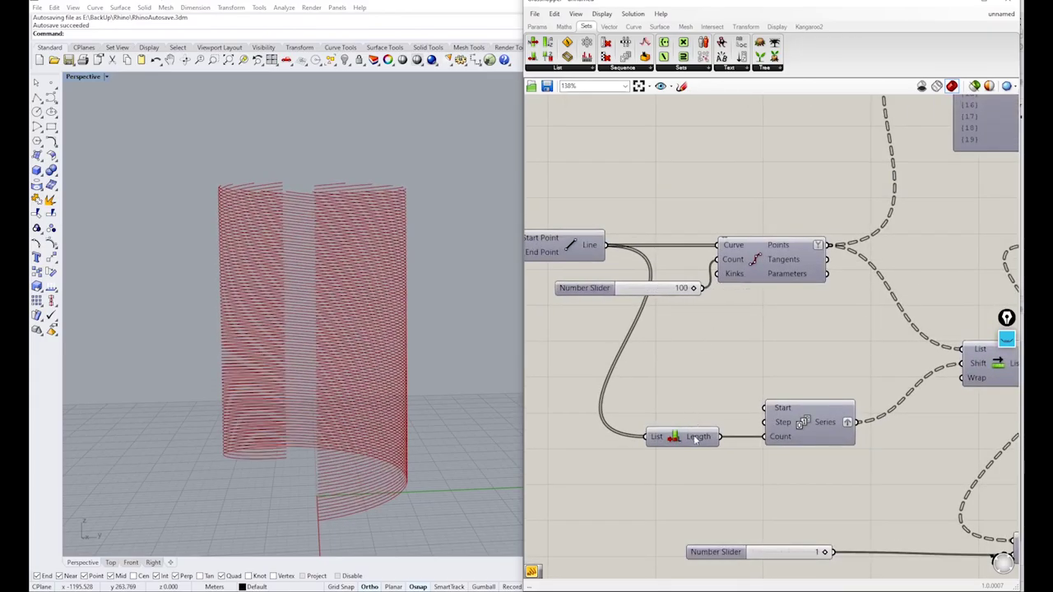
pyautogui.moveTo(695, 440); pyautogui.dragTo(677, 459)
pyautogui.moveTo(420, 439); pyautogui.dragTo(365, 510, button='right')
# Add a number slider for the Step input of Series and set it to 5
pyautogui.doubleClick(606, 393)
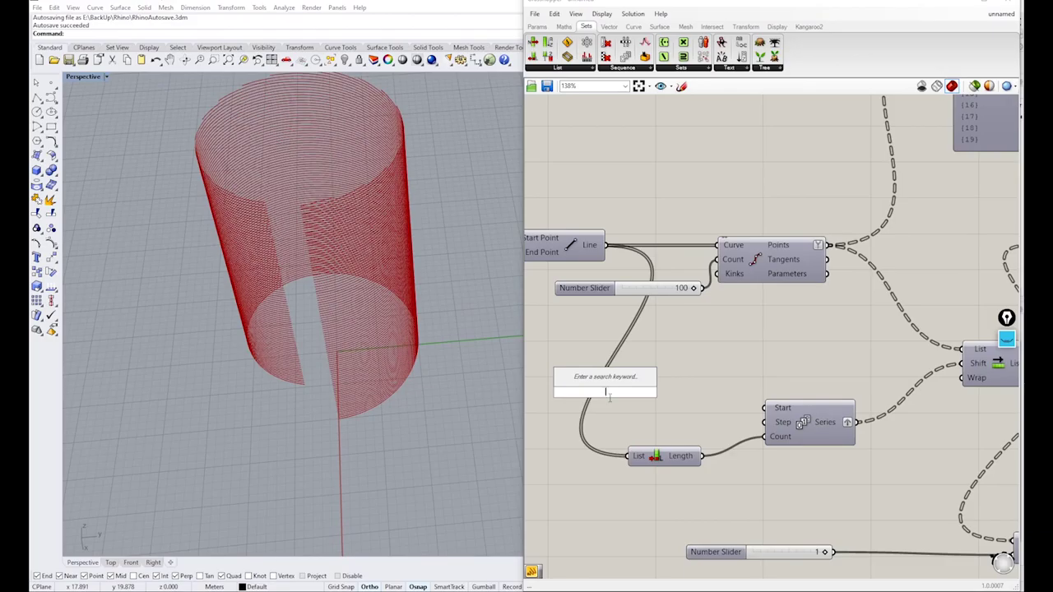
pyautogui.write('3')
pyautogui.press('Return')
pyautogui.moveTo(681, 393); pyautogui.dragTo(694, 422)
pyautogui.moveTo(371, 371); pyautogui.dragTo(448, 337, button='right')
pyautogui.moveTo(693, 424); pyautogui.dragTo(659, 423)
pyautogui.moveTo(380, 379); pyautogui.dragTo(290, 209, button='right')
pyautogui.moveTo(333, 509); pyautogui.dragTo(336, 524, button='right')
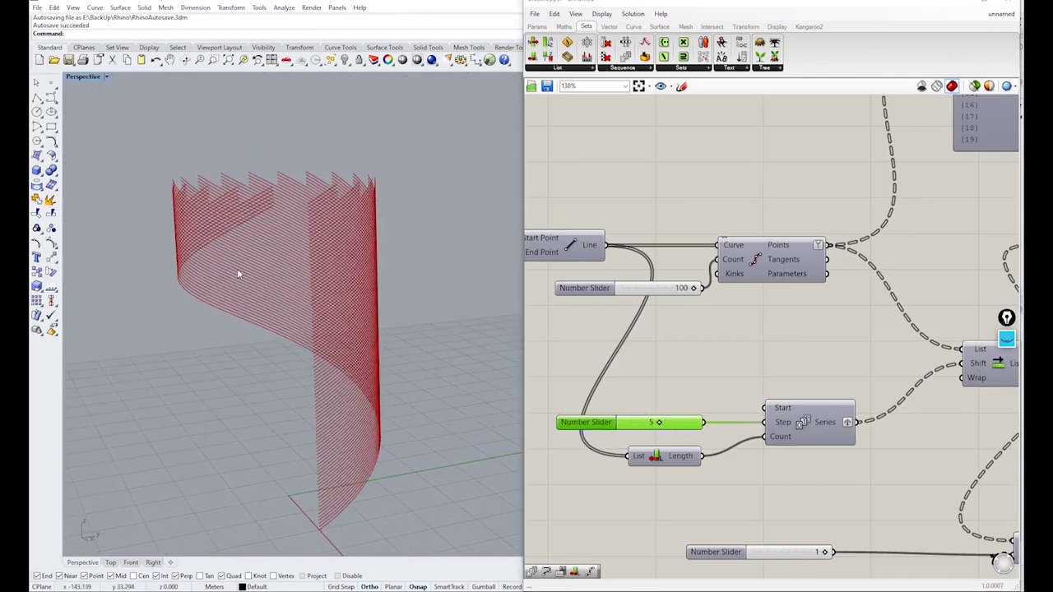
pyautogui.moveTo(307, 204); pyautogui.dragTo(316, 276, button='right')
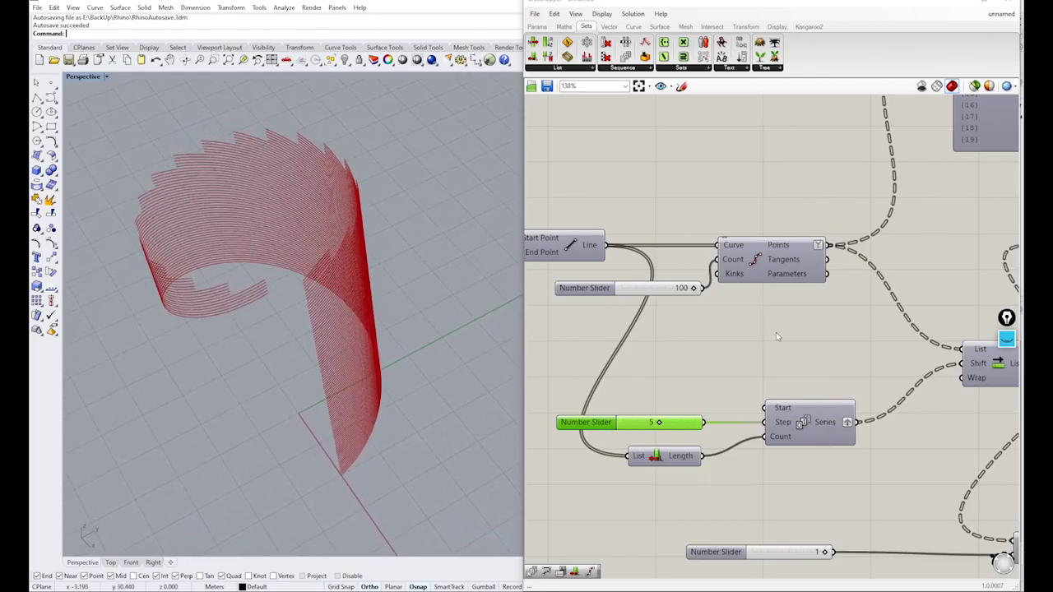
# Try to raise the lines' division count beyond 100
pyautogui.scroll(-3, 776, 332)
pyautogui.click(689, 309)
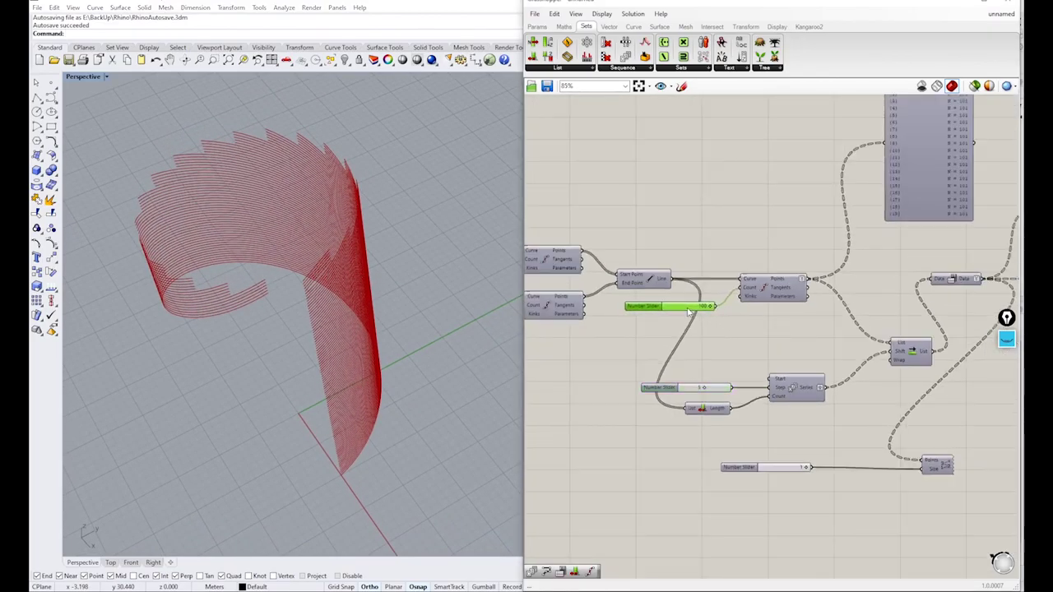
pyautogui.scroll(1, 714, 314)
pyautogui.moveTo(708, 307)
pyautogui.mouseDown()
pyautogui.moveTo(672, 309)
pyautogui.moveTo(713, 308)
pyautogui.mouseUp()
# Examine the flipped point lists in the panel and read the error on the Interpolate component
pyautogui.moveTo(231, 336); pyautogui.dragTo(534, 330, button='right')
pyautogui.moveTo(846, 329)
pyautogui.mouseDown(button='right')
pyautogui.moveTo(542, 306)
pyautogui.moveTo(744, 366)
pyautogui.mouseUp(button='right')
pyautogui.moveTo(878, 181); pyautogui.dragTo(851, 284, button='right')
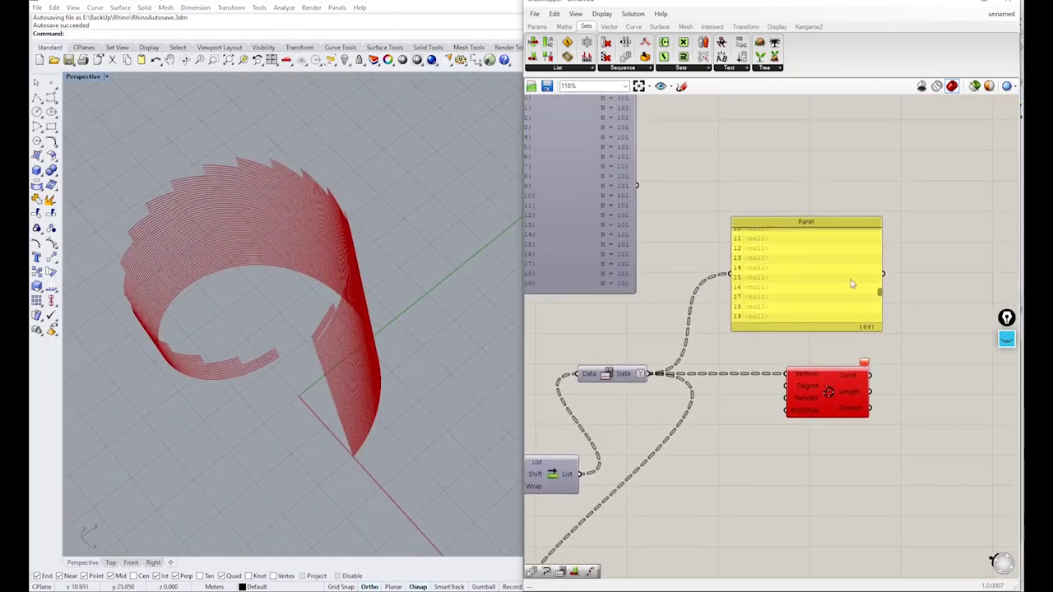
pyautogui.scroll(2, 849, 280)
pyautogui.moveTo(891, 298); pyautogui.dragTo(891, 291)
pyautogui.moveTo(817, 451); pyautogui.dragTo(837, 452)
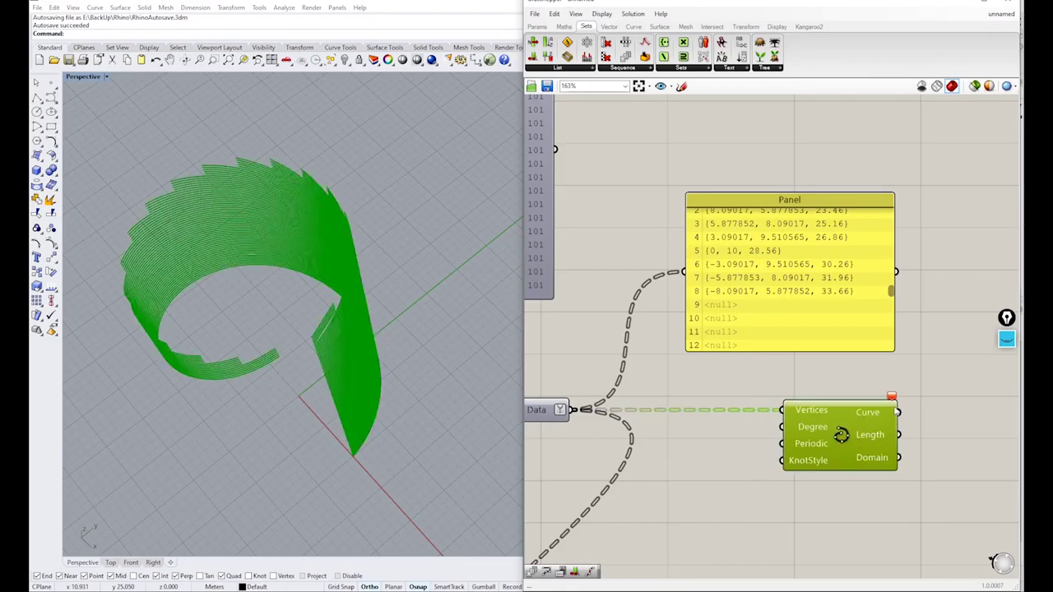
pyautogui.moveTo(892, 398)
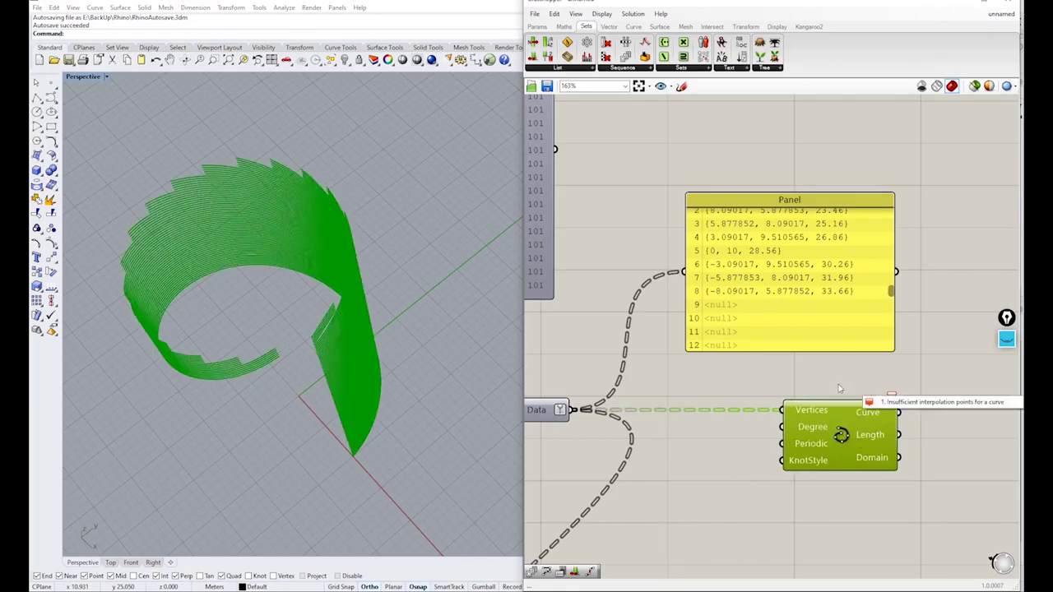
pyautogui.click(738, 394)
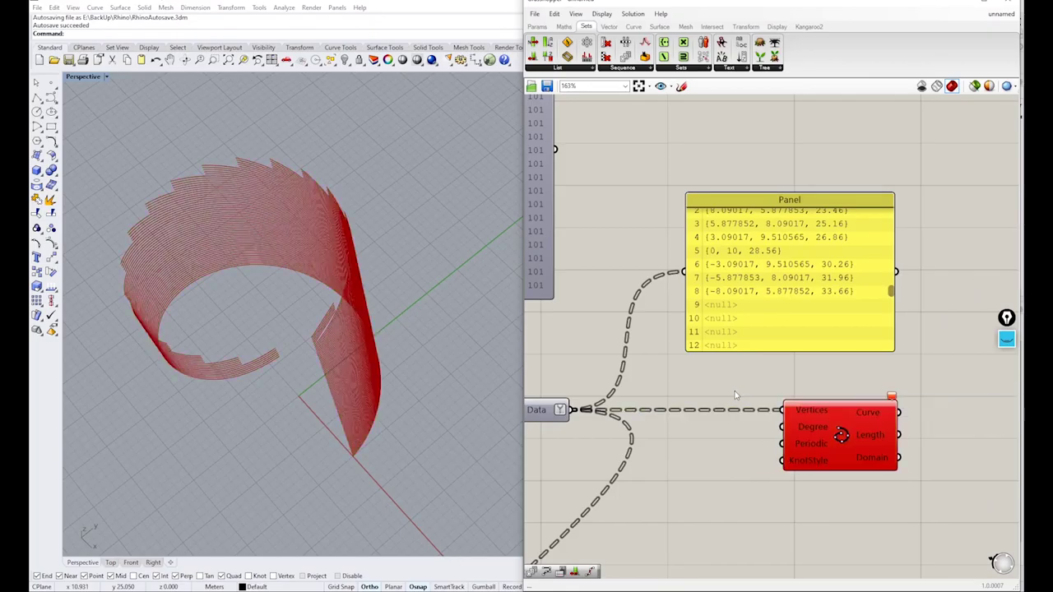
# Move the Interpolate component closer to the Flip Matrix output, beneath the panel
pyautogui.moveTo(419, 445); pyautogui.dragTo(364, 432, button='right')
pyautogui.moveTo(870, 434); pyautogui.dragTo(835, 438)
pyautogui.click(710, 528)
# Reposition the Param Viewer above the Flip Matrix component
pyautogui.moveTo(510, 384); pyautogui.dragTo(342, 364, button='right')
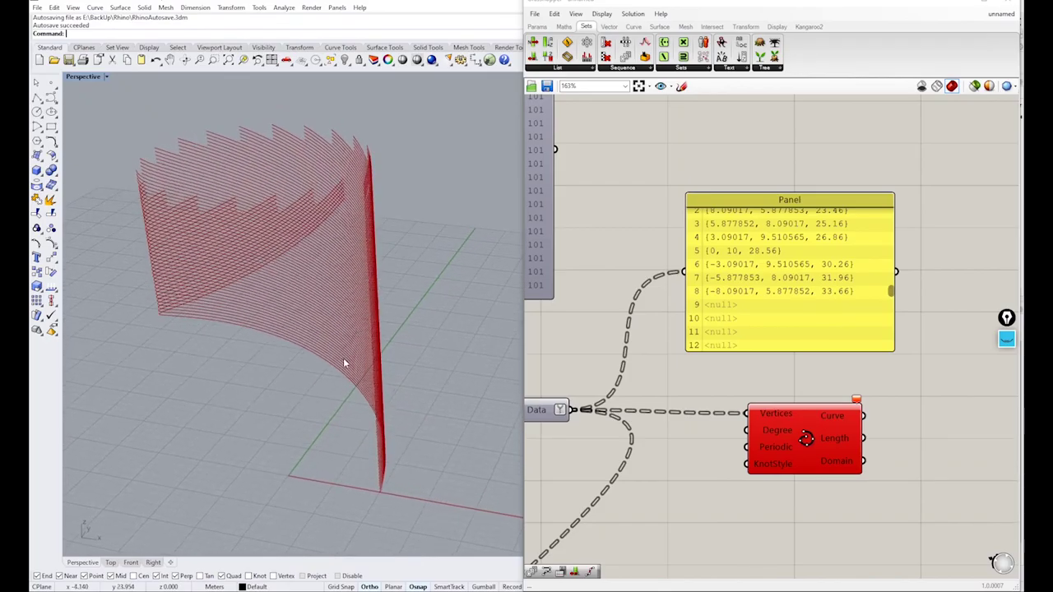
pyautogui.moveTo(290, 141); pyautogui.dragTo(419, 293, button='right')
pyautogui.scroll(3, 419, 294)
pyautogui.scroll(-5, 691, 377)
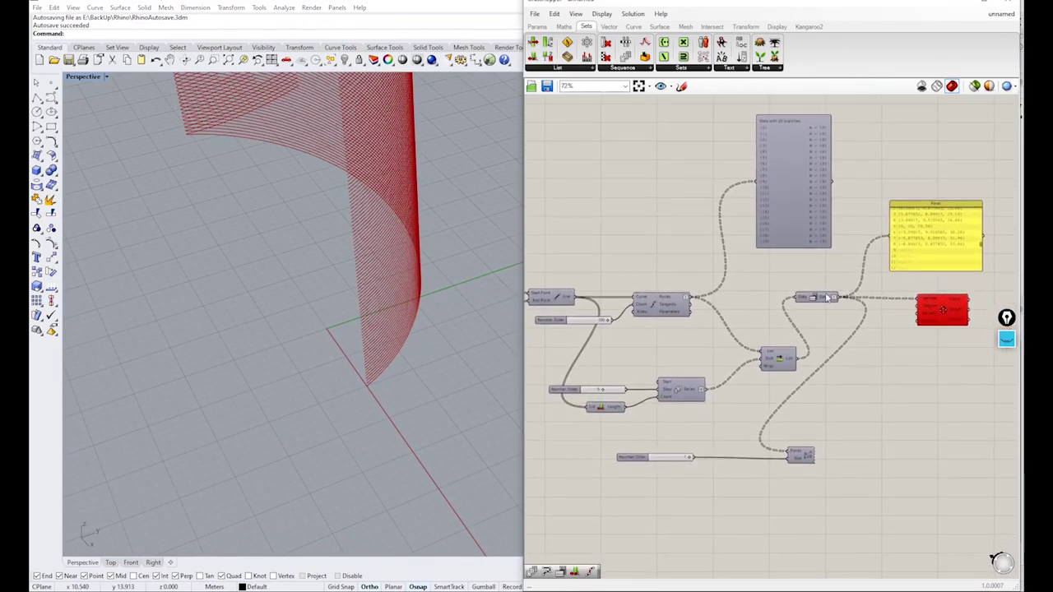
pyautogui.moveTo(437, 335); pyautogui.dragTo(396, 401, button='right')
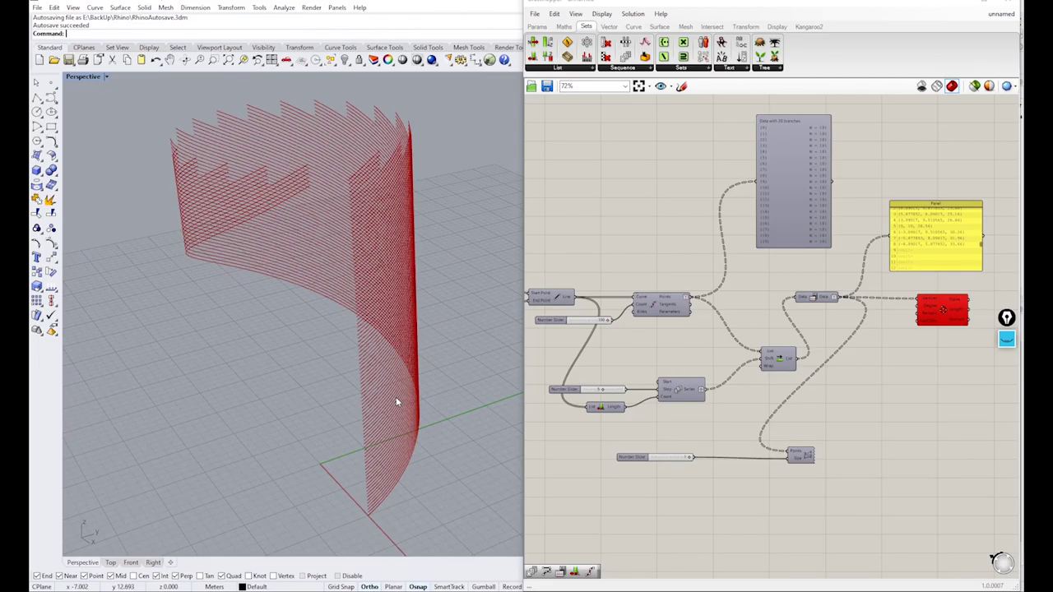
pyautogui.moveTo(650, 216); pyautogui.dragTo(667, 239, button='right')
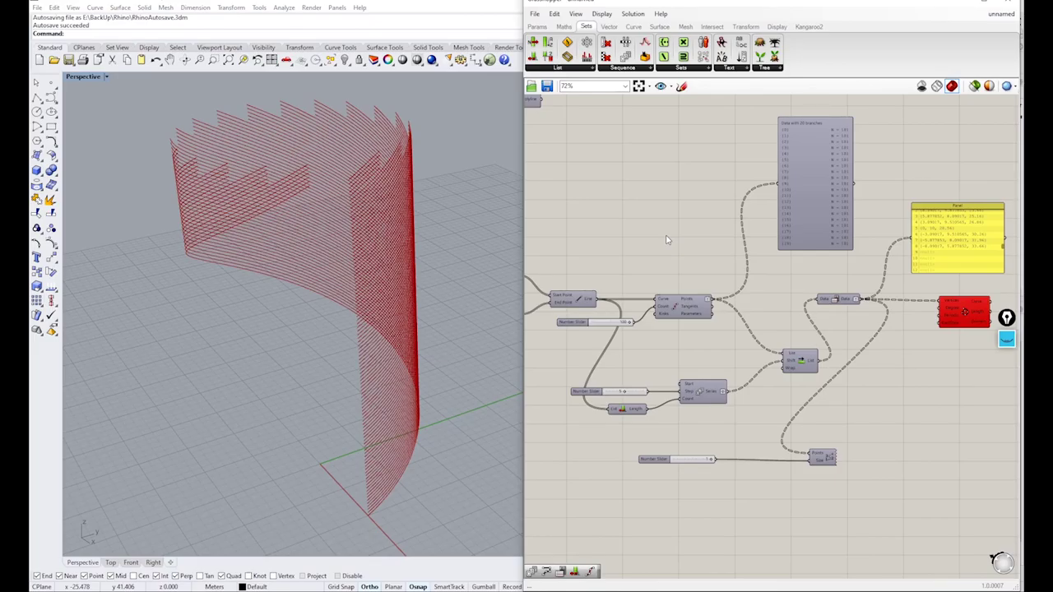
pyautogui.moveTo(798, 232); pyautogui.dragTo(818, 234)
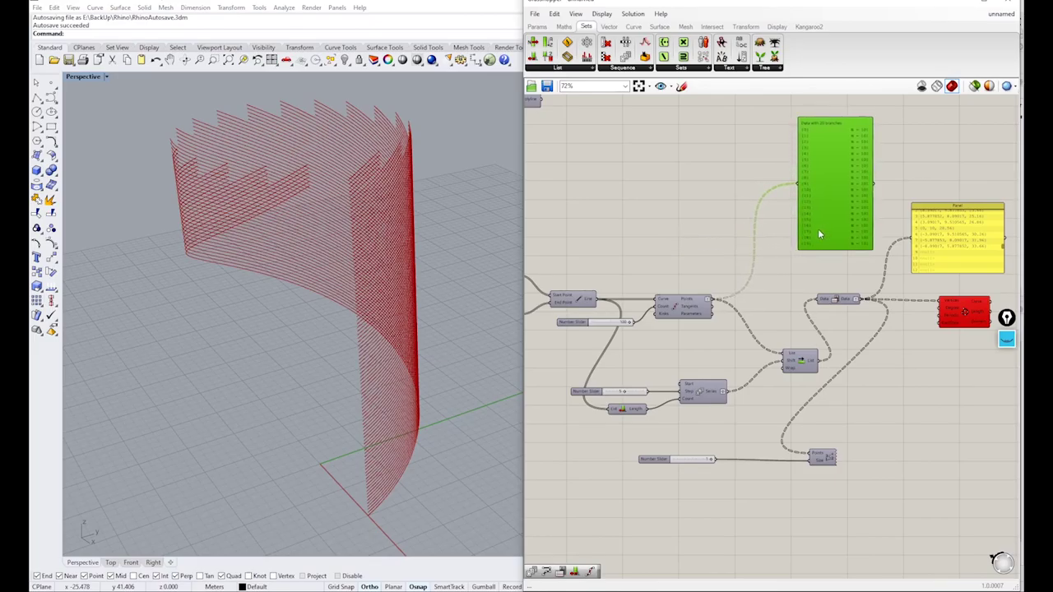
pyautogui.click(661, 194)
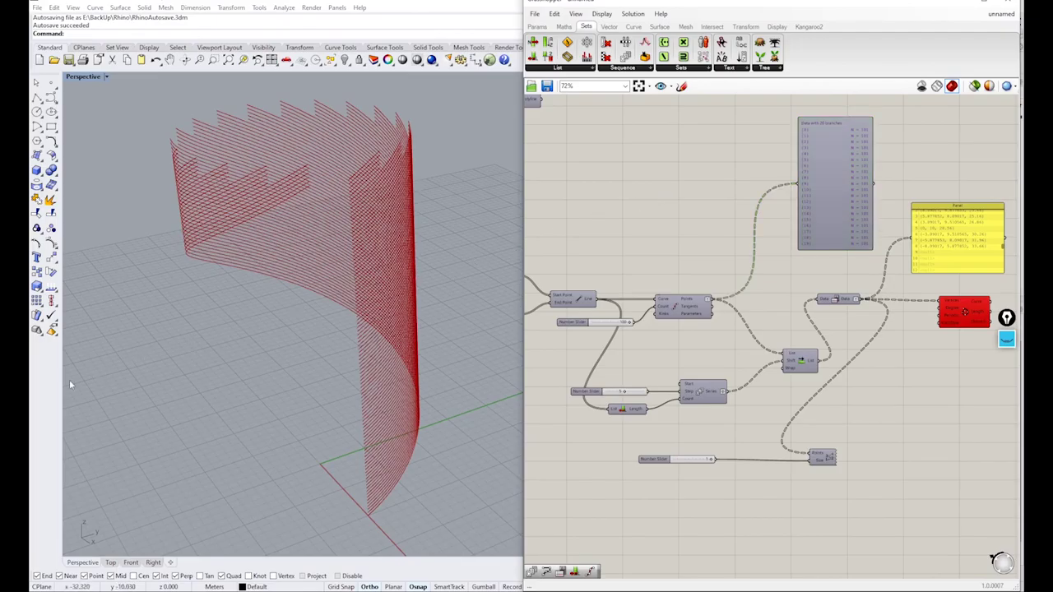